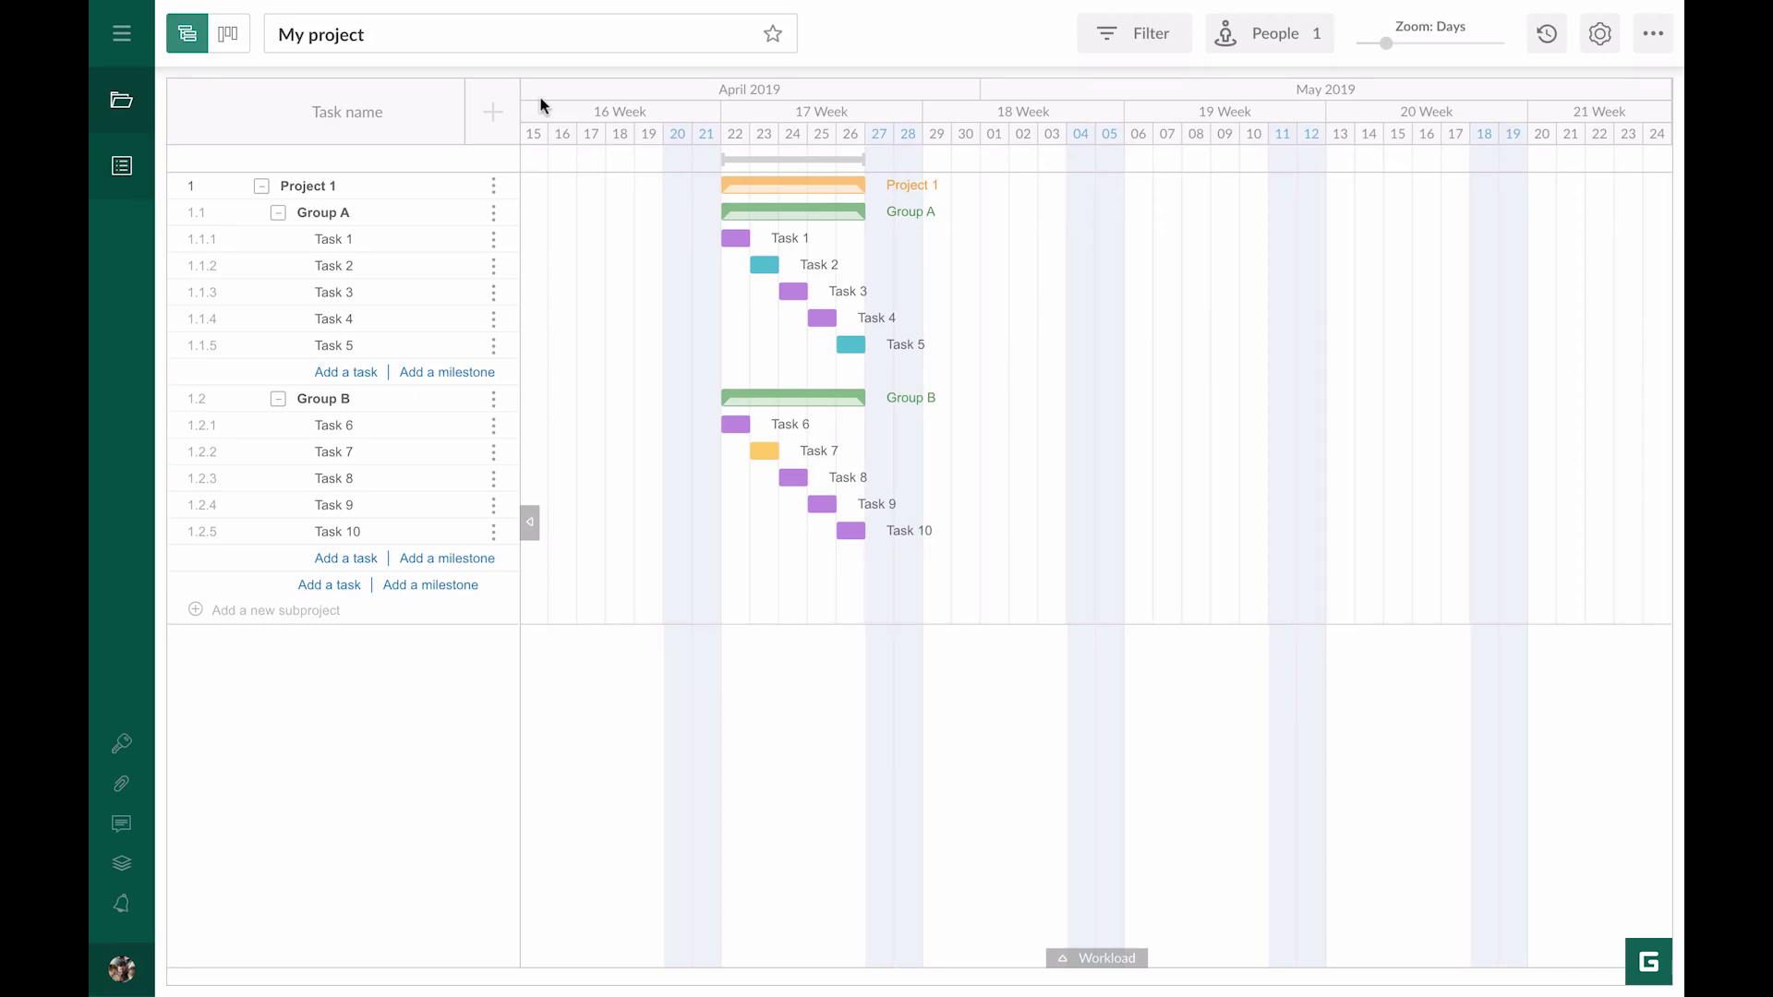
Step: Create a custom Text-type column titled 'Text' in the task grid
{"action": "left_click", "coordinate": [492, 111]}
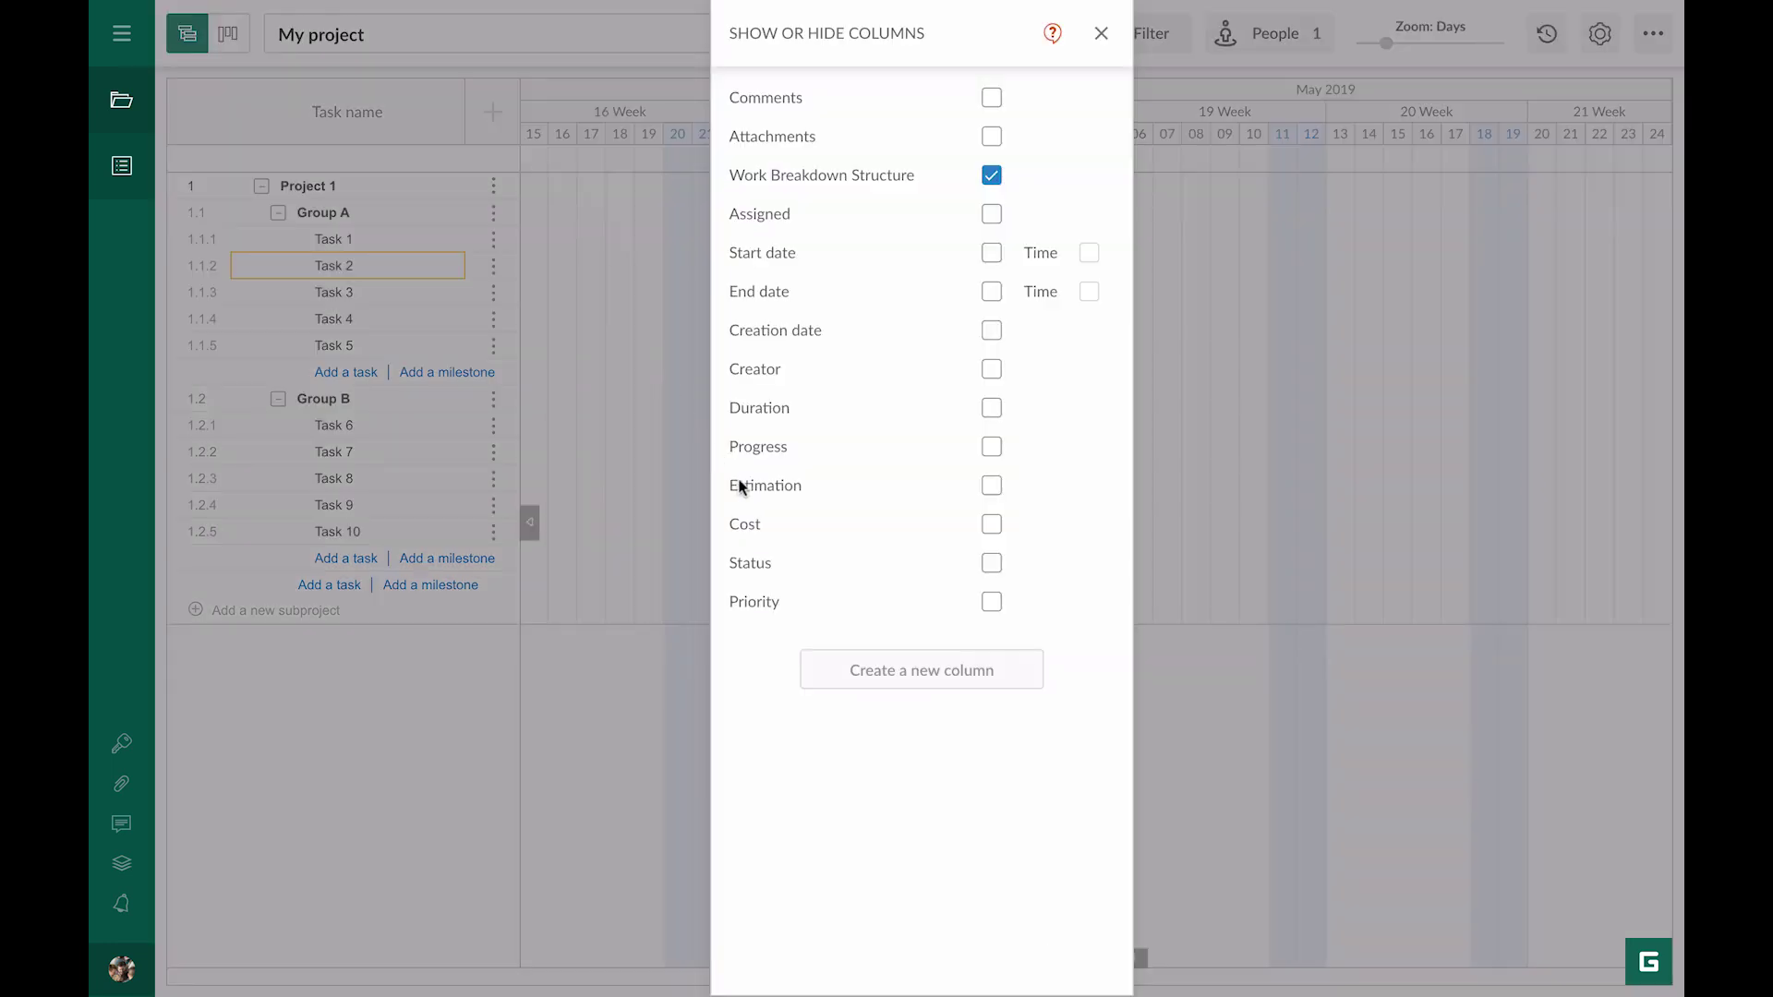
{"action": "left_click", "coordinate": [871, 662]}
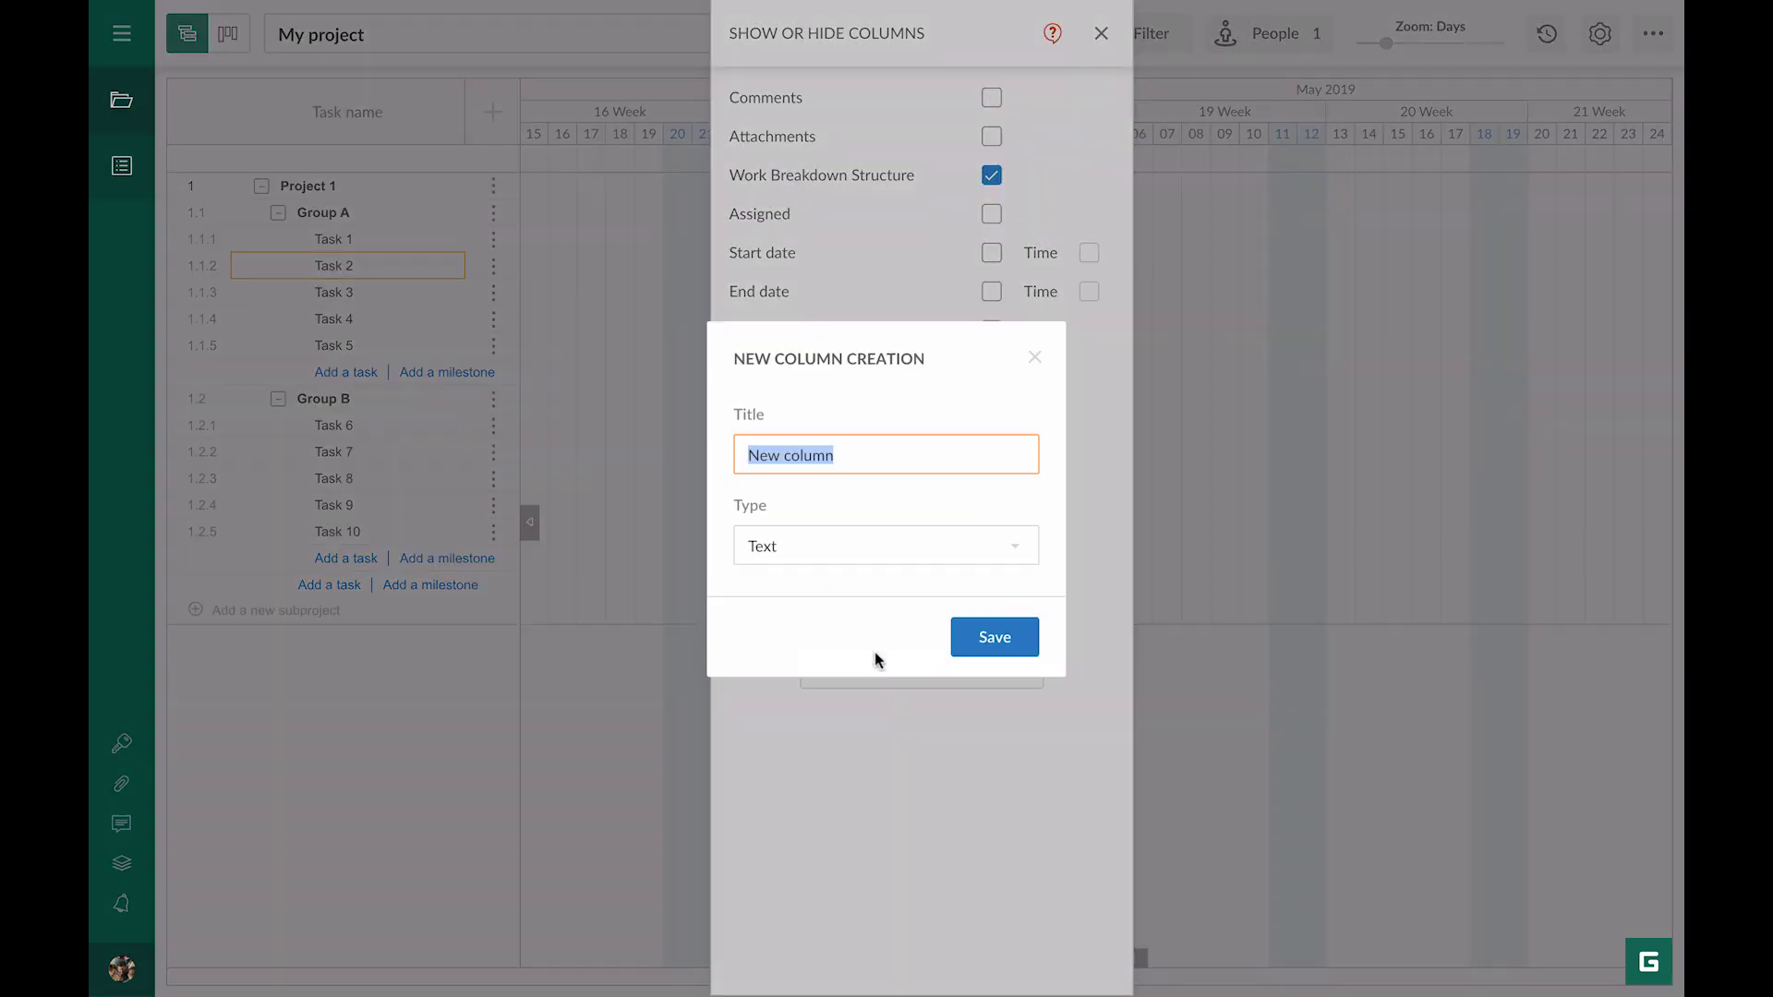
{"action": "left_click", "coordinate": [865, 546]}
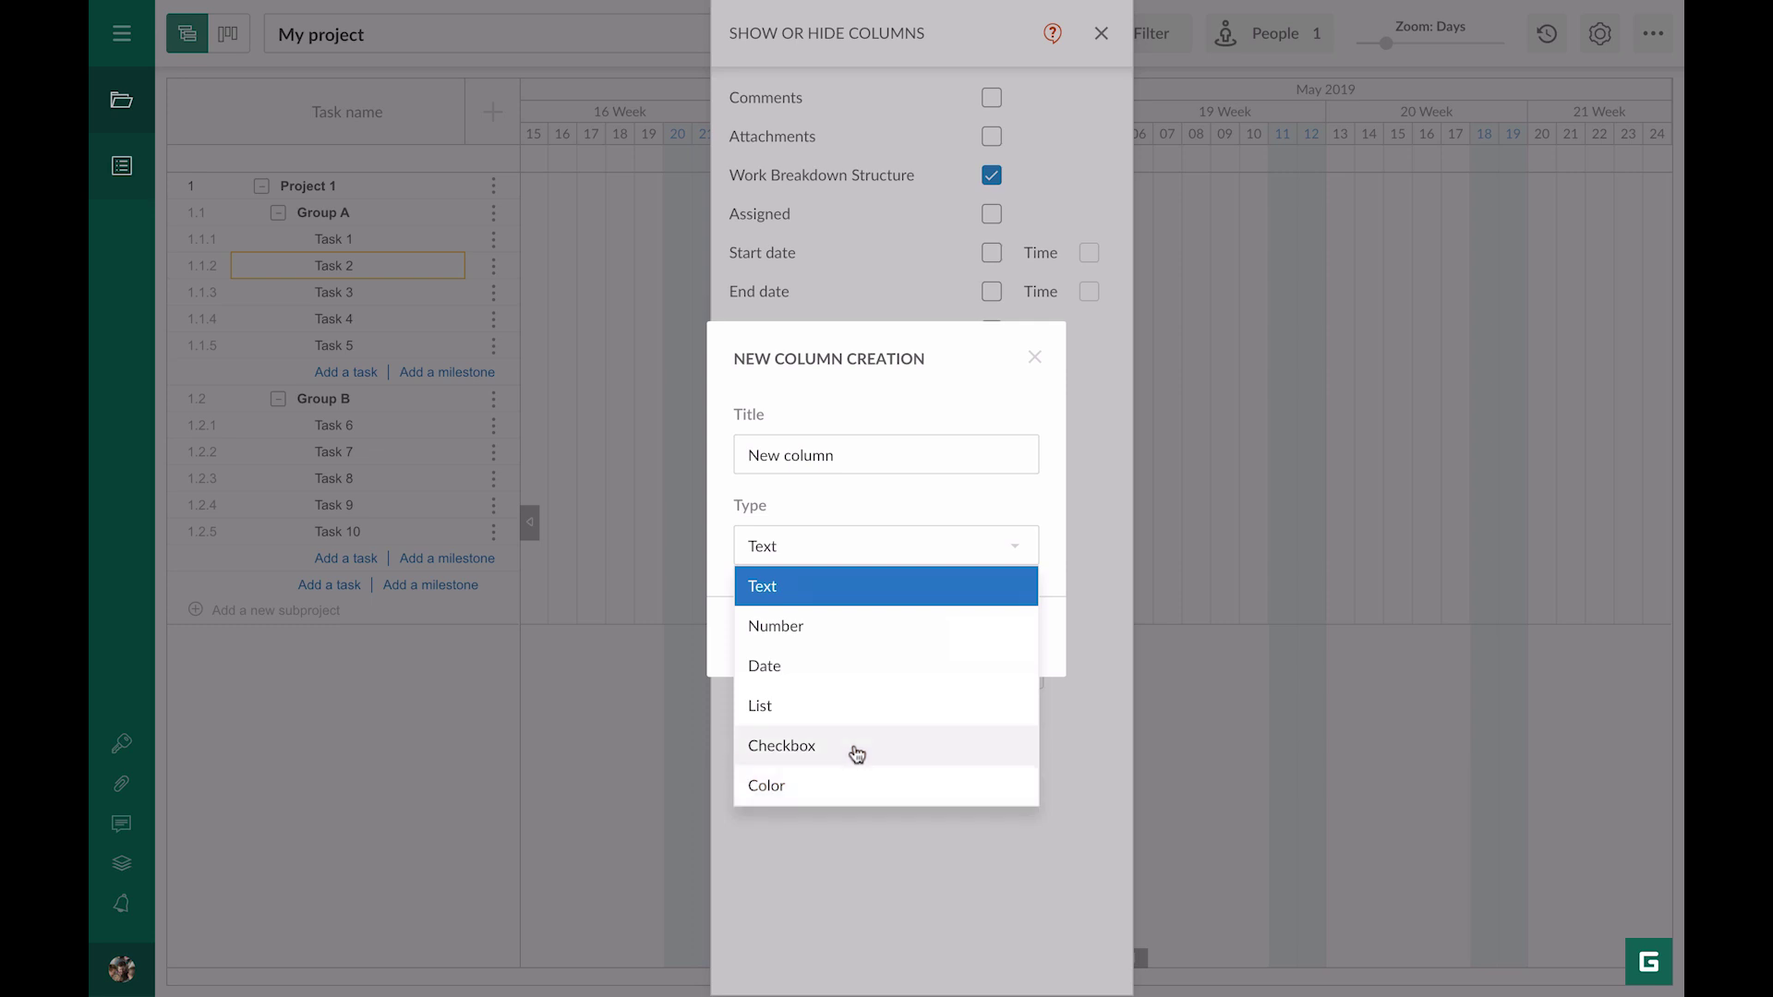
{"action": "left_click", "coordinate": [862, 592]}
{"action": "left_click", "coordinate": [855, 456]}
{"action": "type", "text": "Te"}
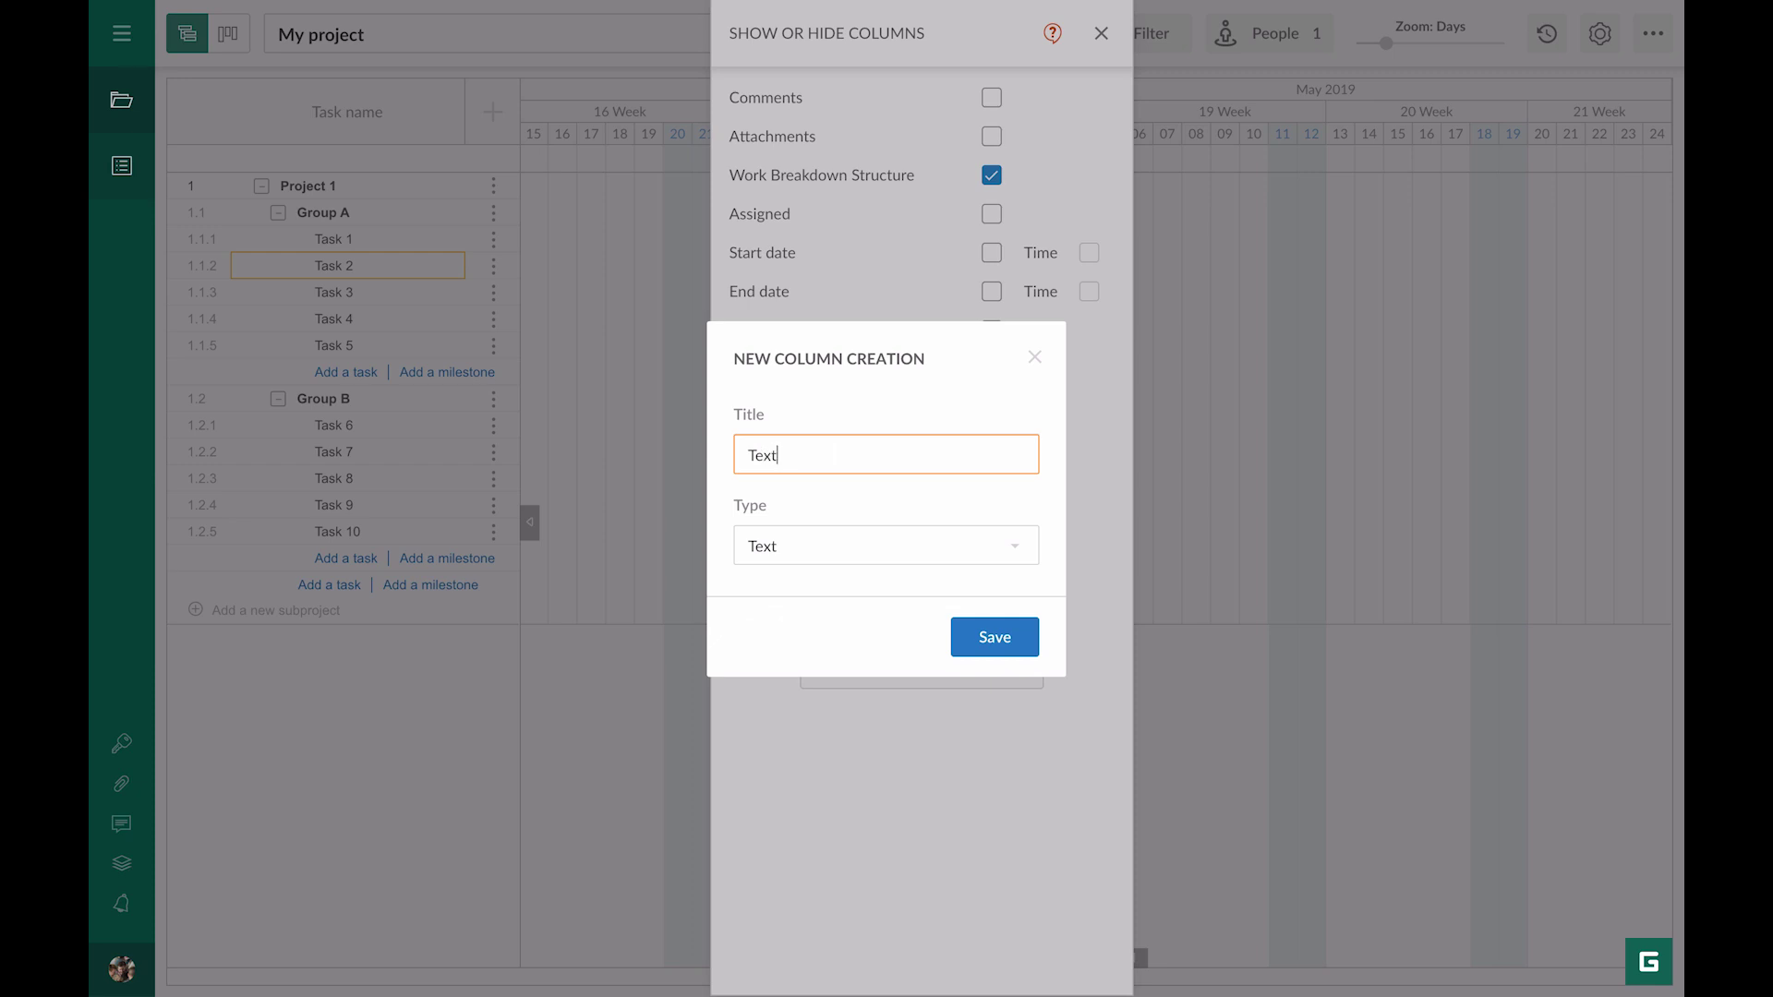
{"action": "type", "text": "xt"}
{"action": "left_click", "coordinate": [969, 627]}
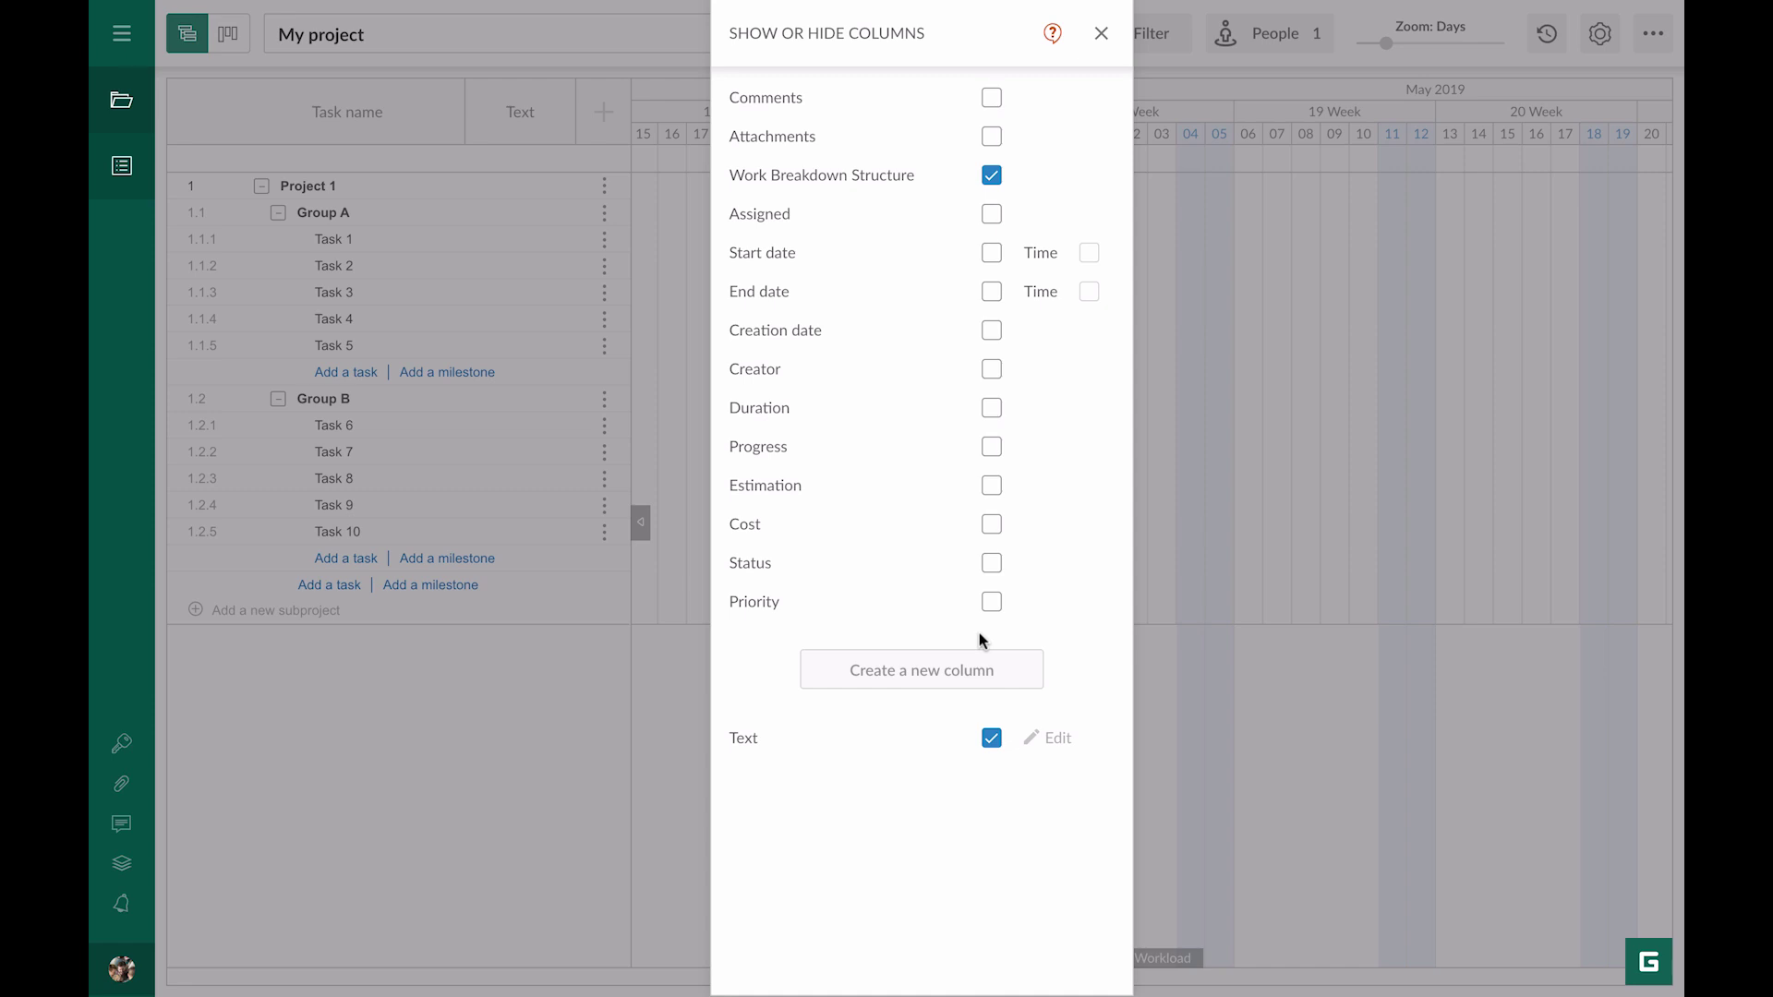
{"action": "left_click", "coordinate": [1101, 37]}
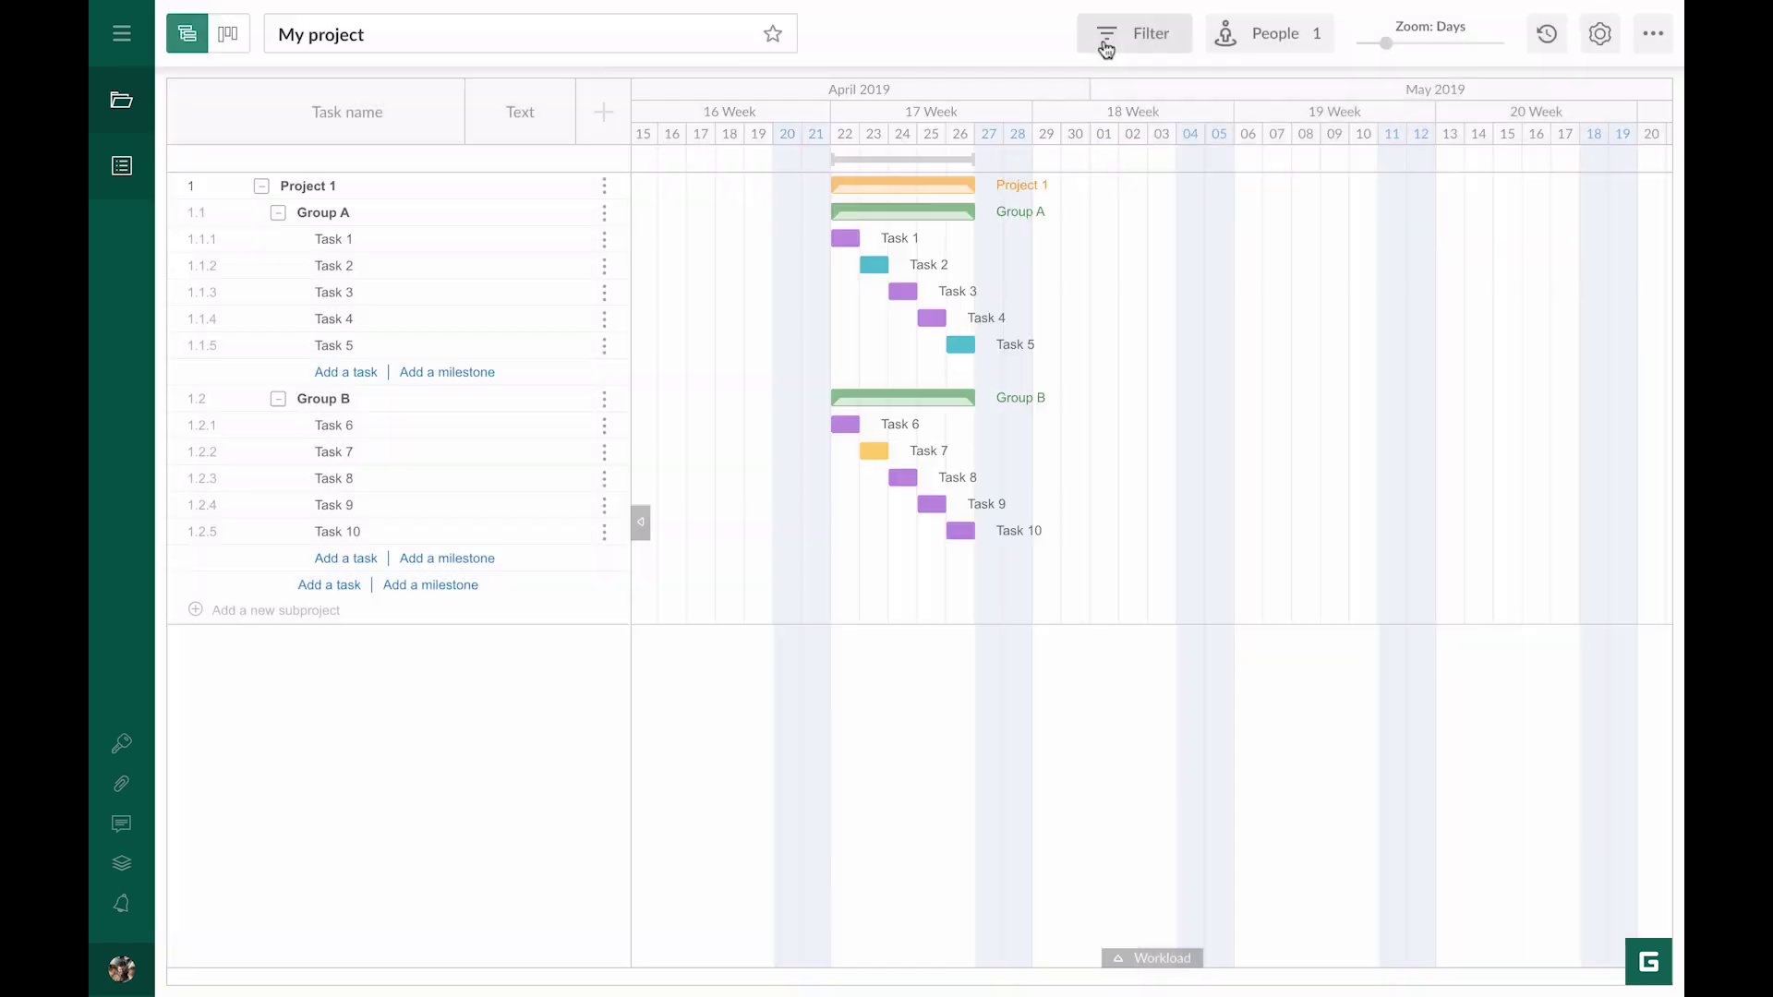
Step: Enter 'notes' in Task 1's Text cell
{"action": "left_click", "coordinate": [518, 248]}
{"action": "type", "text": "notes"}
{"action": "key", "text": "Return"}
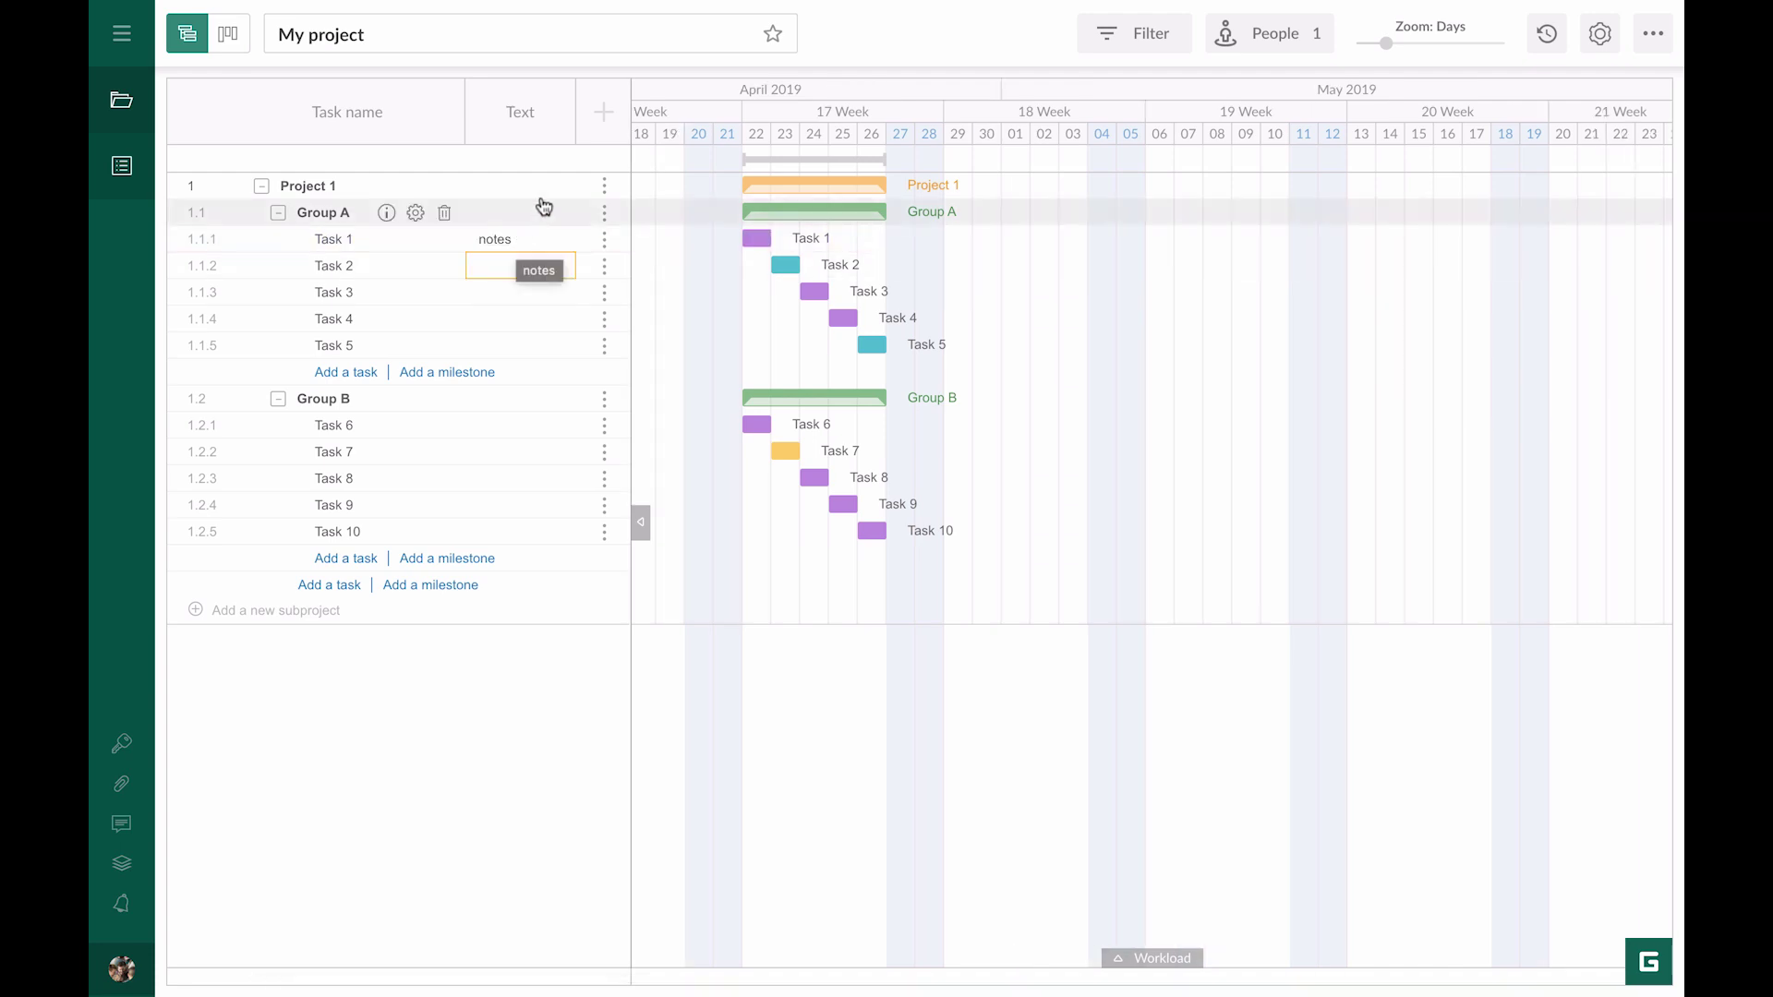
Step: Create a Number-type column titled 'Number' with Sum aggregation
{"action": "left_click", "coordinate": [602, 114]}
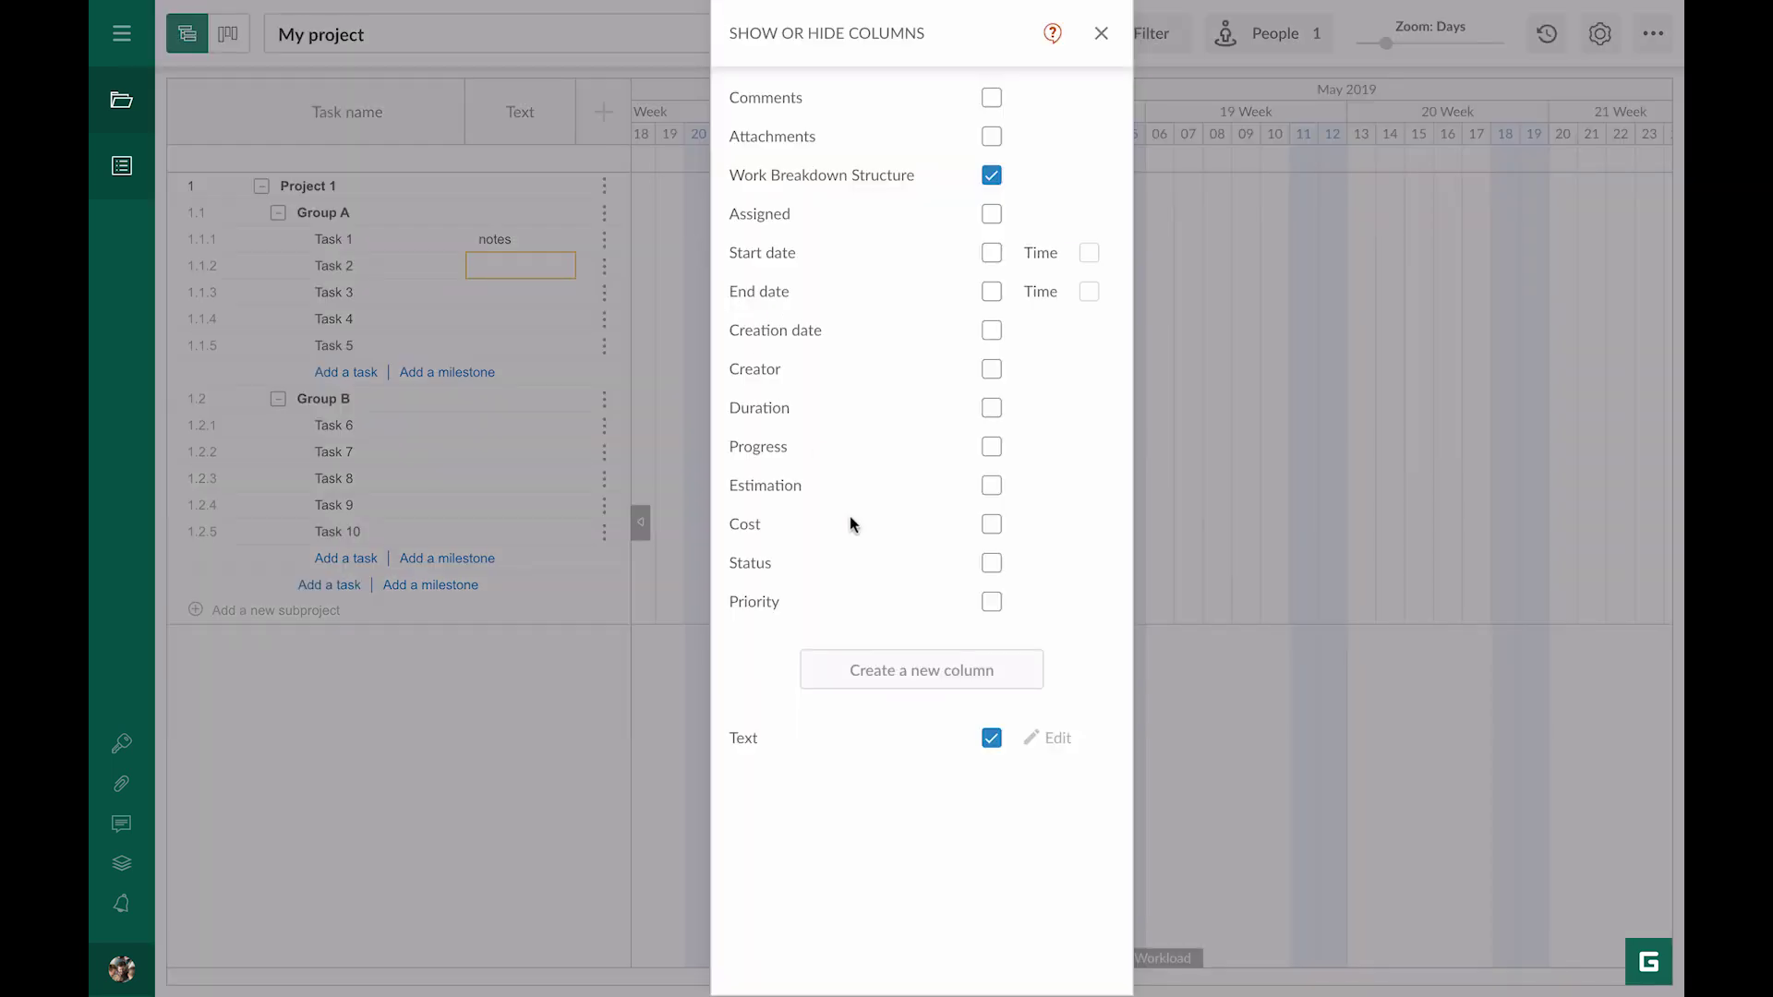
{"action": "left_click", "coordinate": [900, 666]}
{"action": "left_click", "coordinate": [890, 545]}
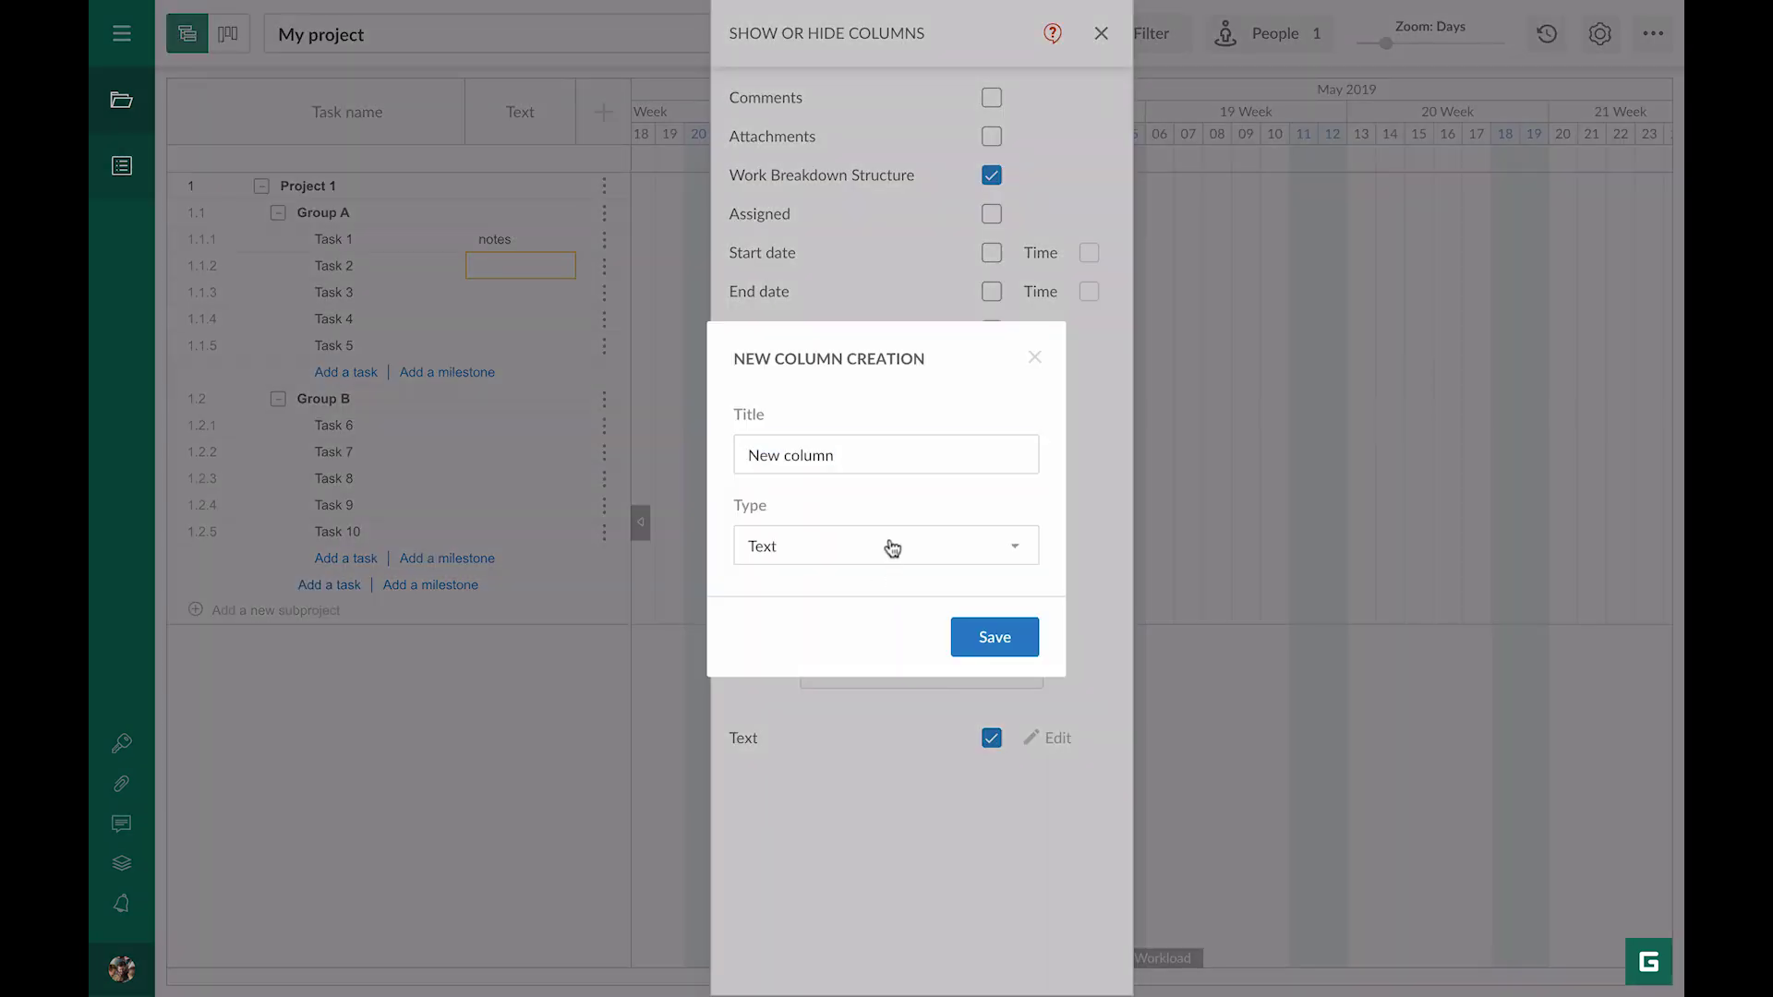
{"action": "left_click", "coordinate": [888, 625]}
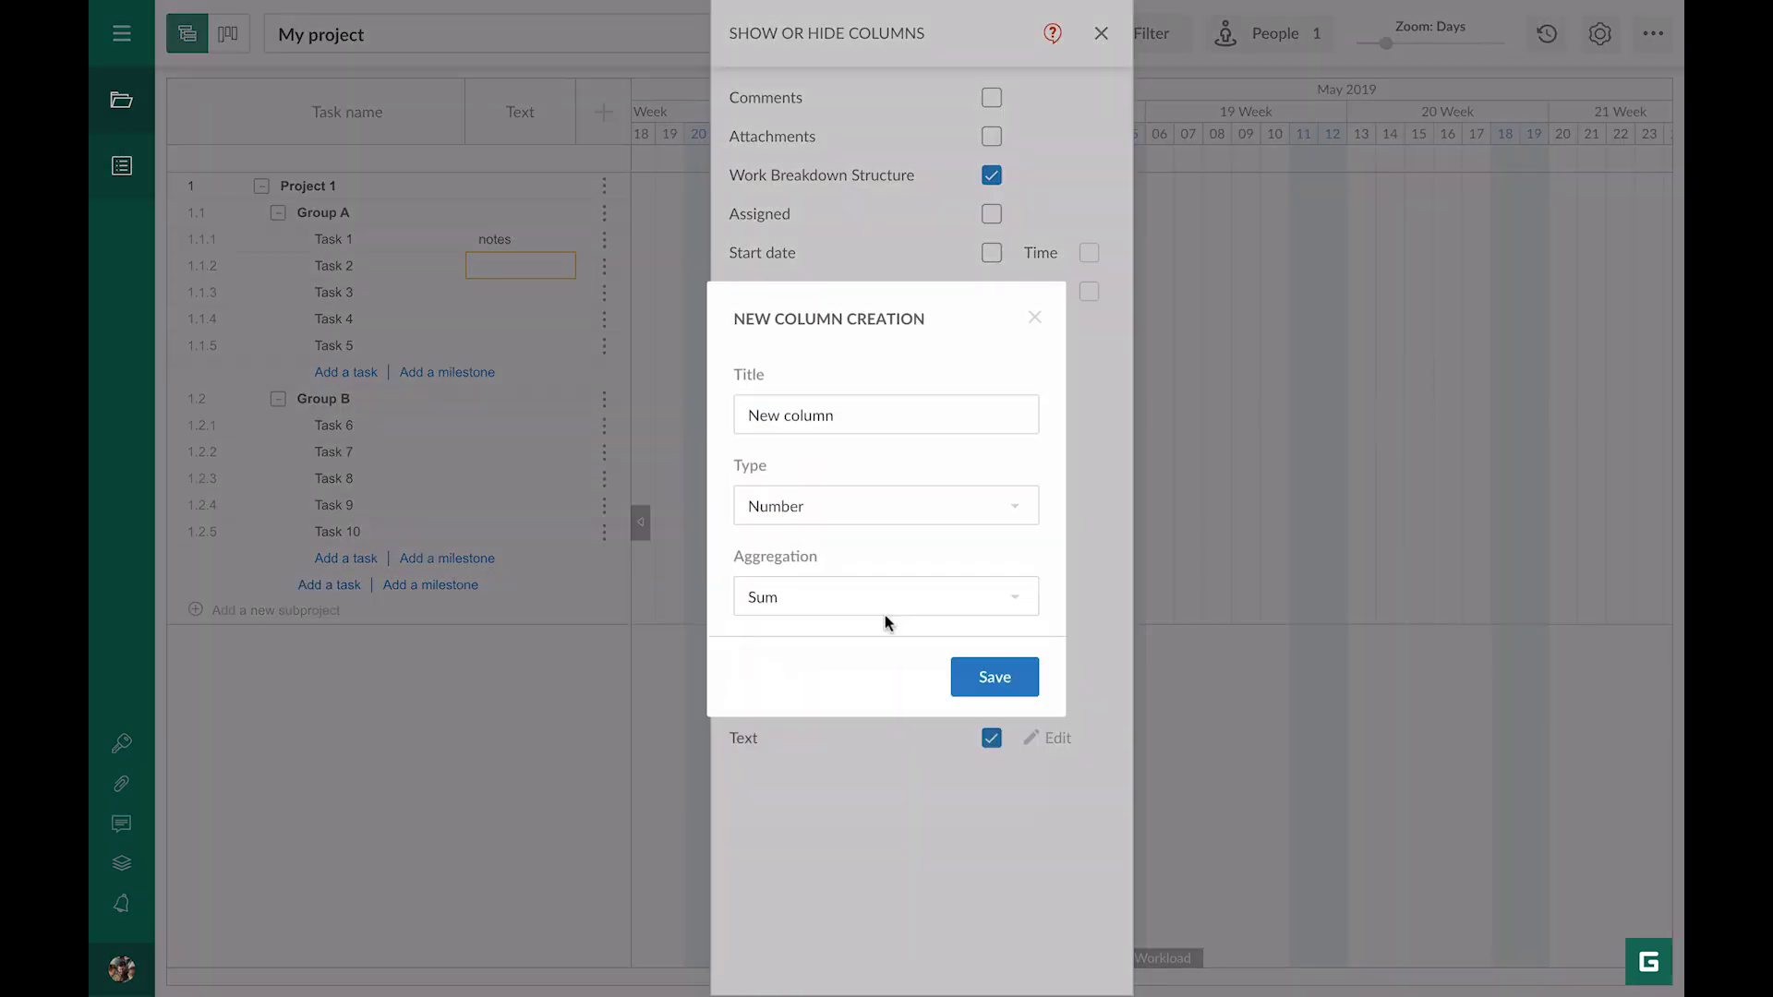
{"action": "left_click", "coordinate": [869, 416]}
{"action": "triple_click", "coordinate": [870, 417]}
{"action": "type", "text": "Number"}
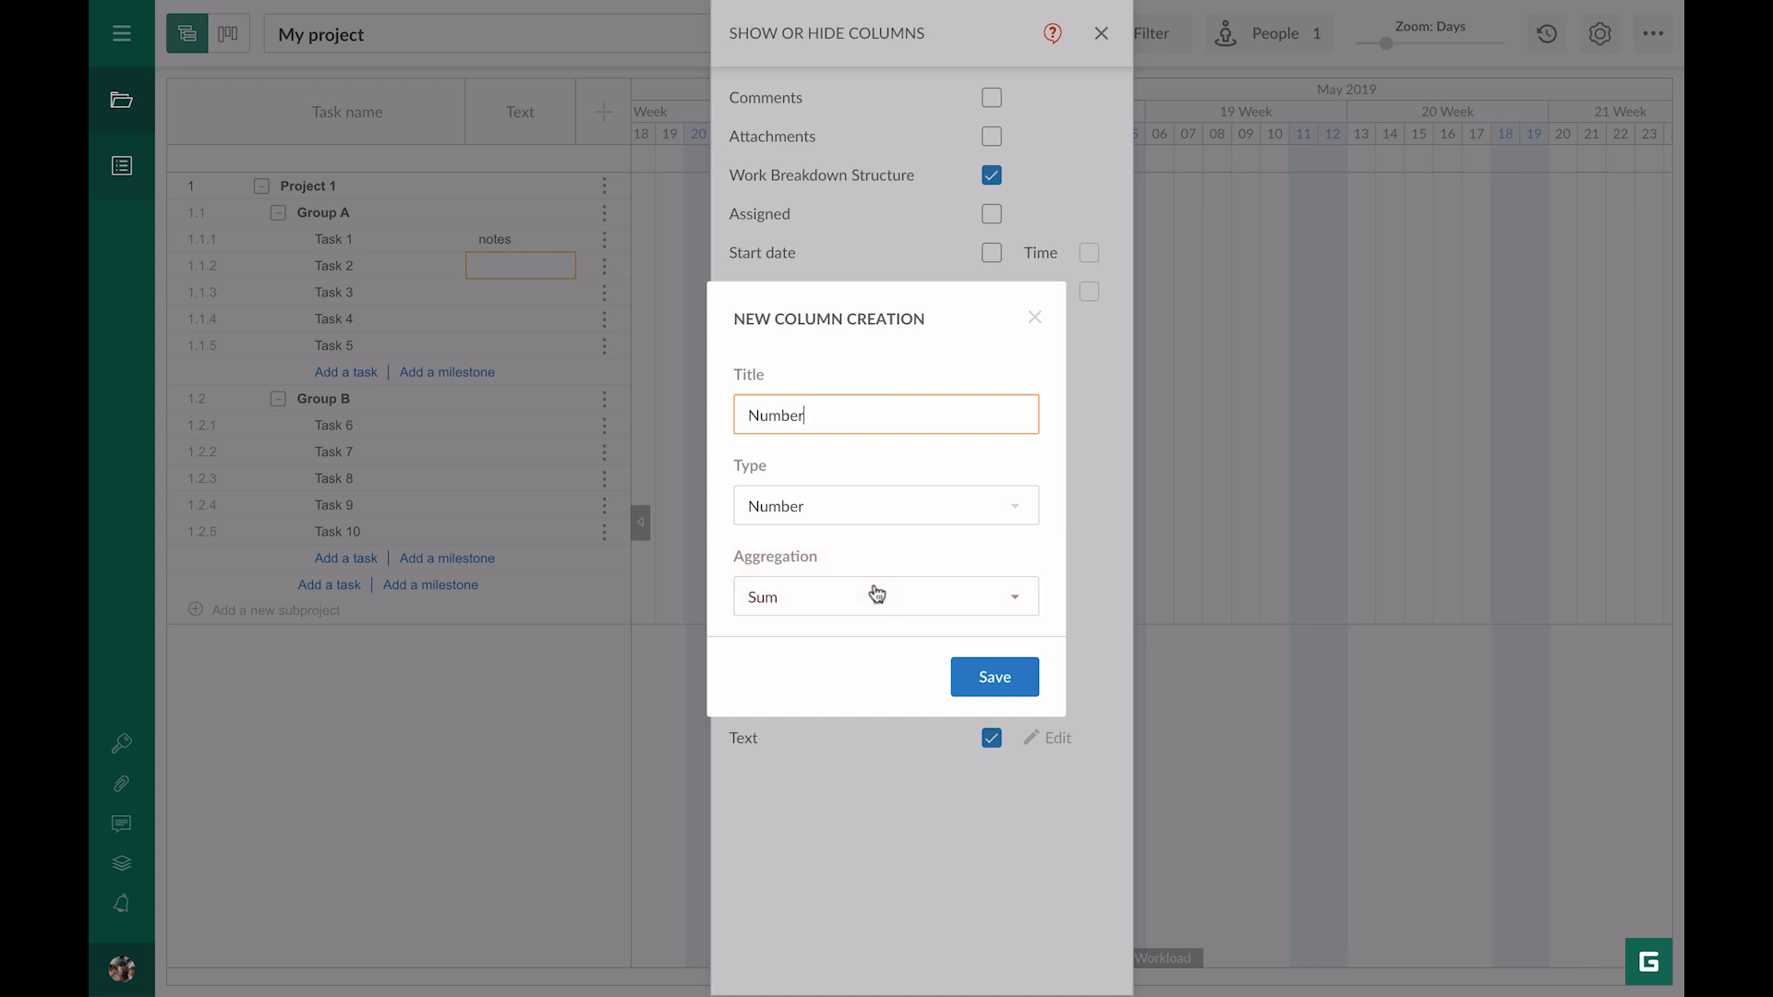
{"action": "left_click", "coordinate": [975, 690]}
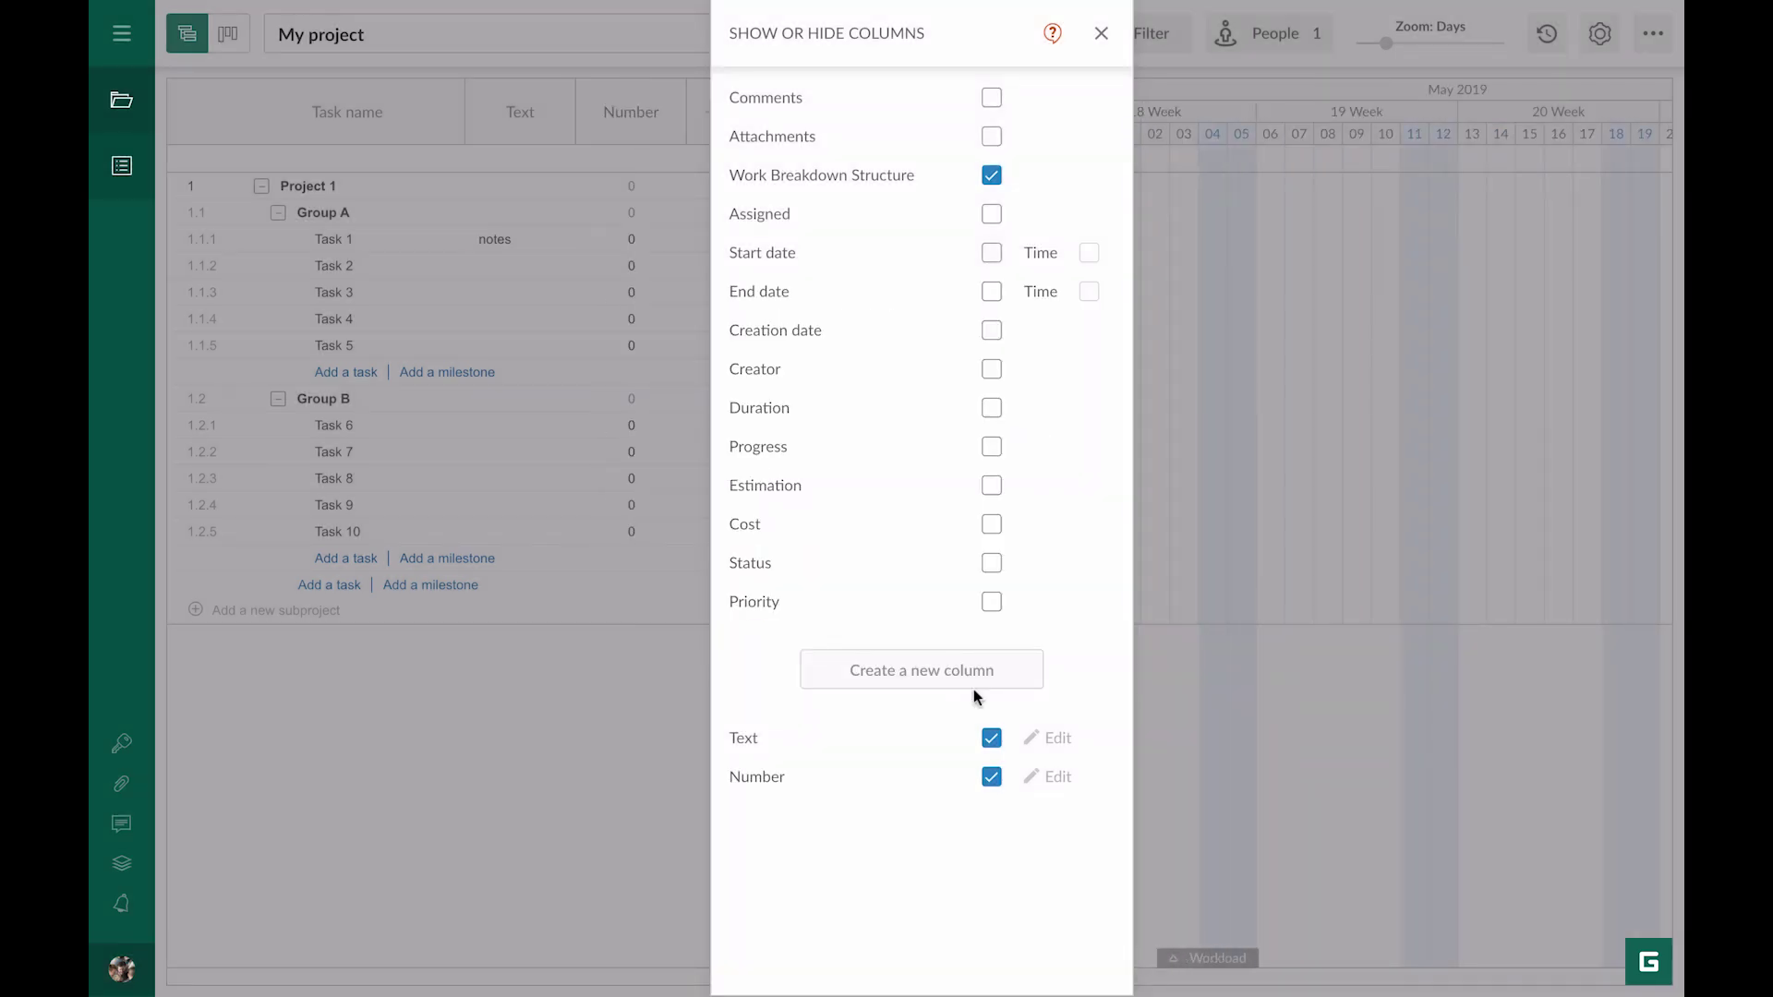
Step: Enter Number values 1, 1 and 3 for Tasks 1, 2 and 3
{"action": "left_click", "coordinate": [1100, 35]}
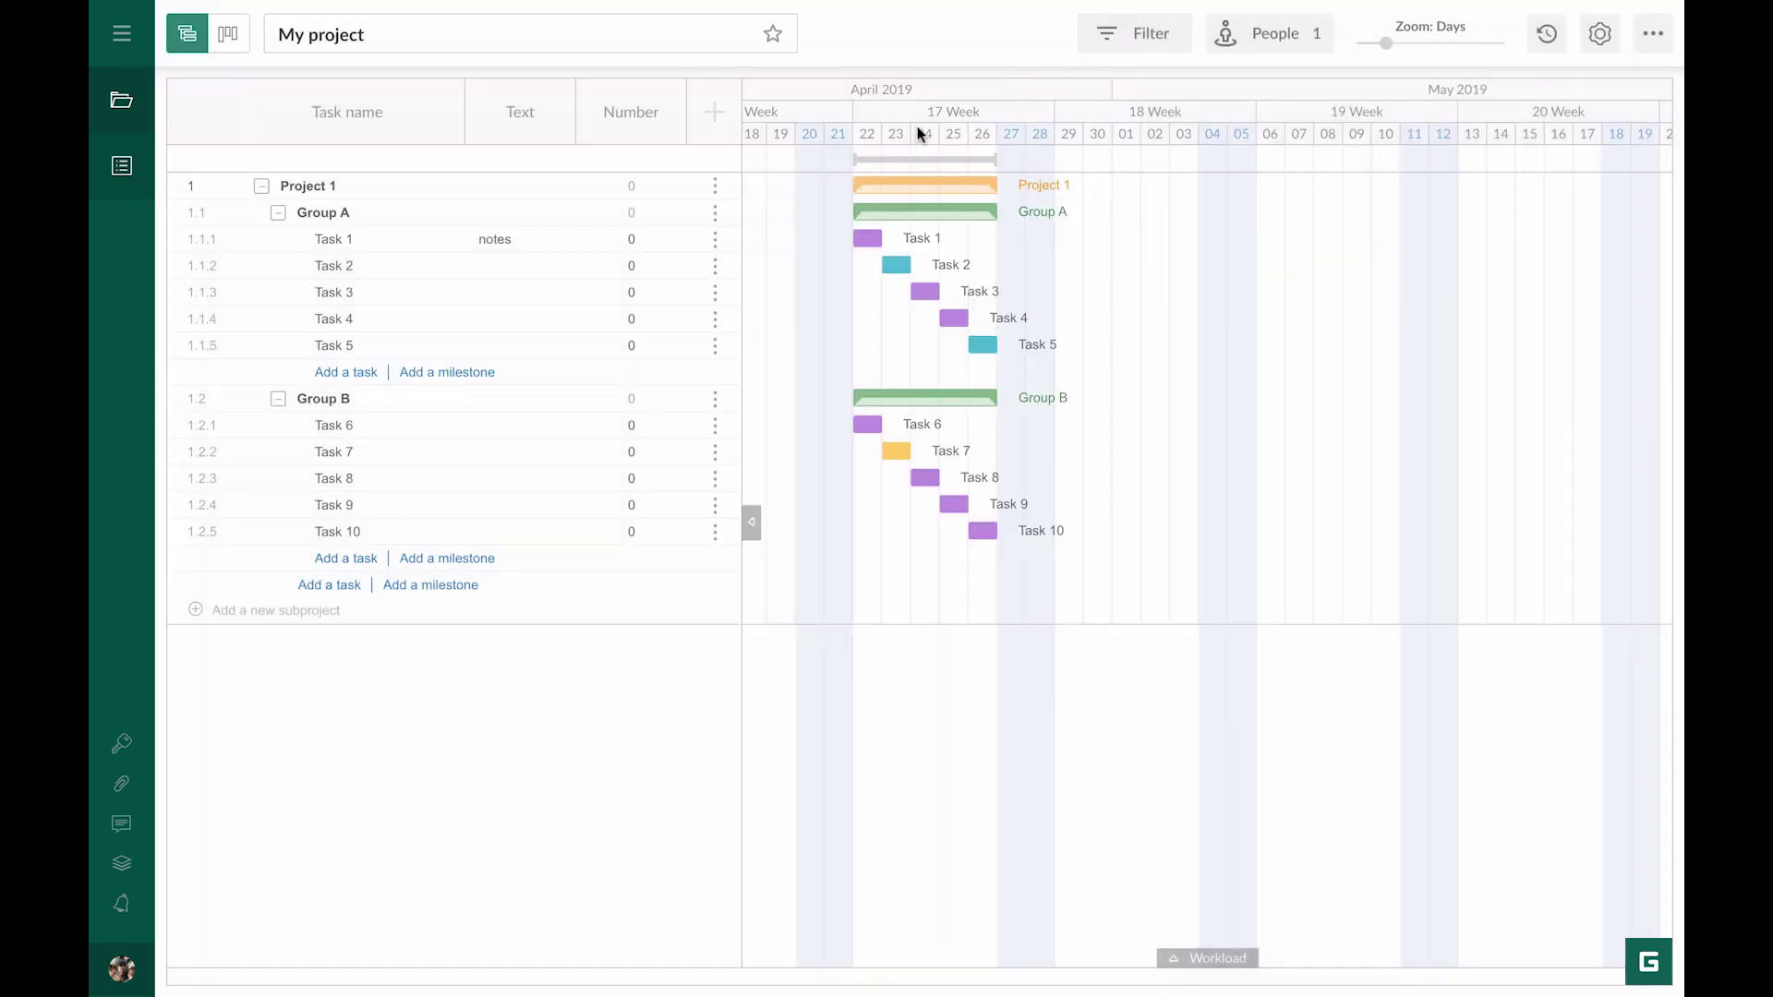
{"action": "left_click", "coordinate": [641, 243]}
{"action": "type", "text": "1"}
{"action": "key", "text": "Return"}
{"action": "type", "text": "1"}
{"action": "key", "text": "Return"}
{"action": "type", "text": "3"}
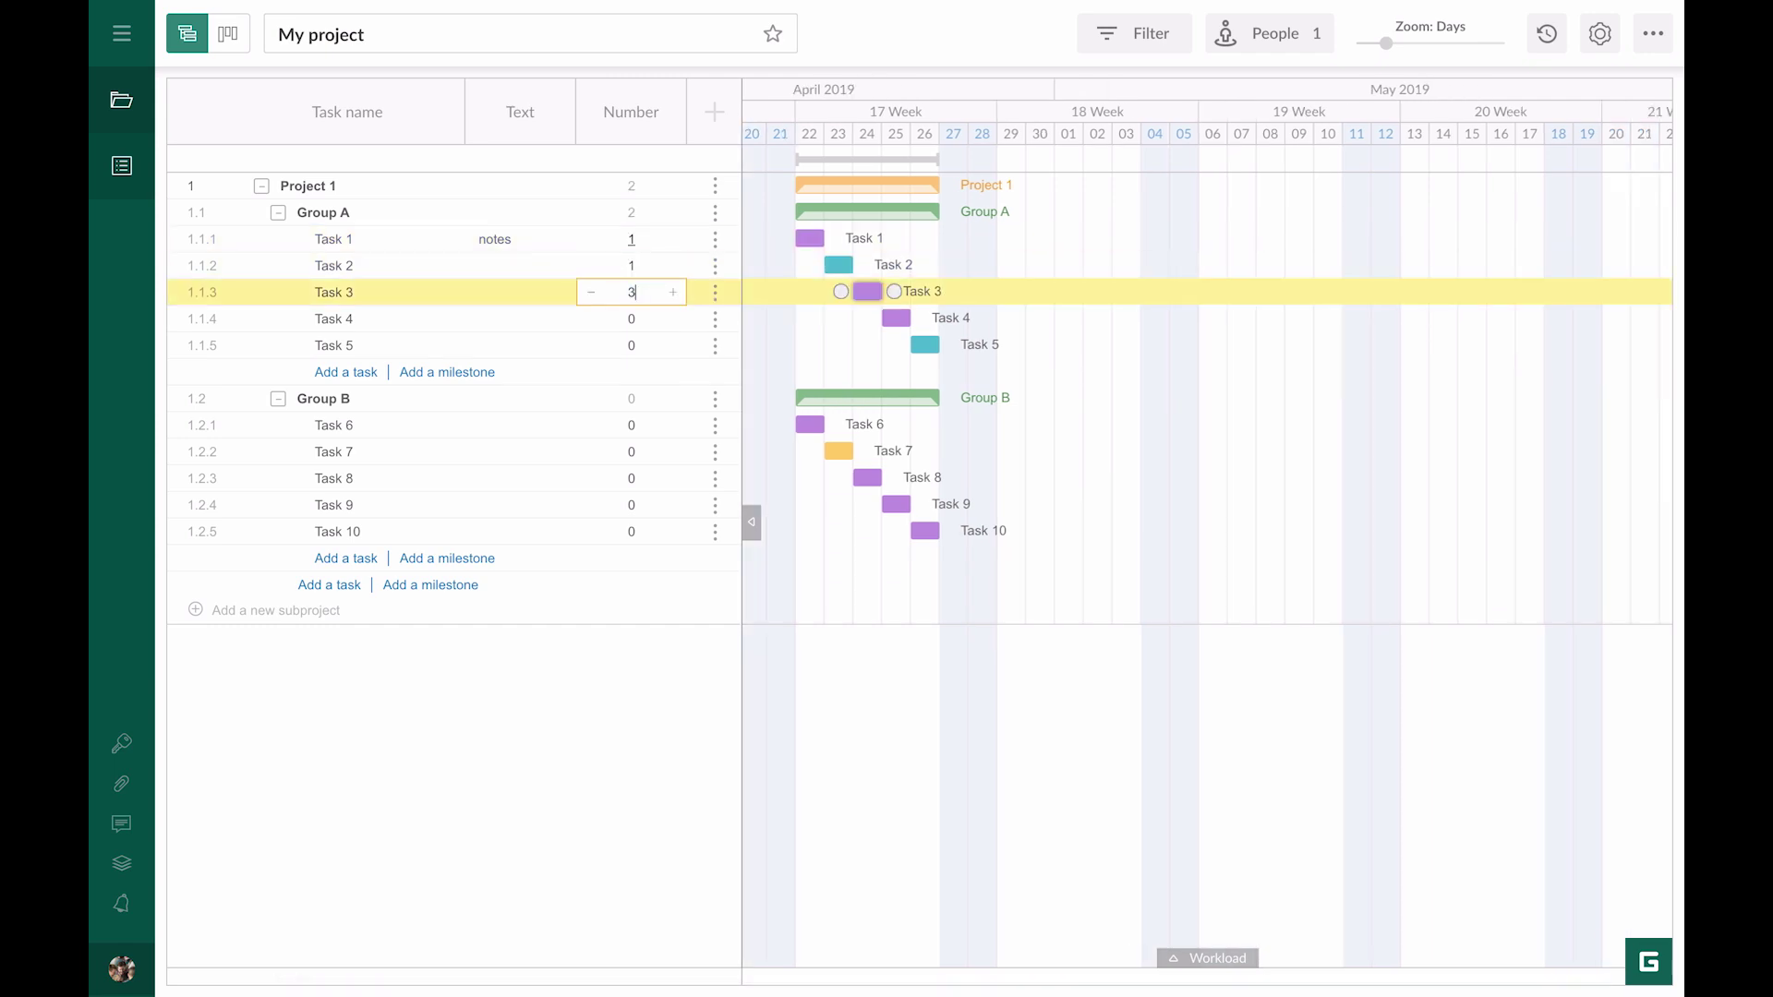
{"action": "key", "text": "Return"}
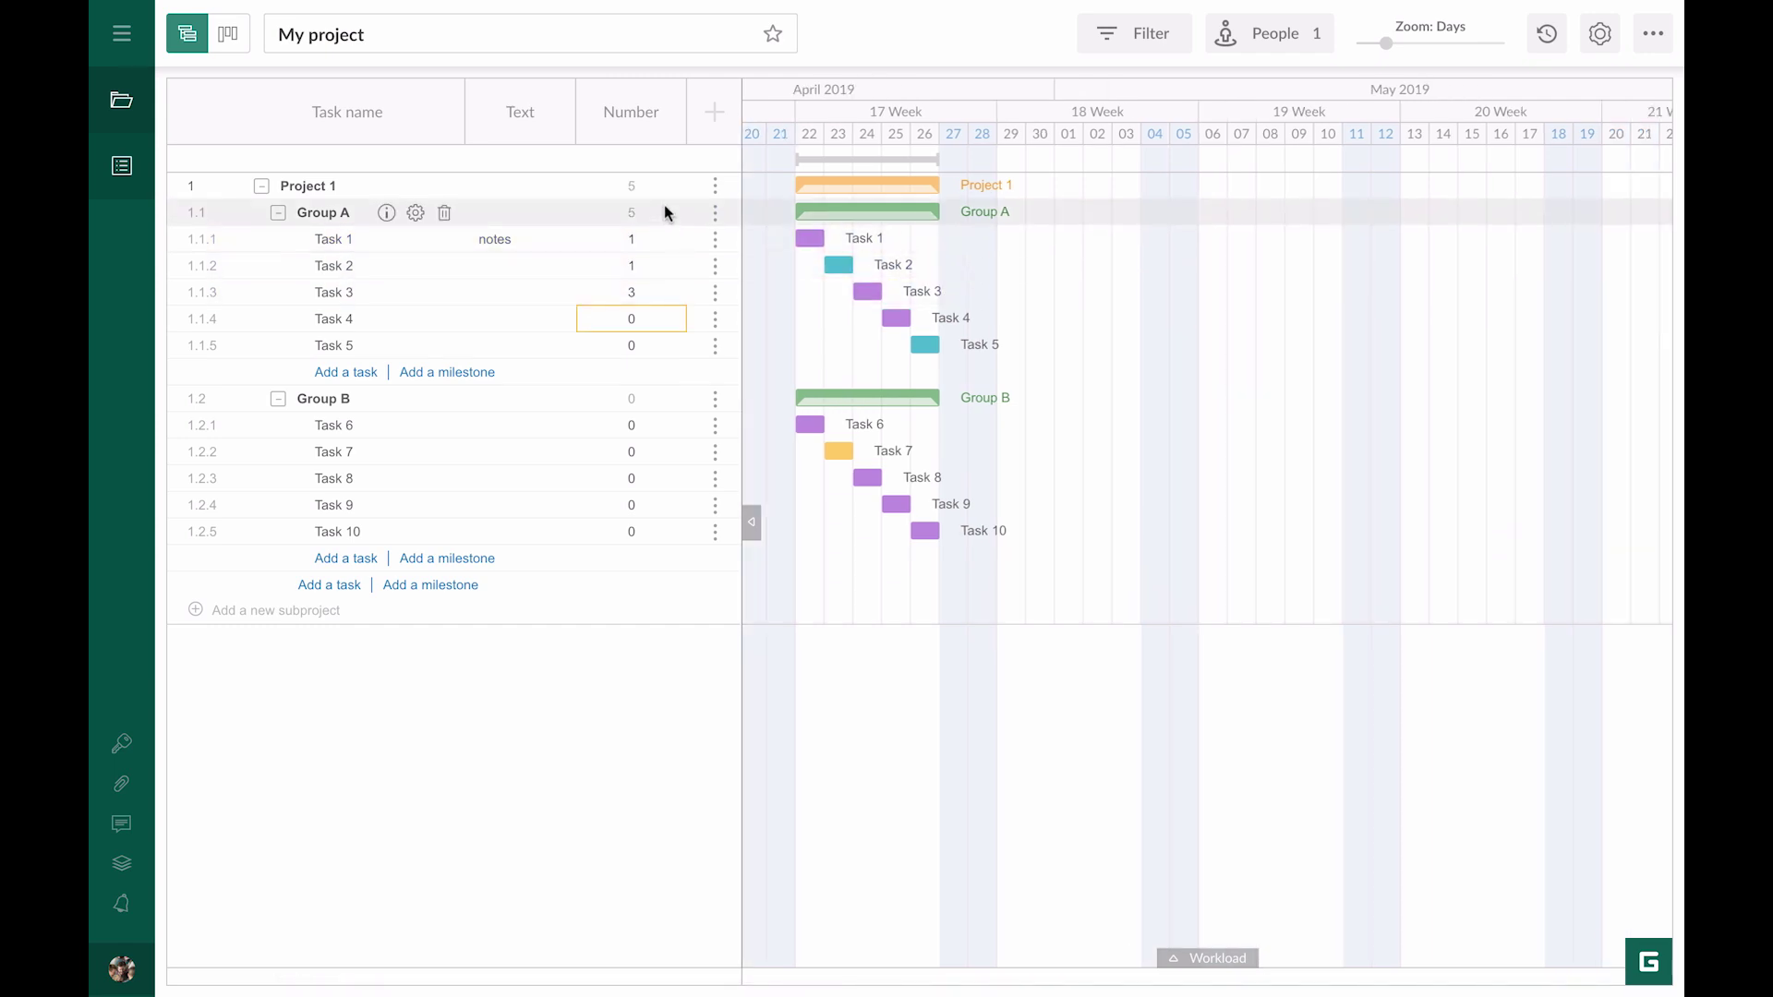
Step: Change the Number column's aggregation from Sum to Average
{"action": "left_click", "coordinate": [702, 124]}
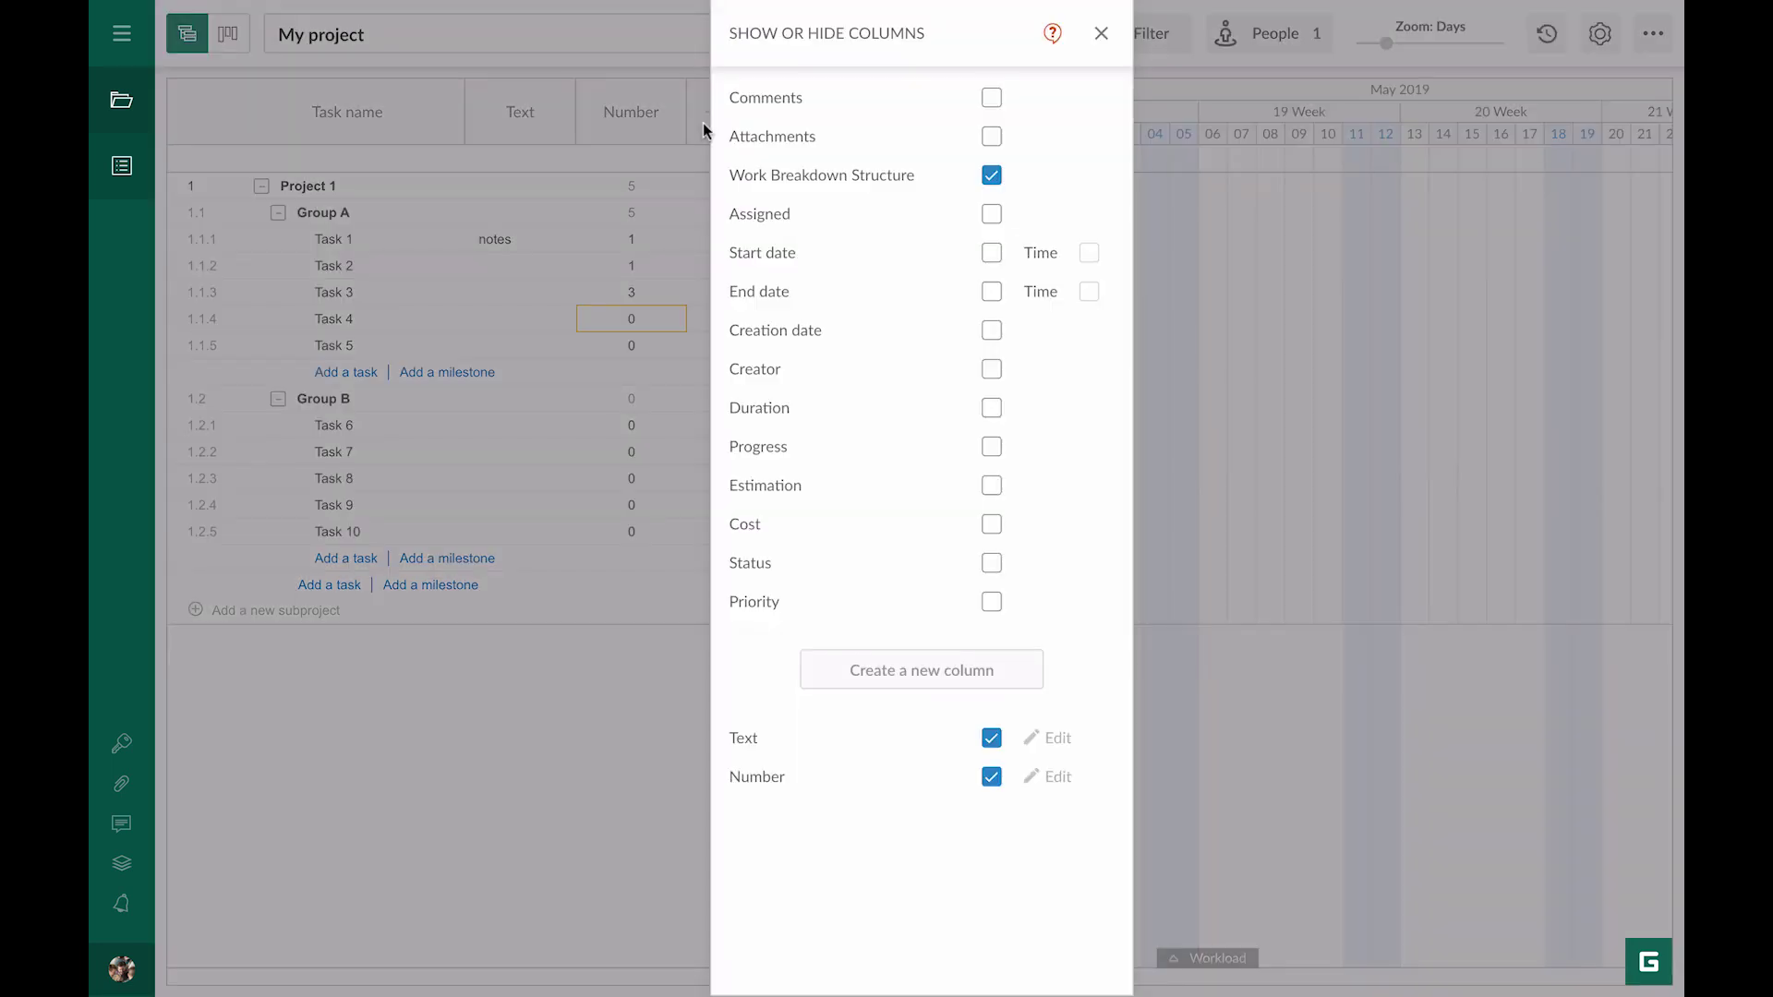
{"action": "left_click", "coordinate": [1050, 778]}
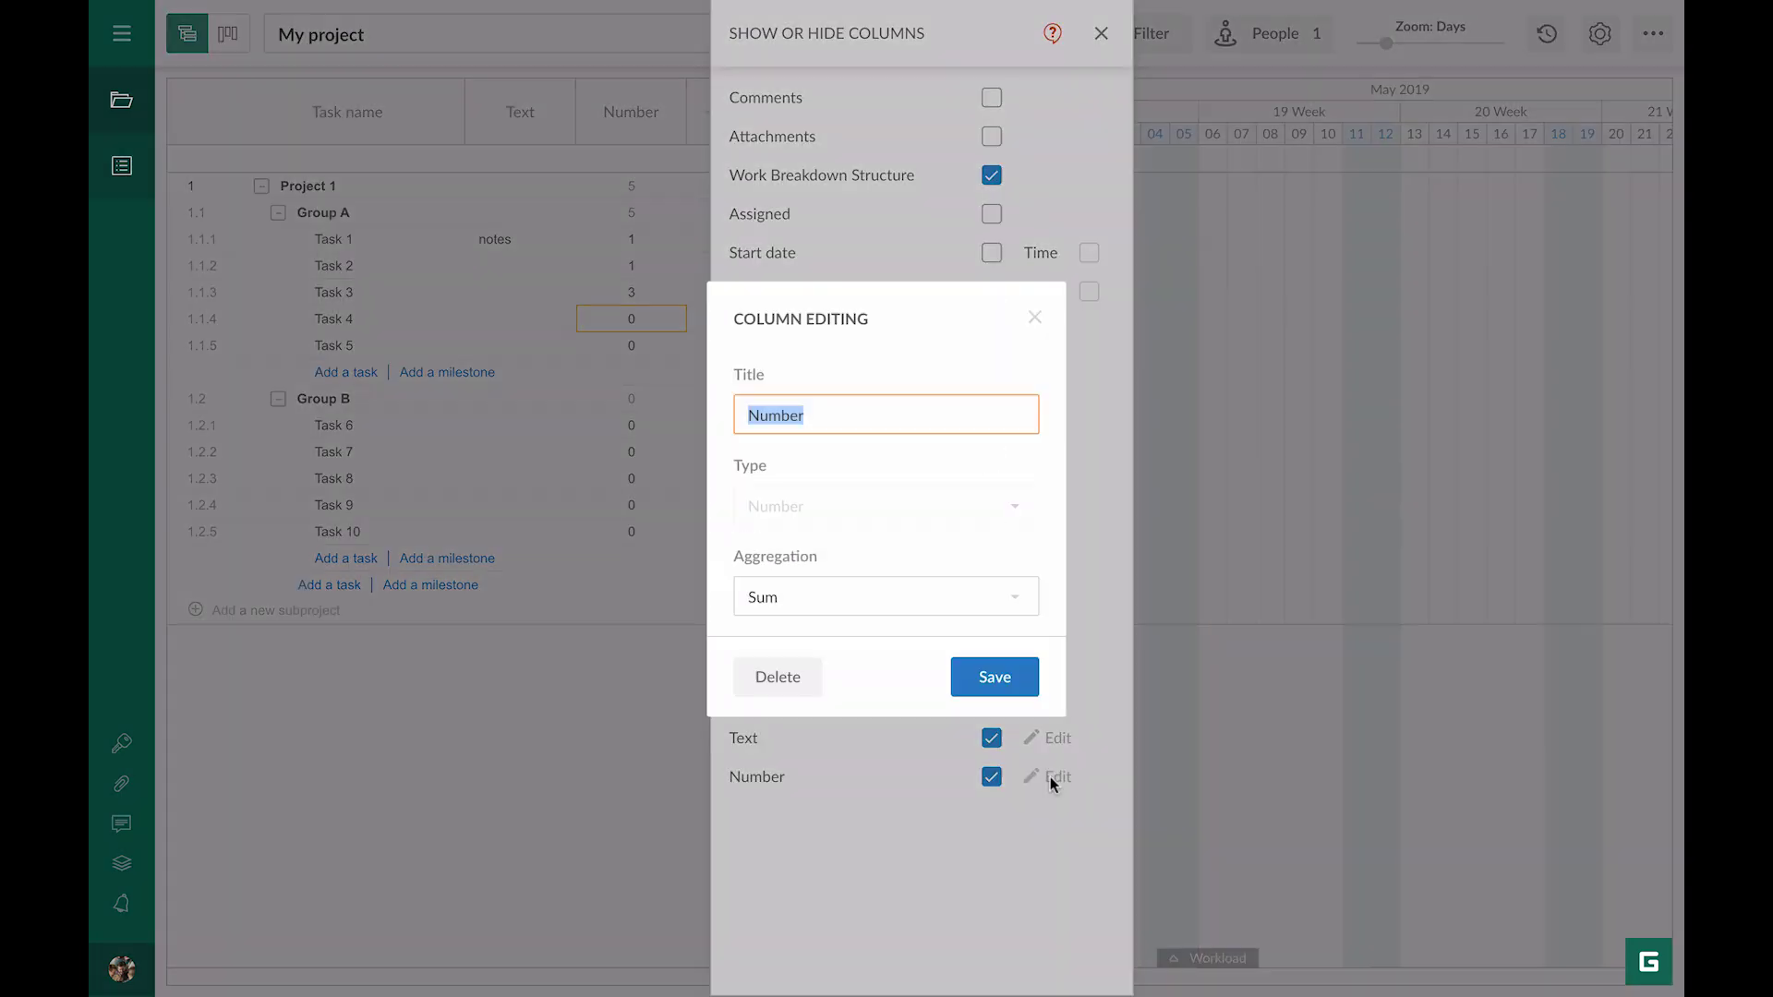
{"action": "left_click", "coordinate": [1009, 606]}
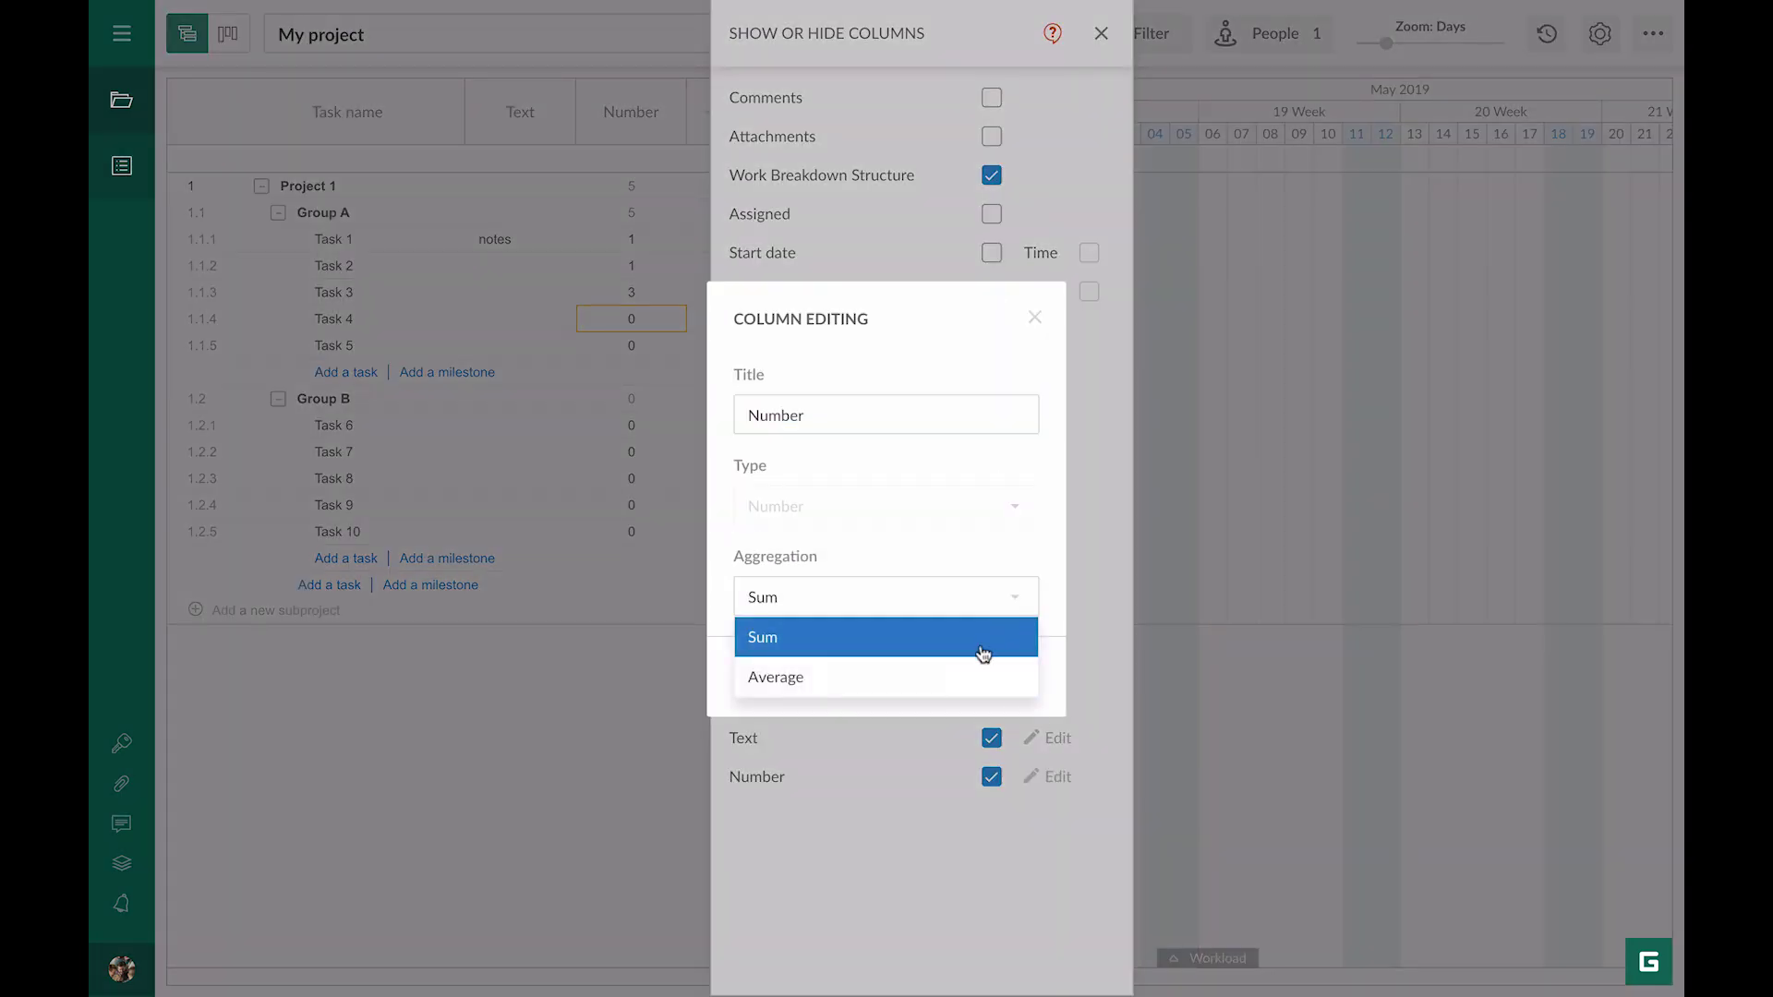
{"action": "left_click", "coordinate": [976, 666]}
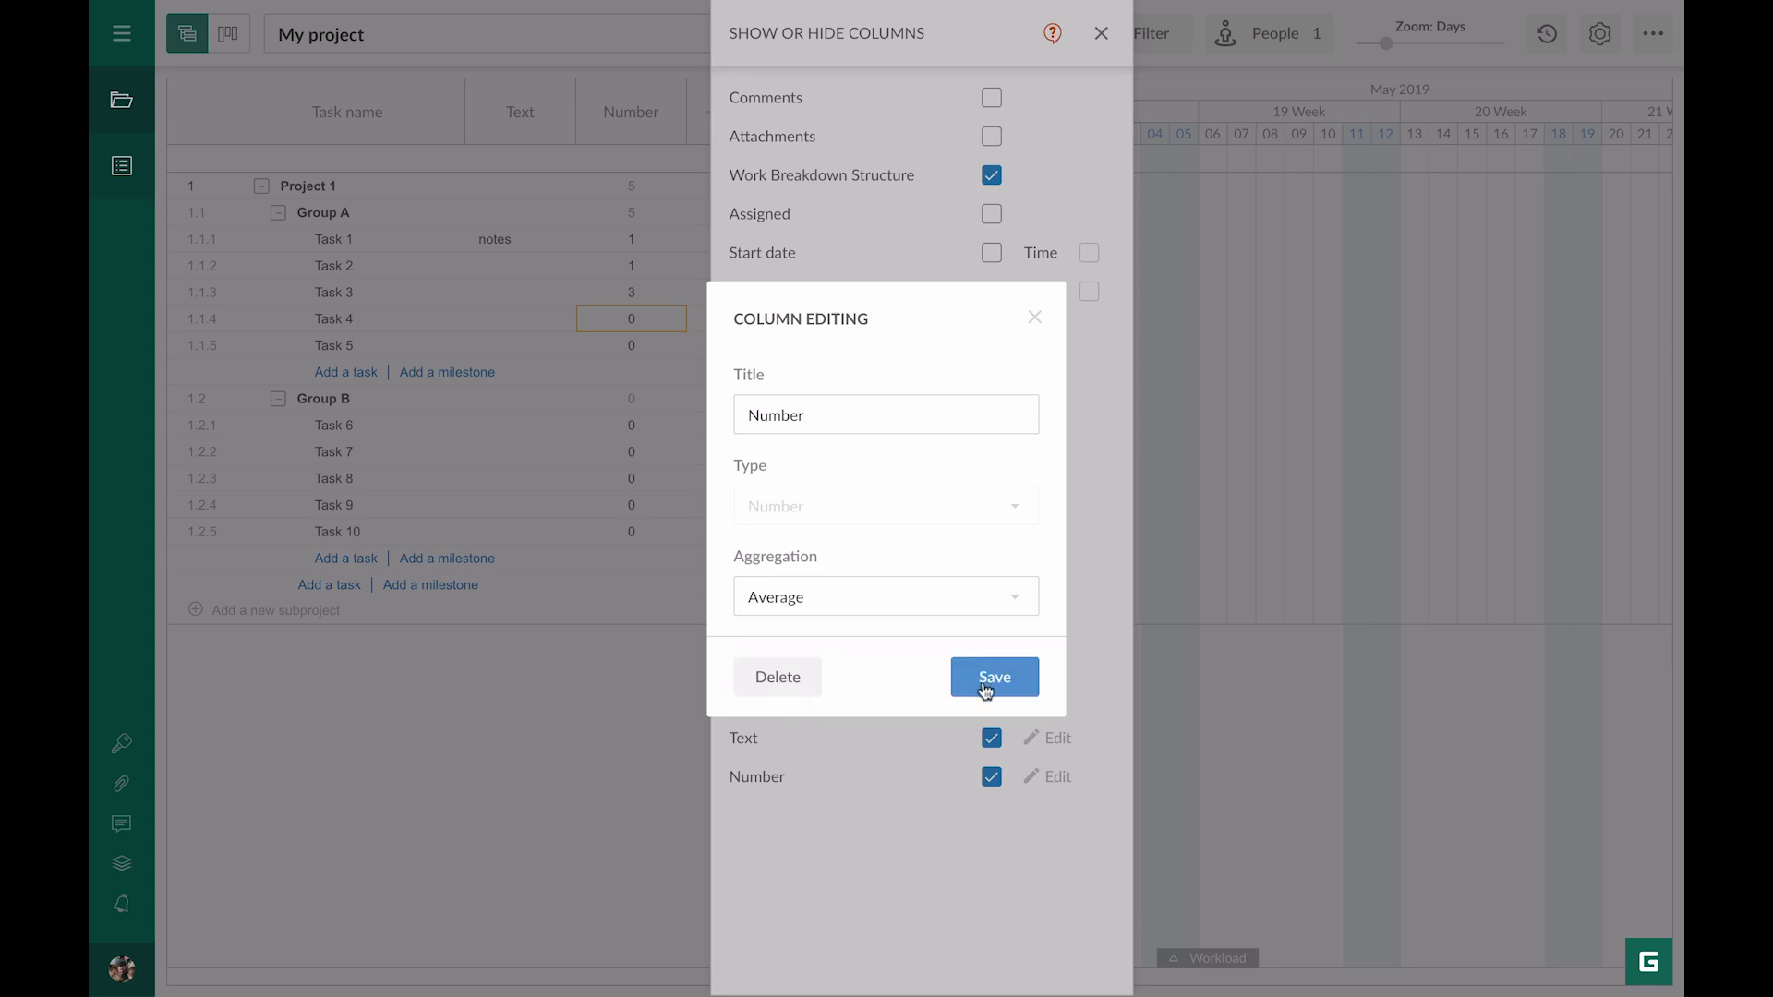
{"action": "left_click", "coordinate": [982, 684]}
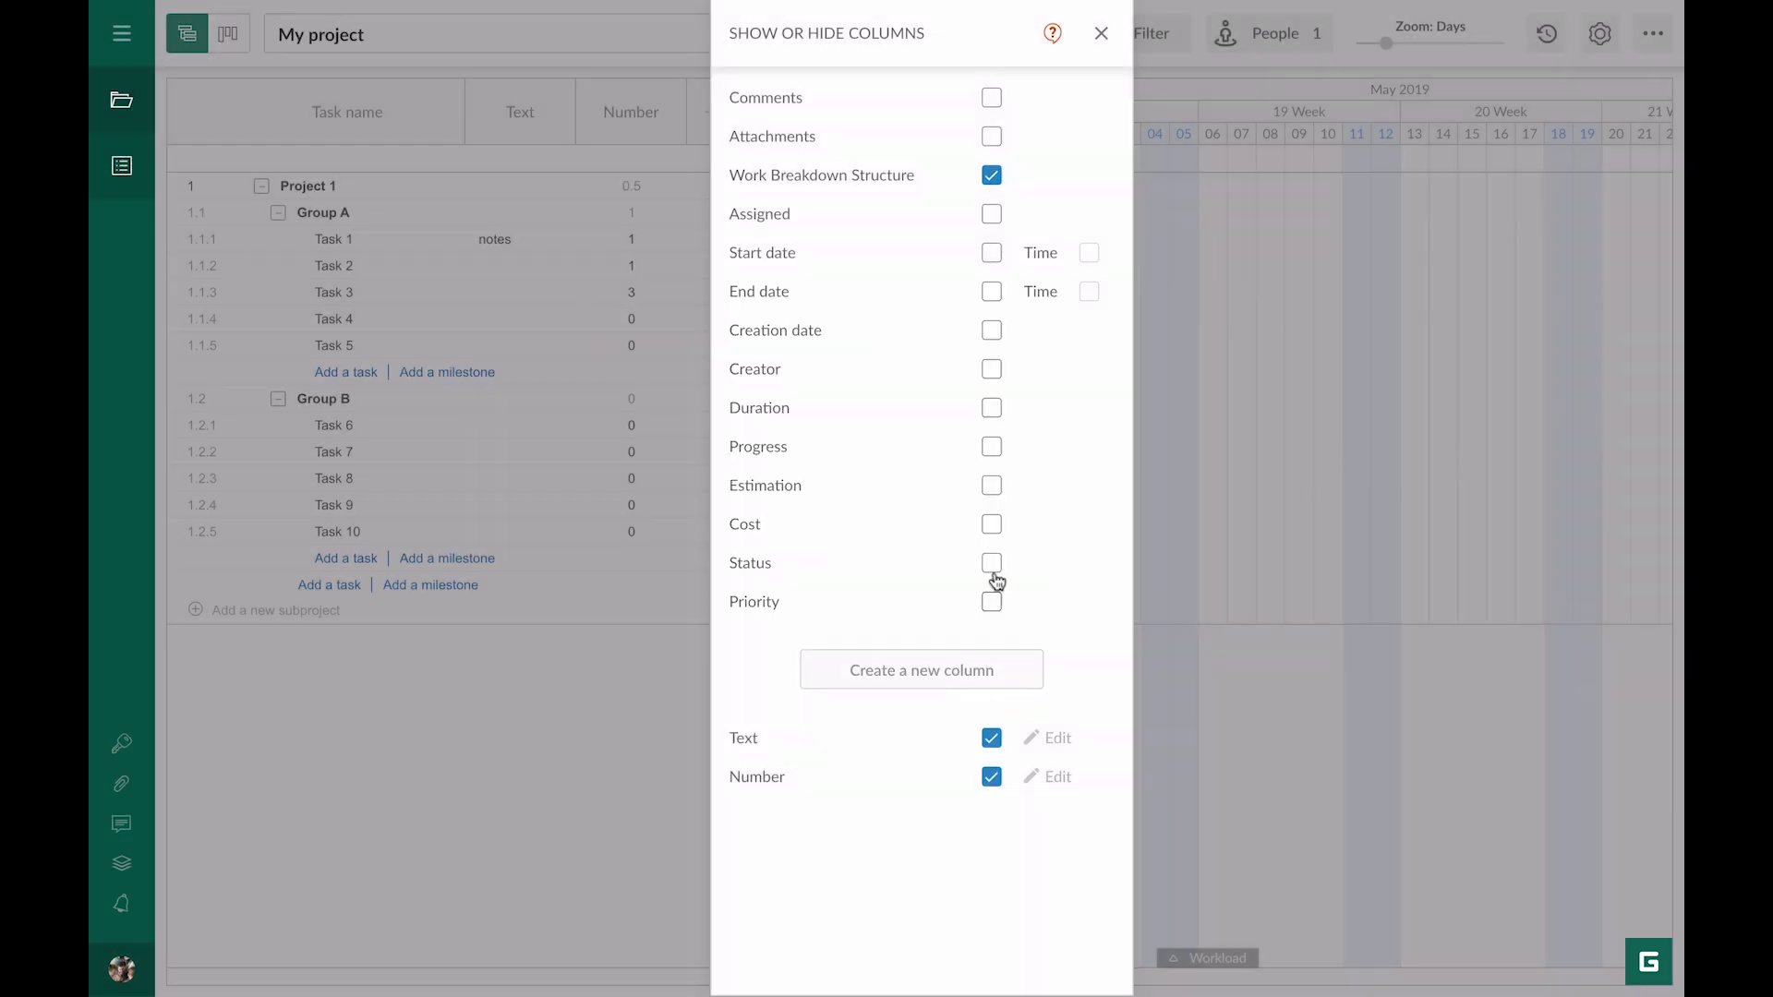
{"action": "left_click", "coordinate": [1101, 35]}
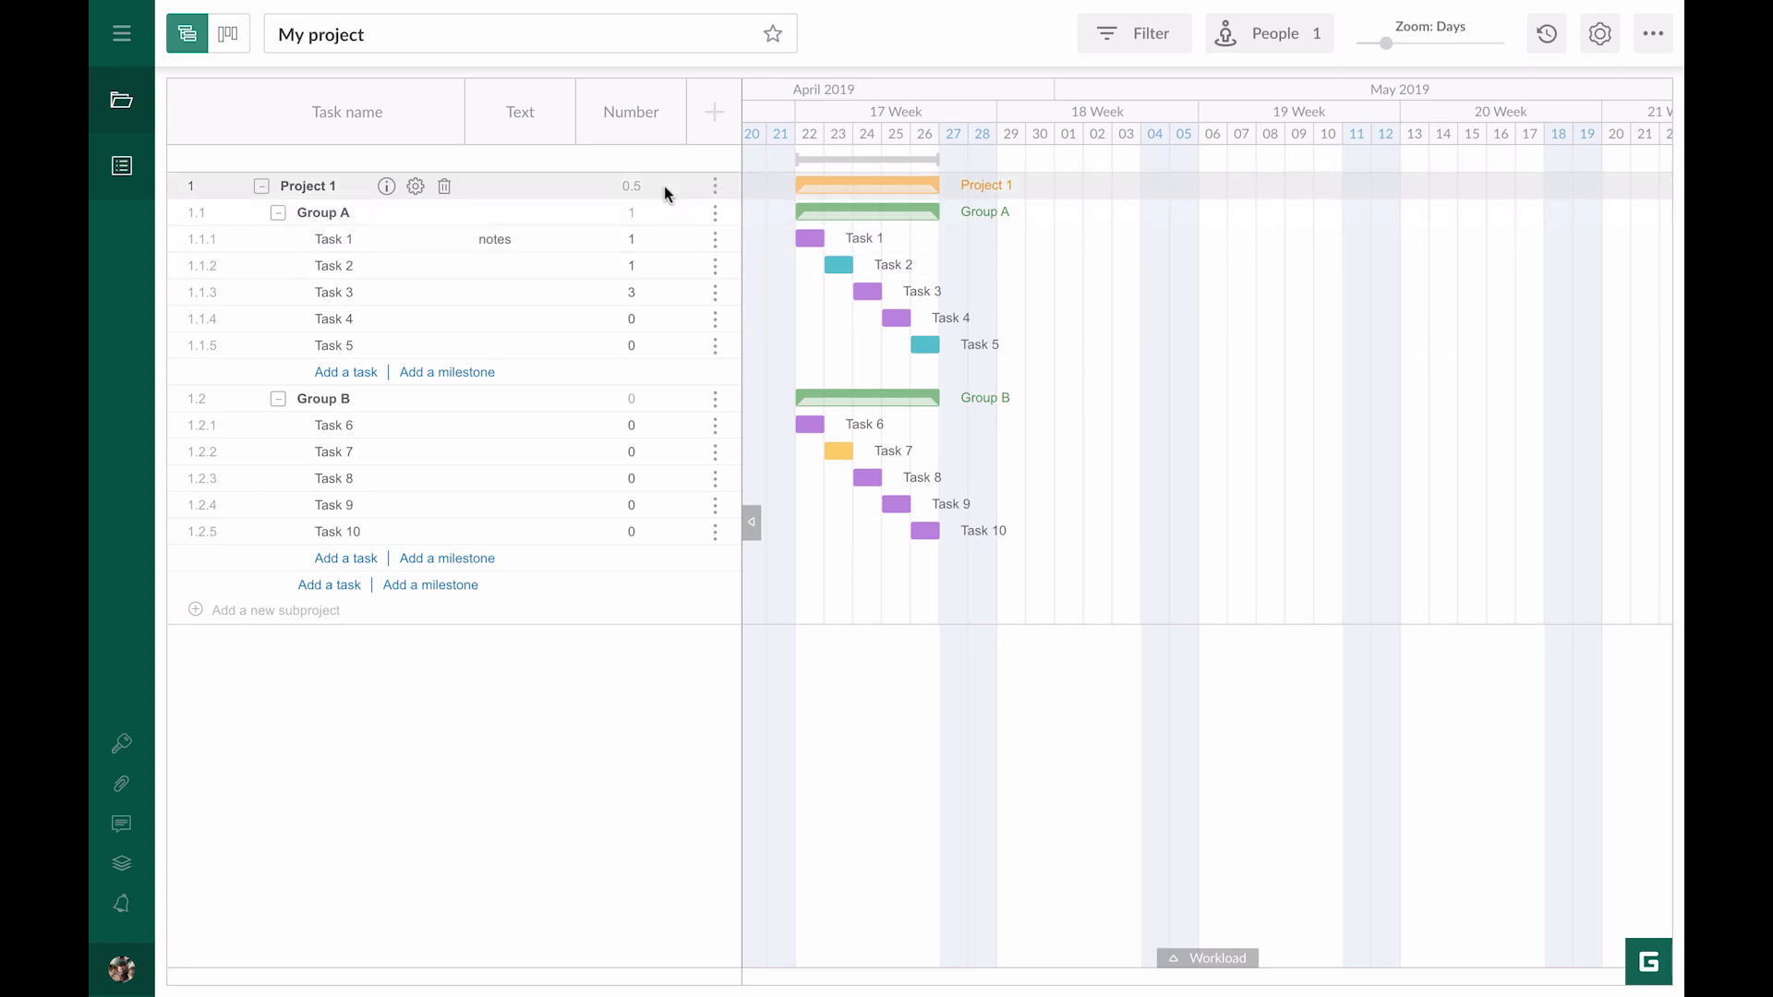
Step: Create a Date-type column titled 'Date'
{"action": "left_click", "coordinate": [717, 117]}
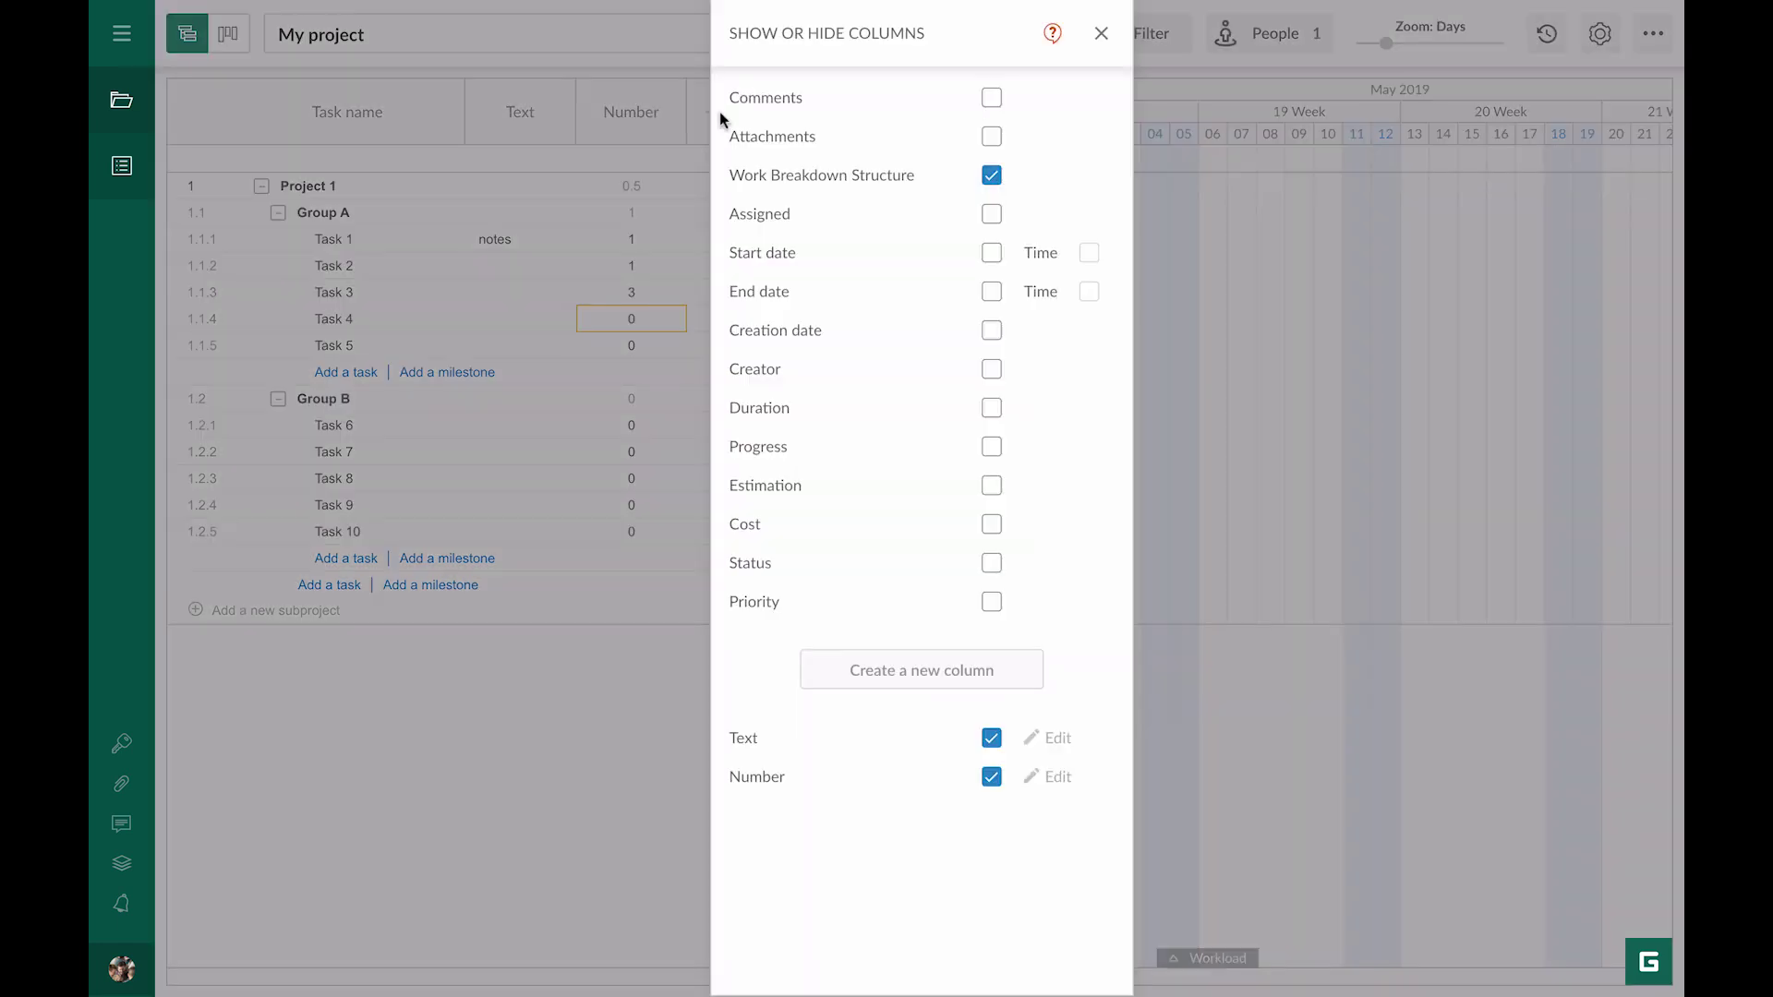
{"action": "left_click", "coordinate": [906, 668]}
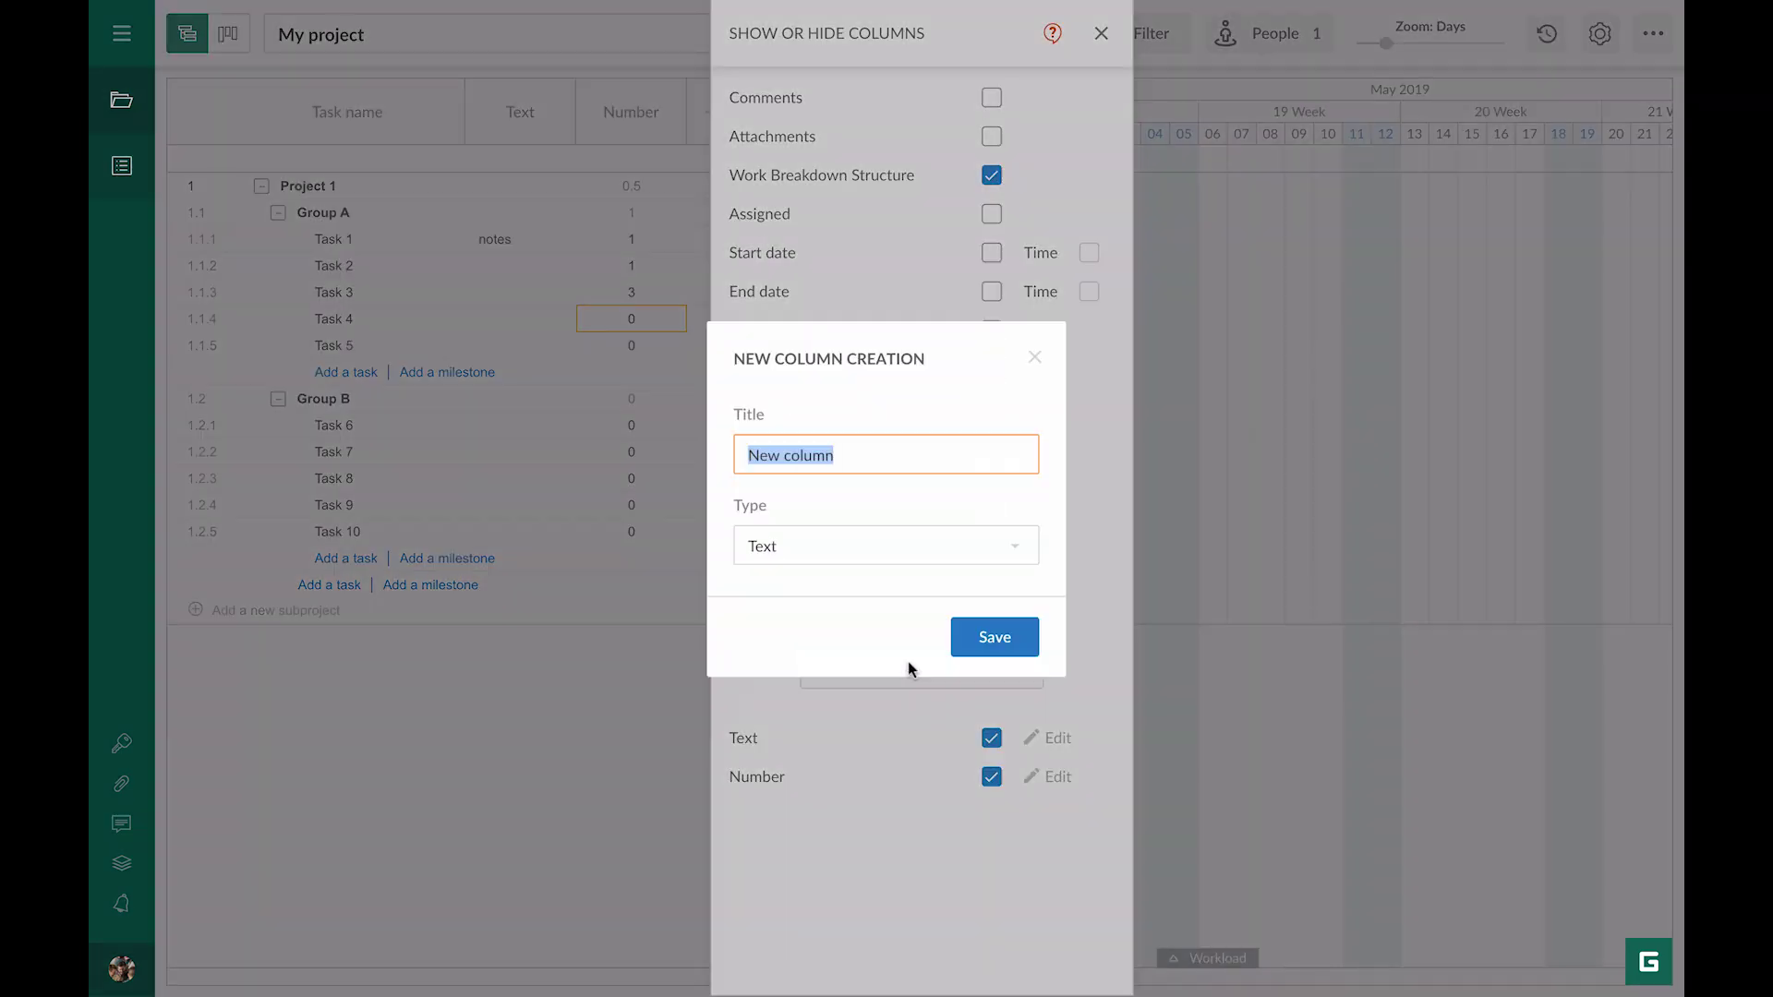
{"action": "left_click", "coordinate": [903, 553]}
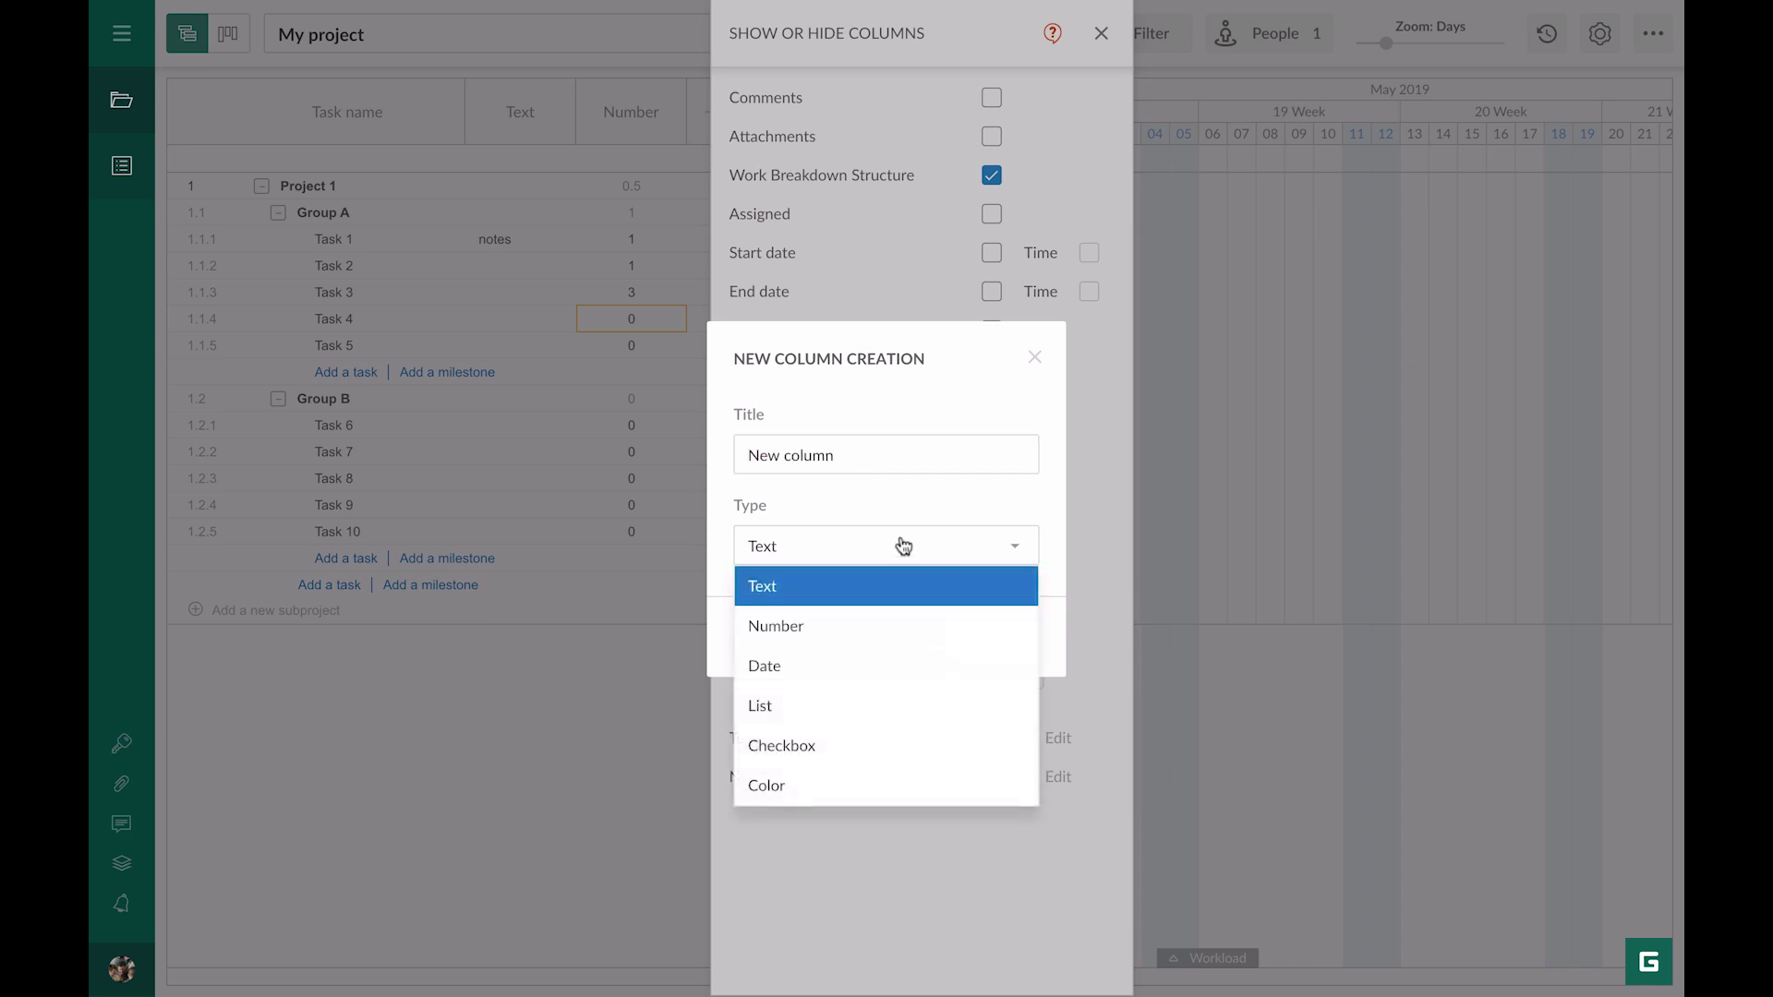
{"action": "left_click", "coordinate": [890, 663]}
{"action": "triple_click", "coordinate": [867, 456]}
{"action": "type", "text": "Date"}
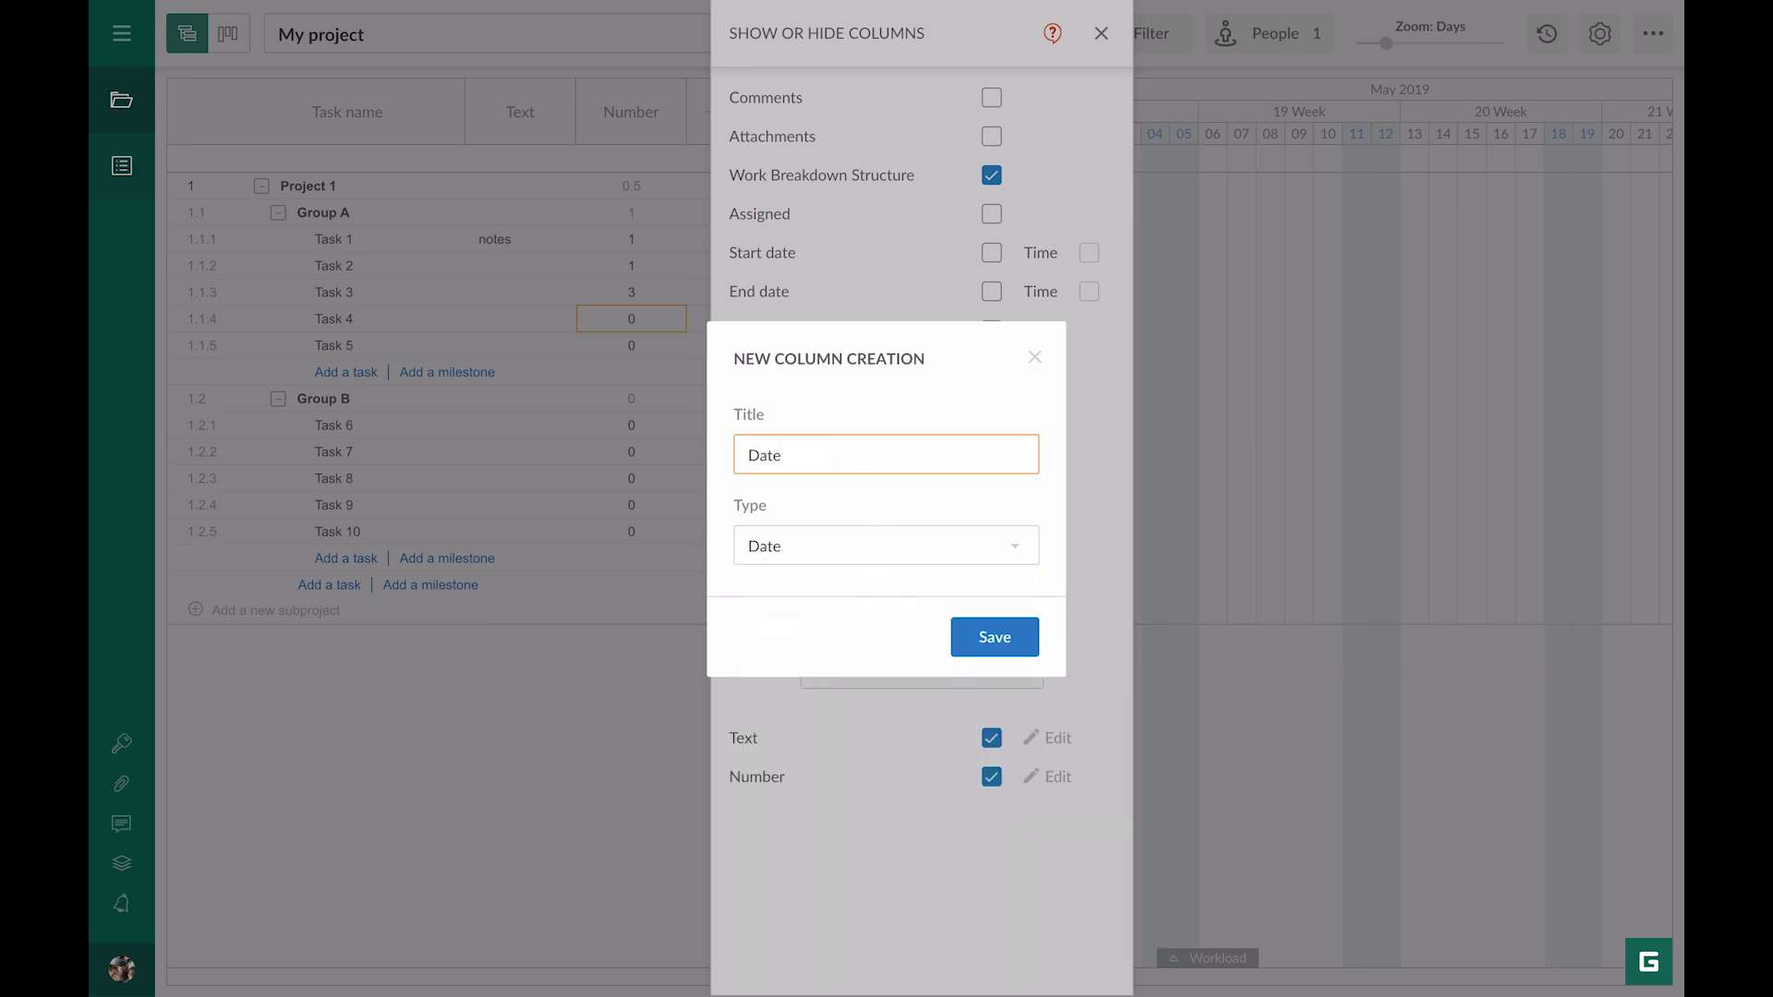
{"action": "left_click", "coordinate": [990, 633]}
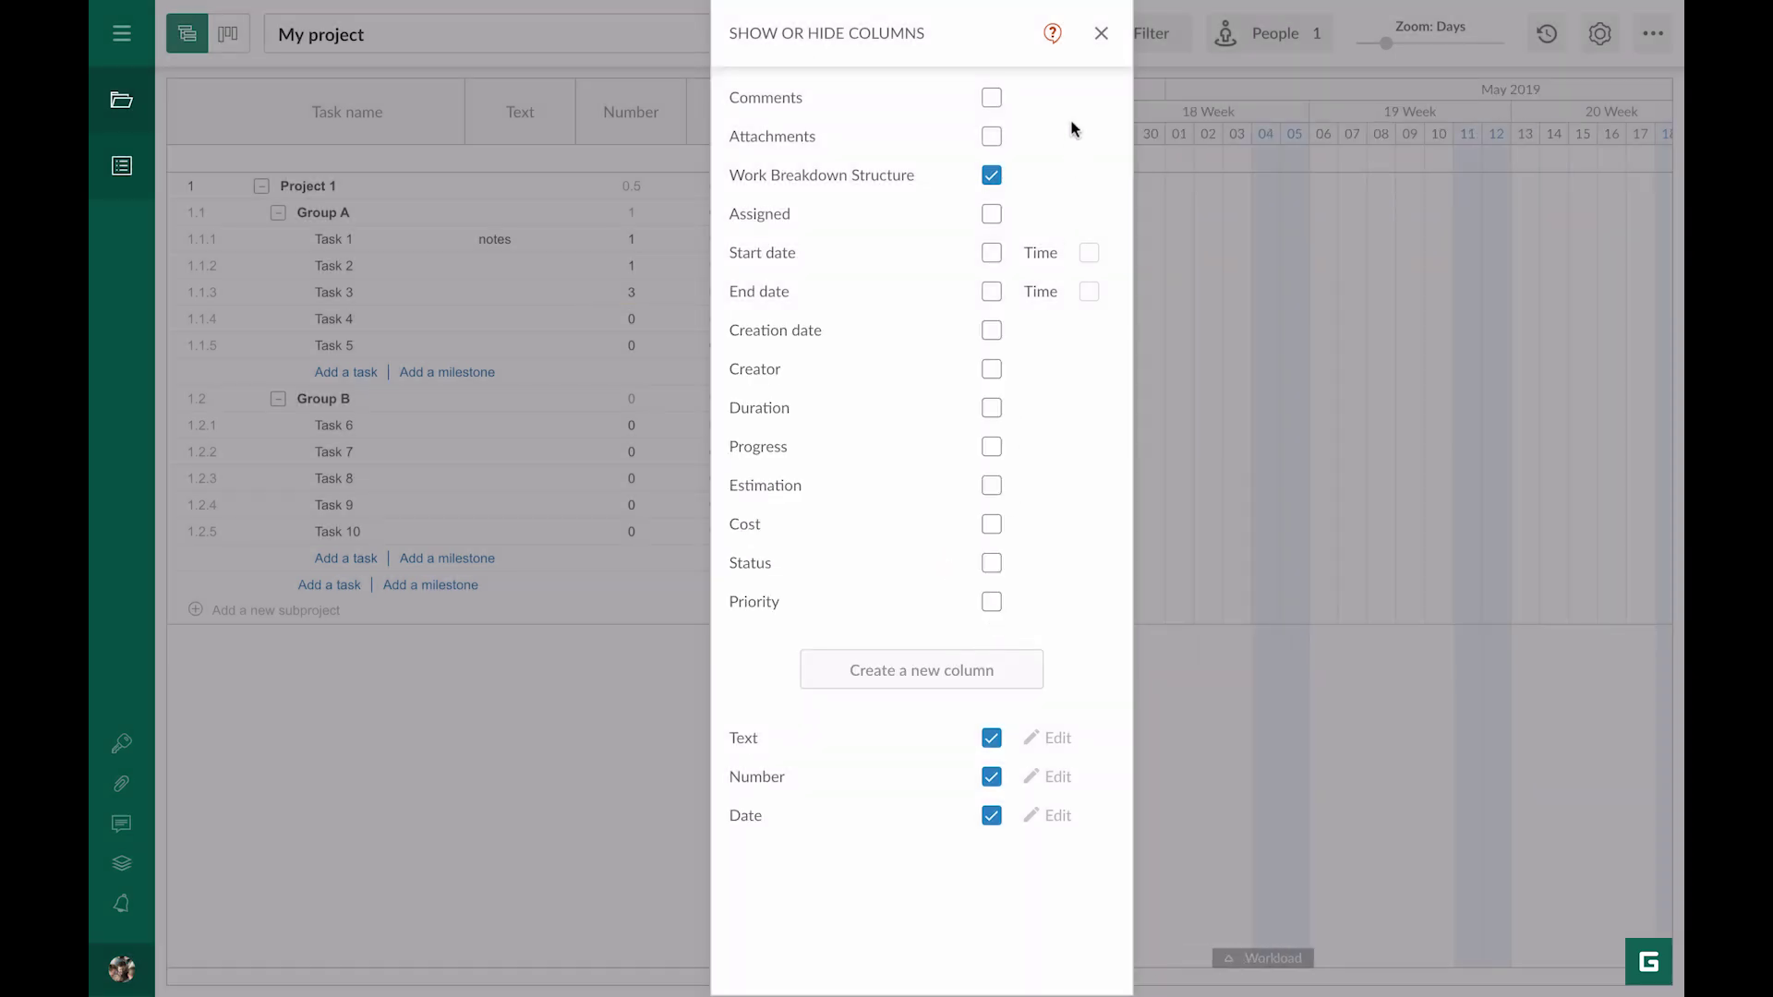
{"action": "left_click", "coordinate": [1101, 35]}
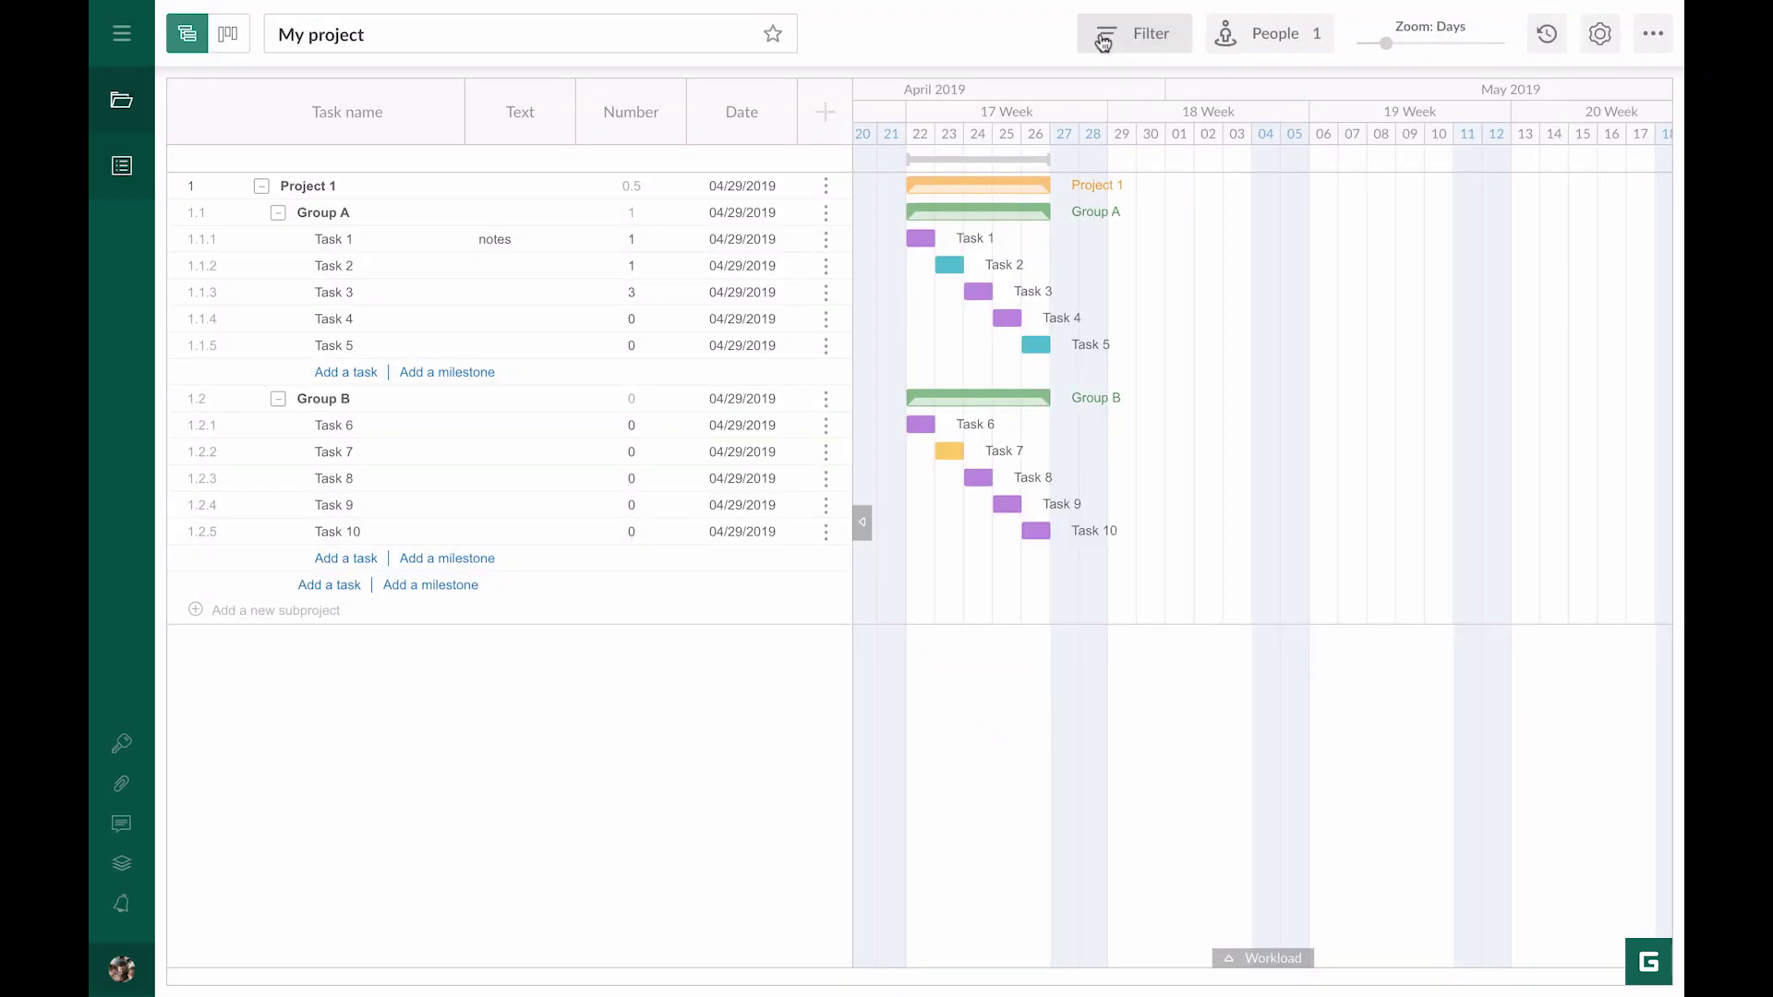
Step: Set Task 3's date to 04/30/2019
{"action": "left_click", "coordinate": [759, 292]}
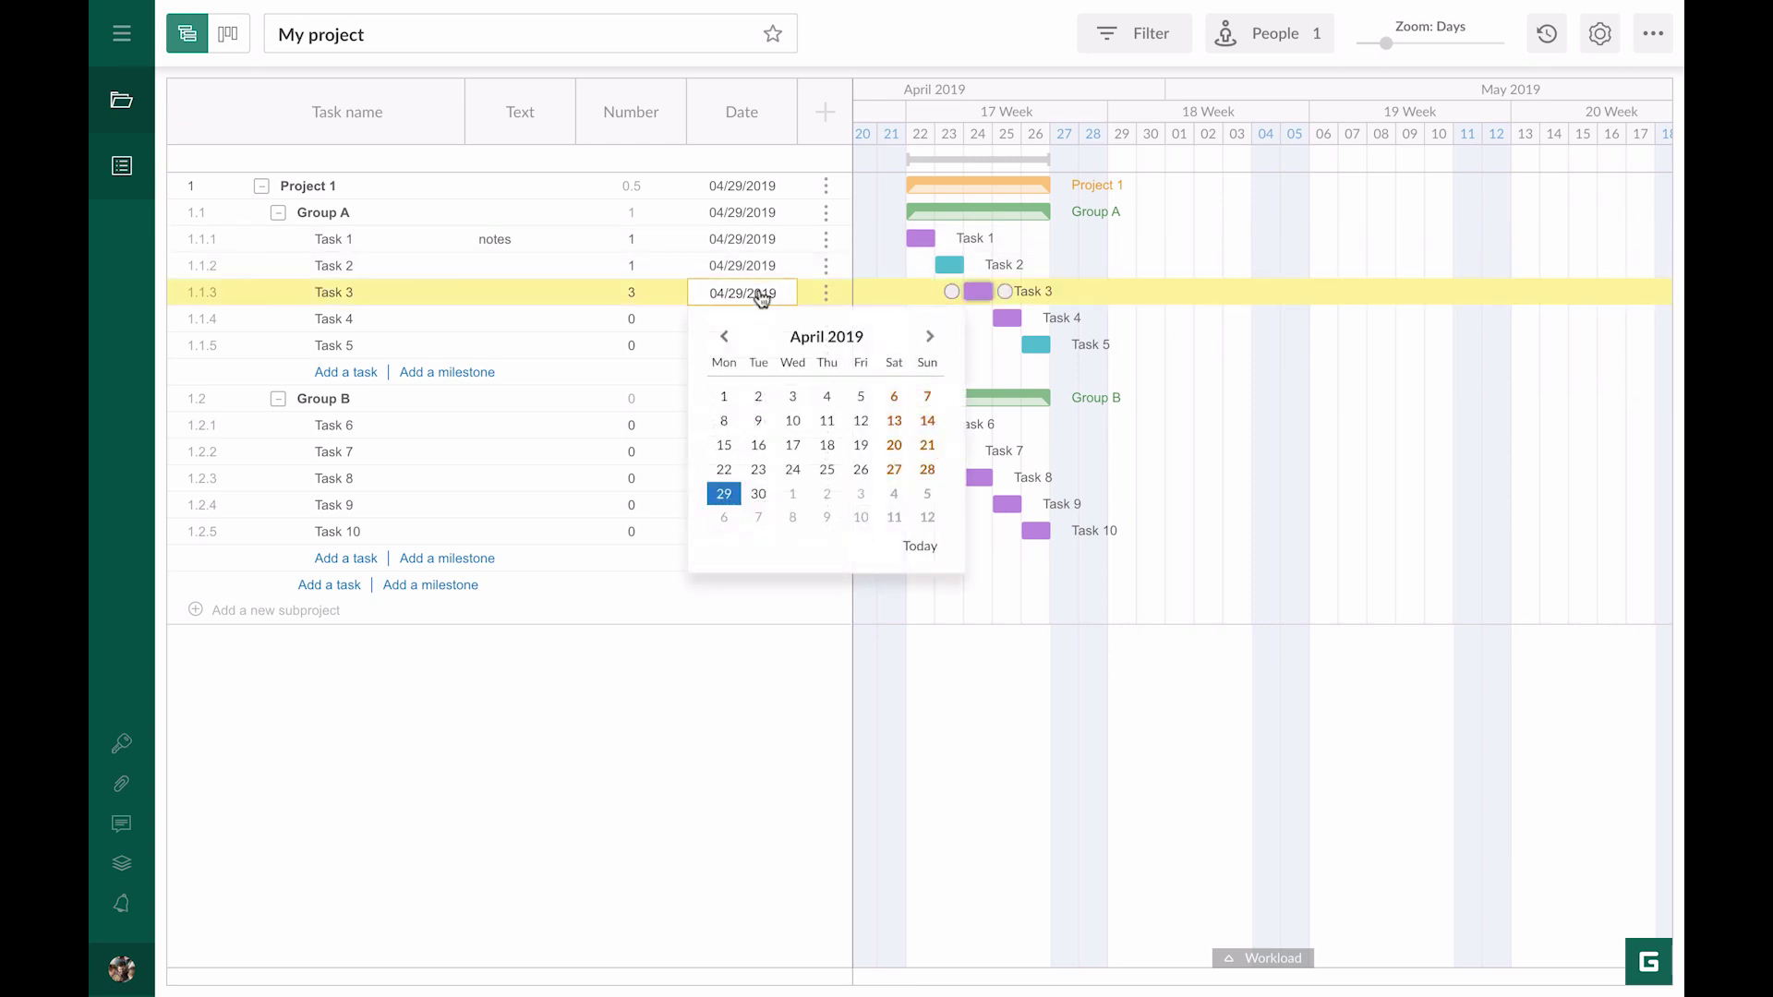
{"action": "left_click", "coordinate": [759, 493]}
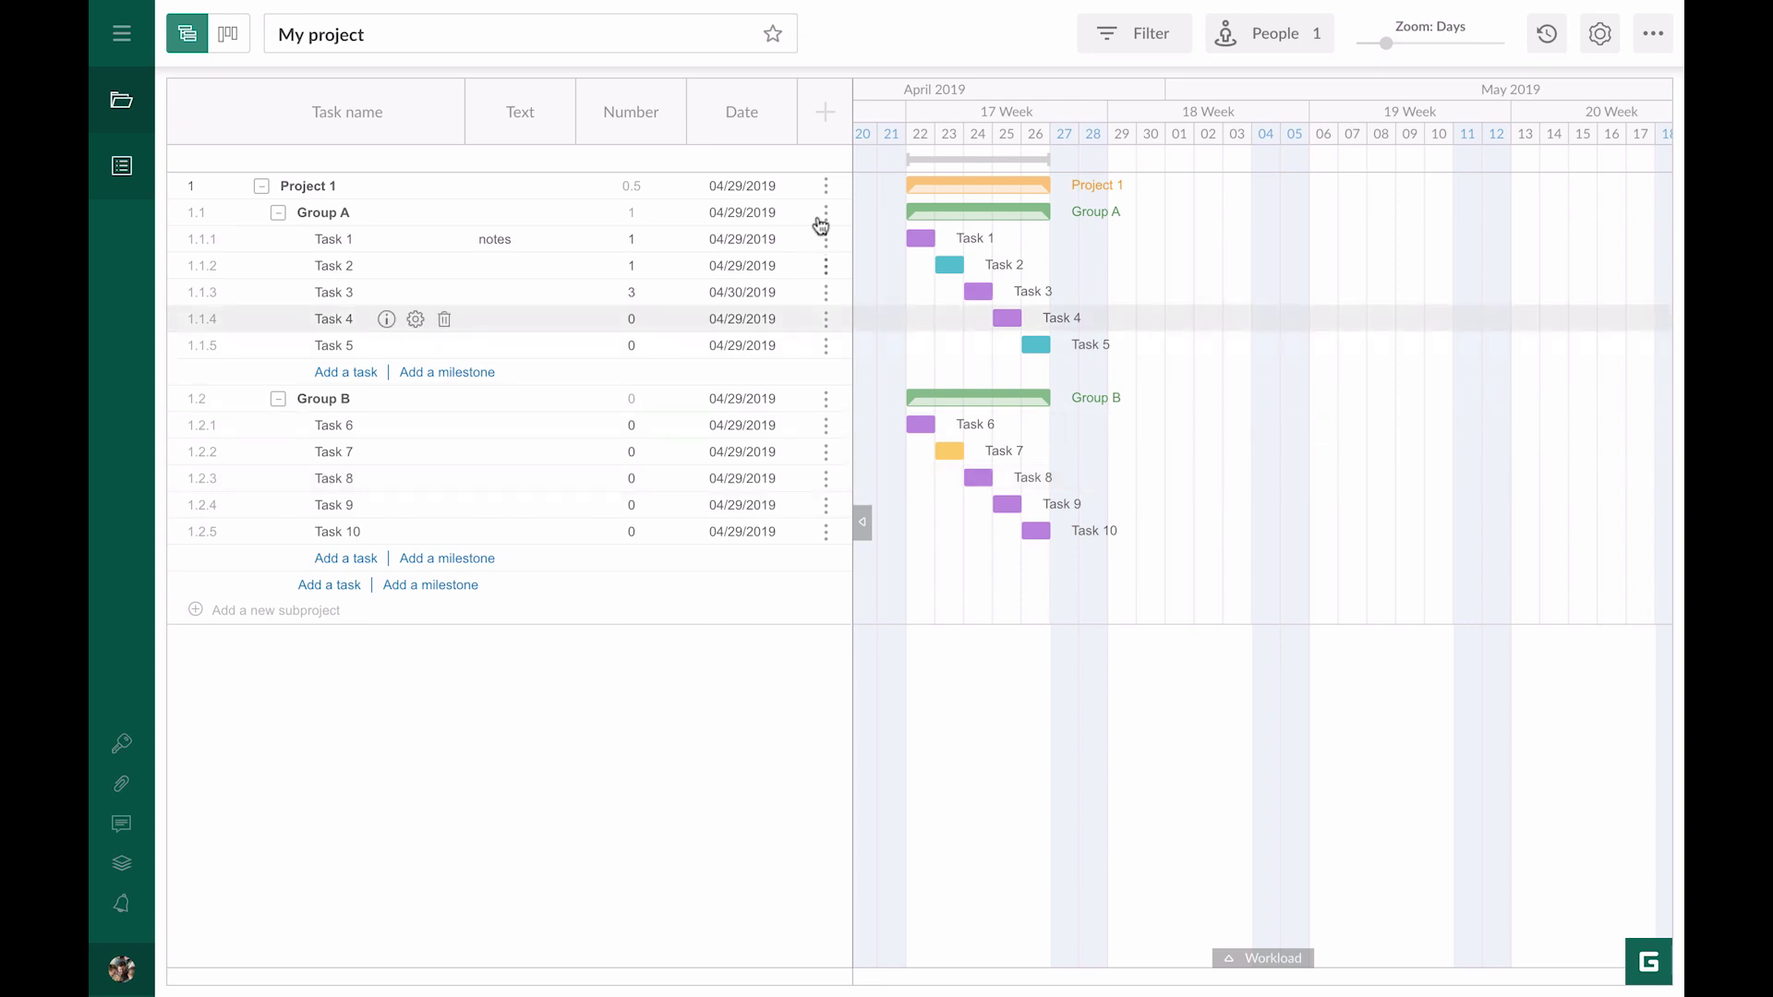
{"action": "left_click", "coordinate": [827, 118]}
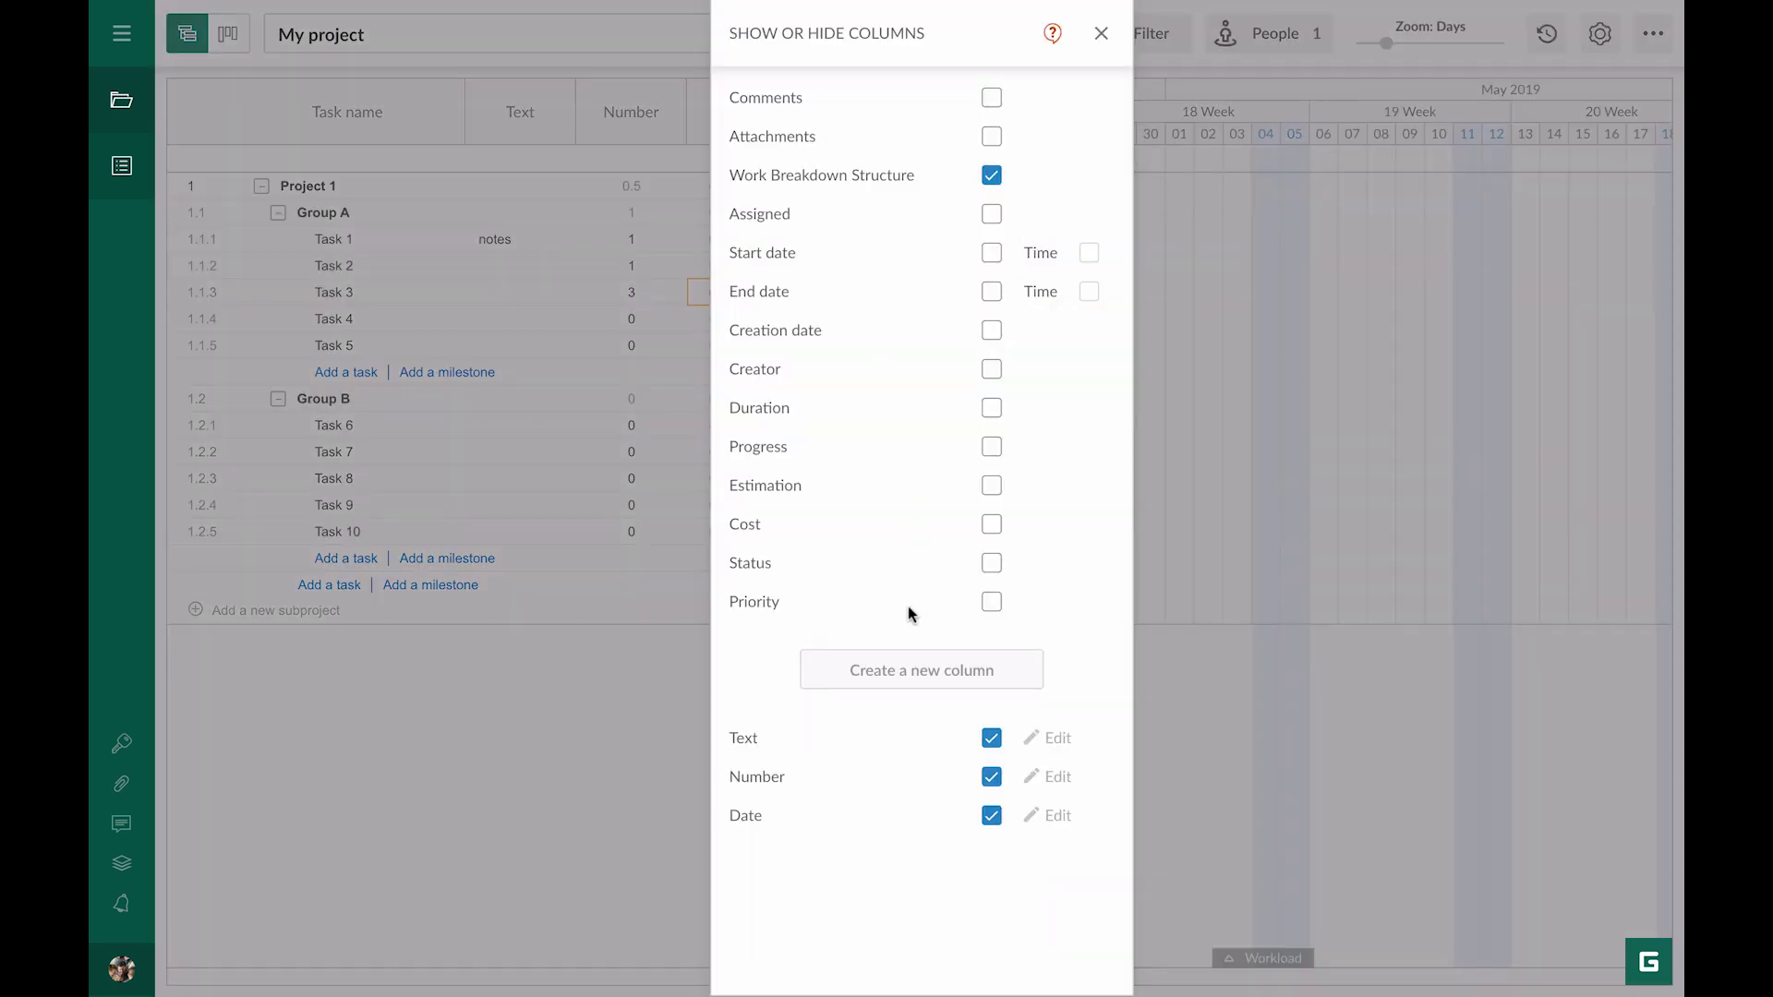
Step: Create a List-type column titled 'List' with first option 1
{"action": "left_click", "coordinate": [908, 667]}
{"action": "left_click", "coordinate": [908, 559]}
{"action": "left_click", "coordinate": [902, 704]}
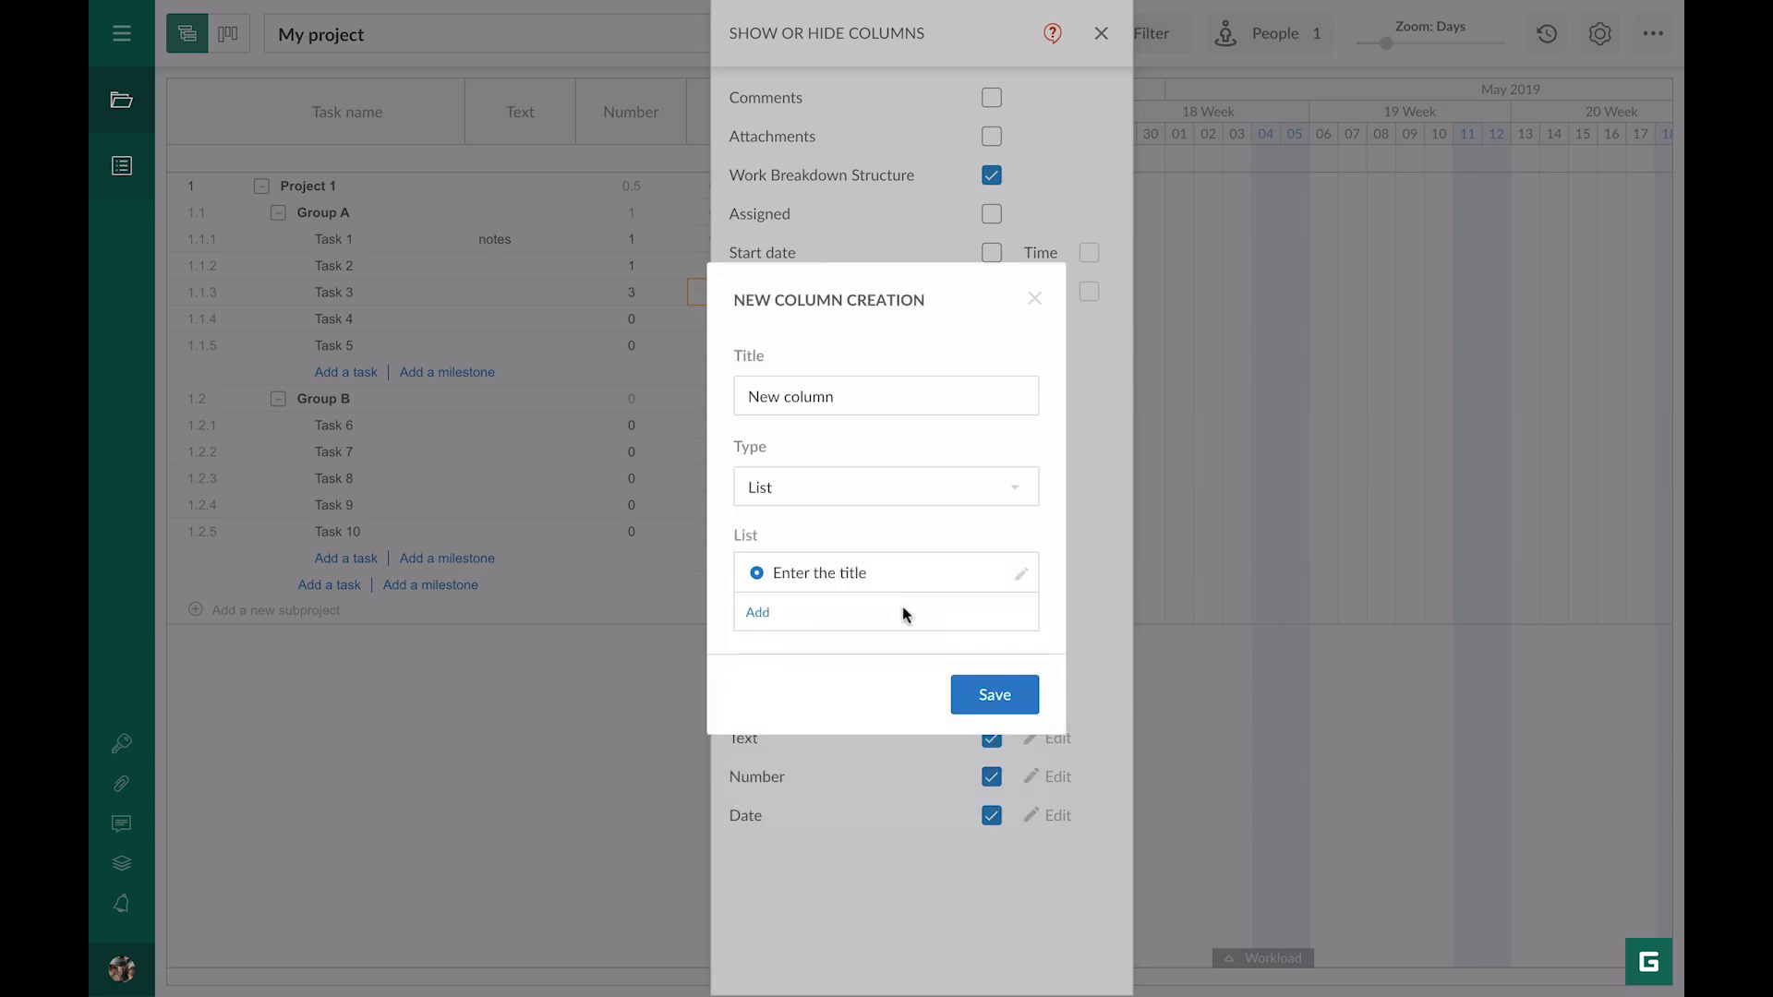
{"action": "left_click", "coordinate": [902, 395]}
{"action": "type", "text": "List"}
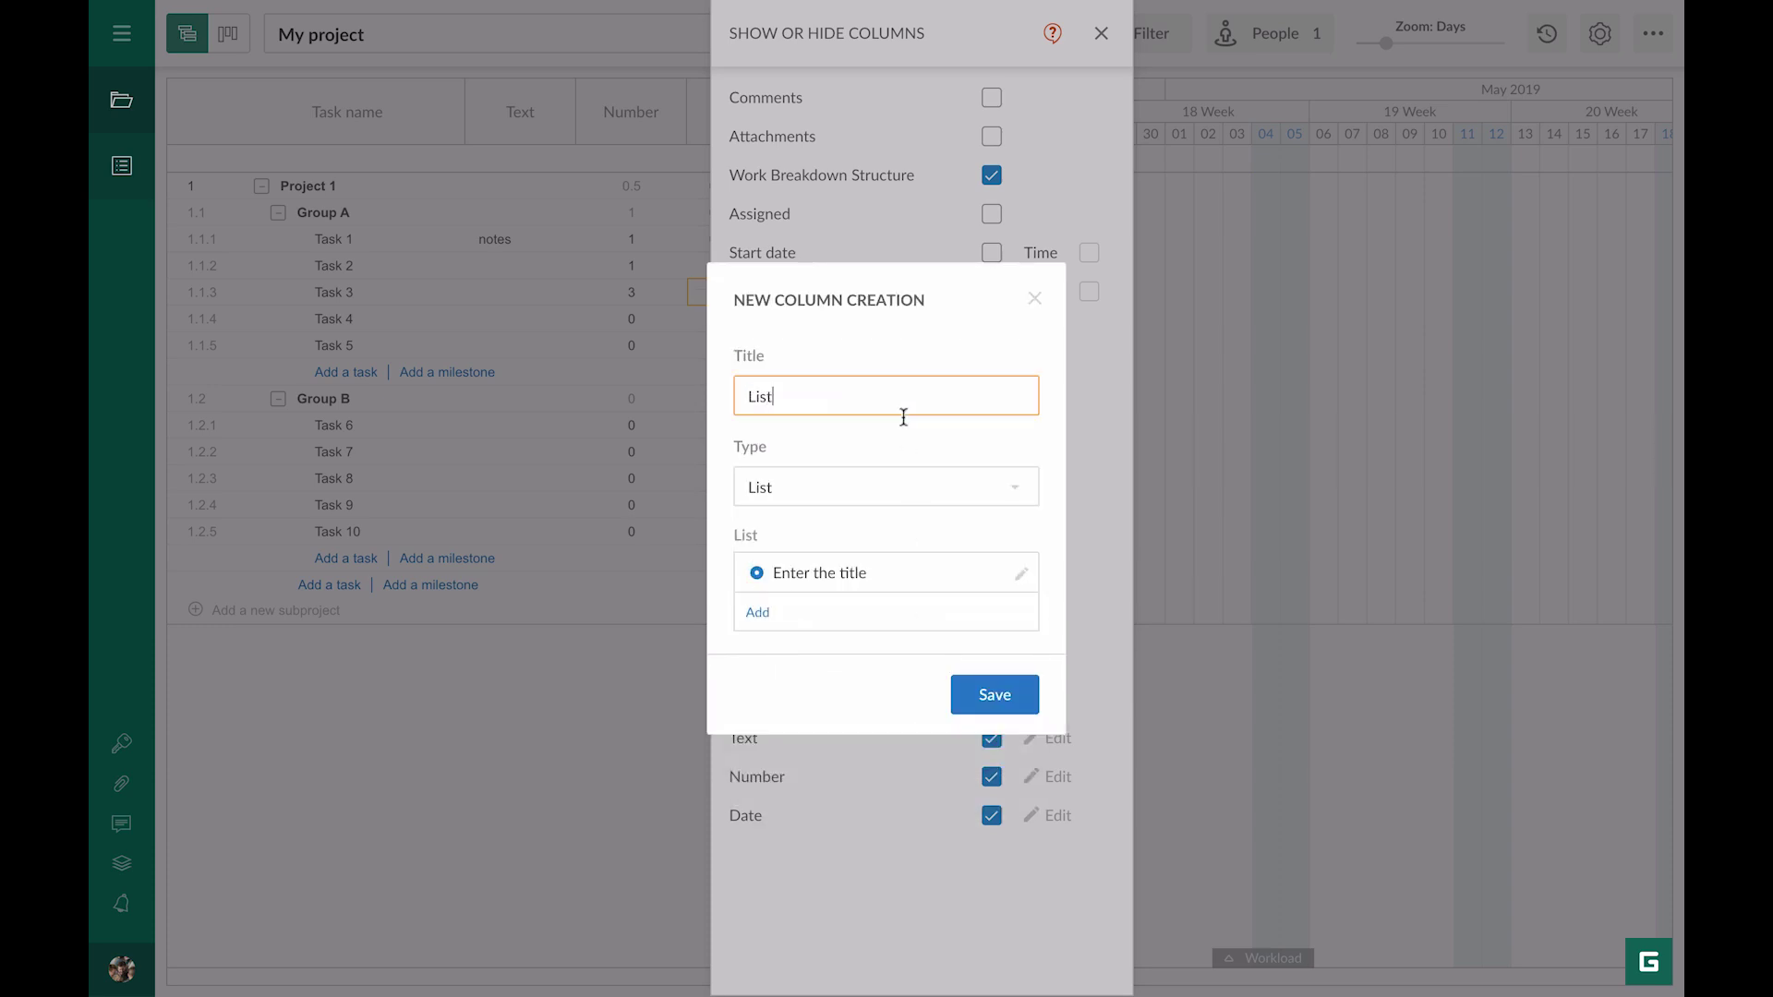
{"action": "left_click", "coordinate": [1010, 578]}
{"action": "type", "text": "1"}
{"action": "key", "text": "Return"}
Step: Add list options 2 and 3
{"action": "left_click", "coordinate": [759, 613]}
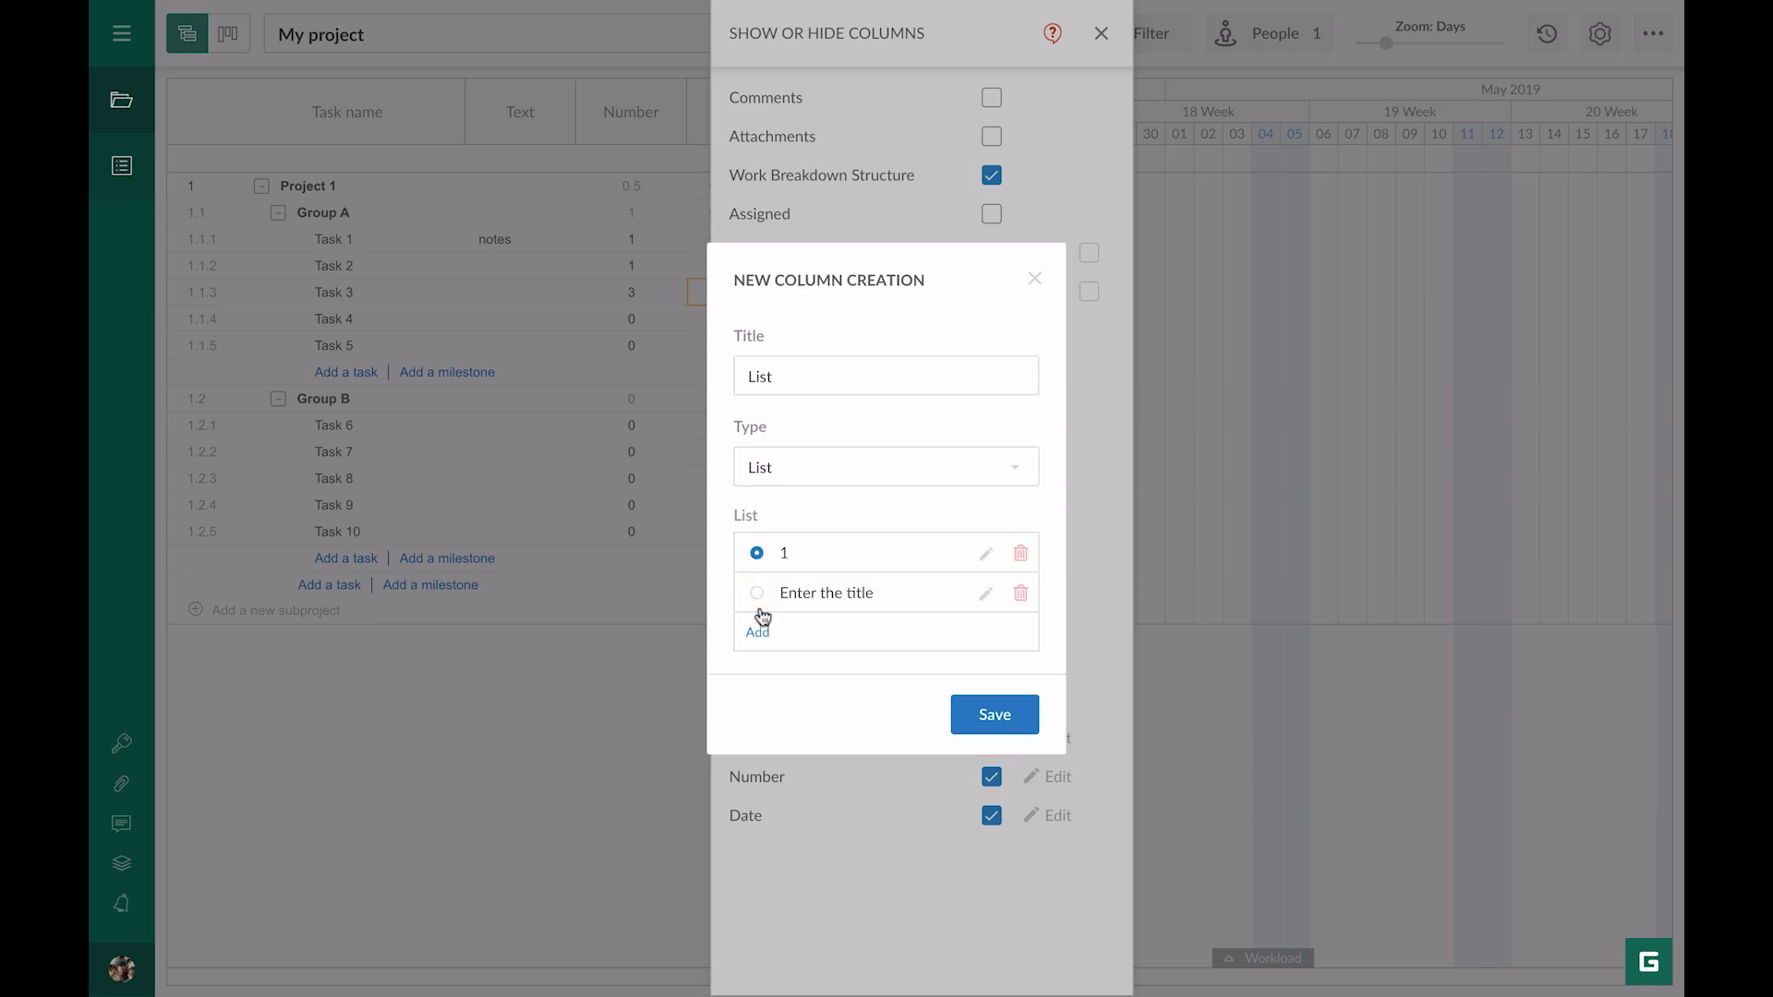
{"action": "left_click", "coordinate": [985, 592]}
{"action": "type", "text": "2"}
{"action": "key", "text": "Return"}
{"action": "left_click", "coordinate": [755, 632]}
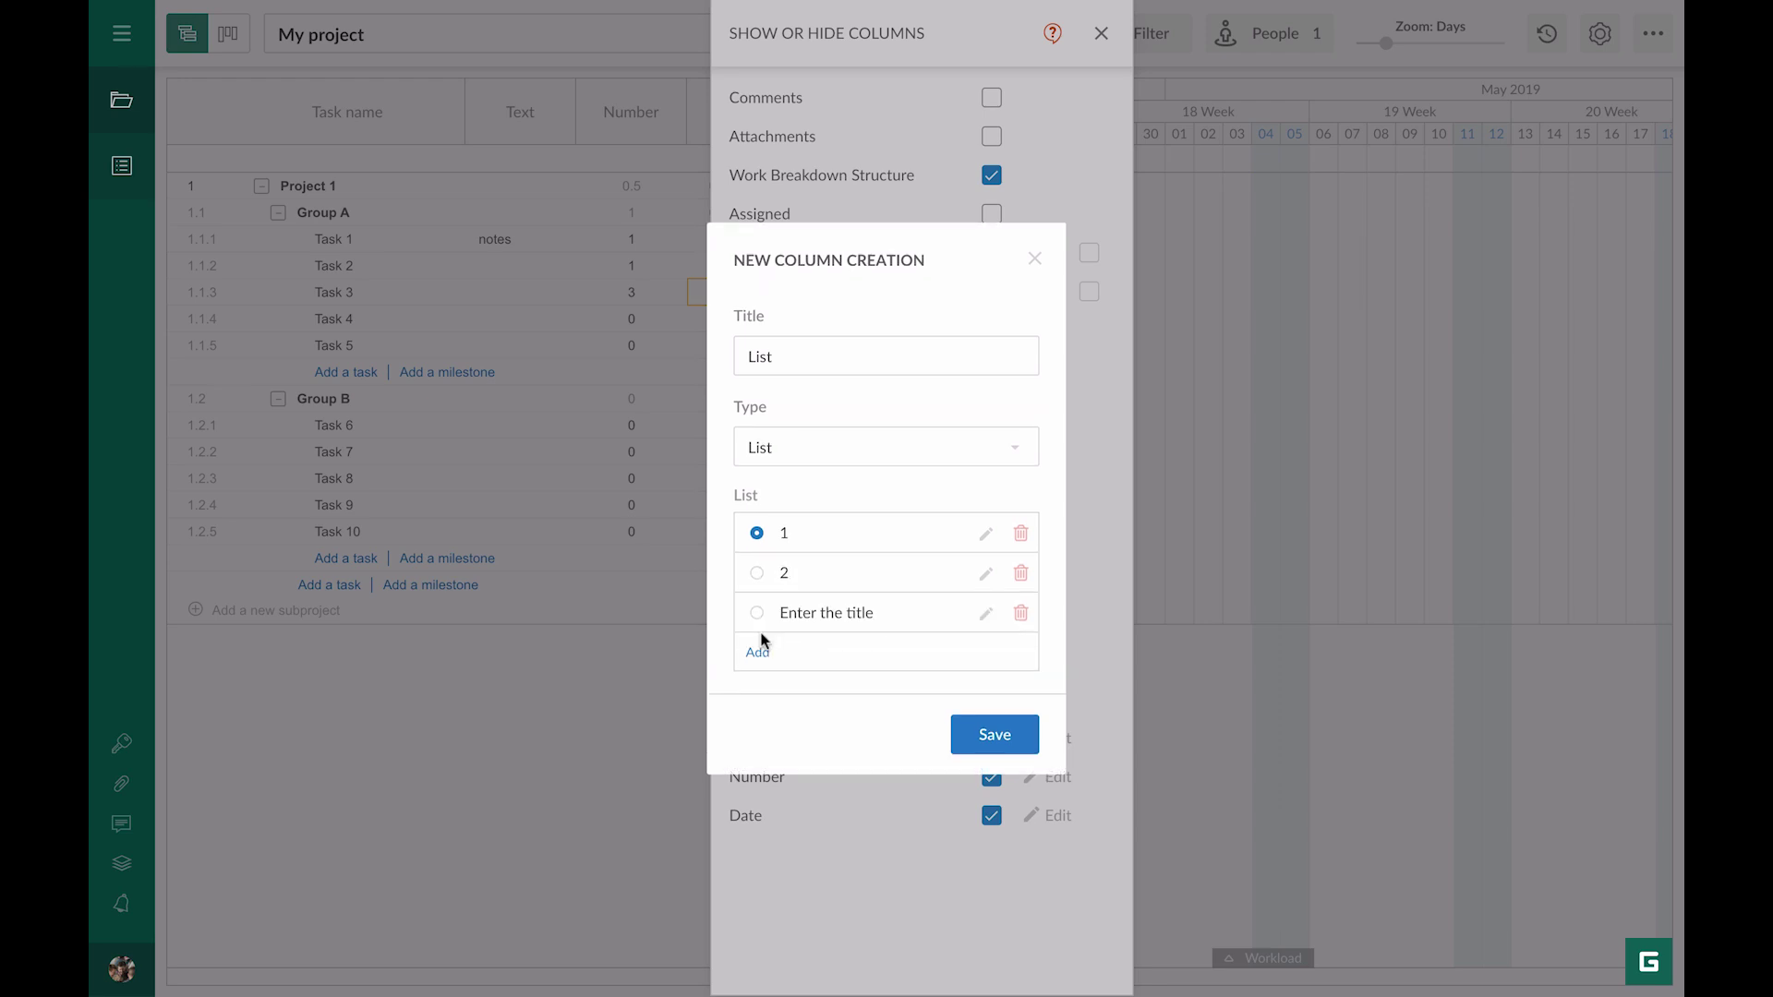
{"action": "left_click", "coordinate": [983, 614]}
{"action": "type", "text": "3"}
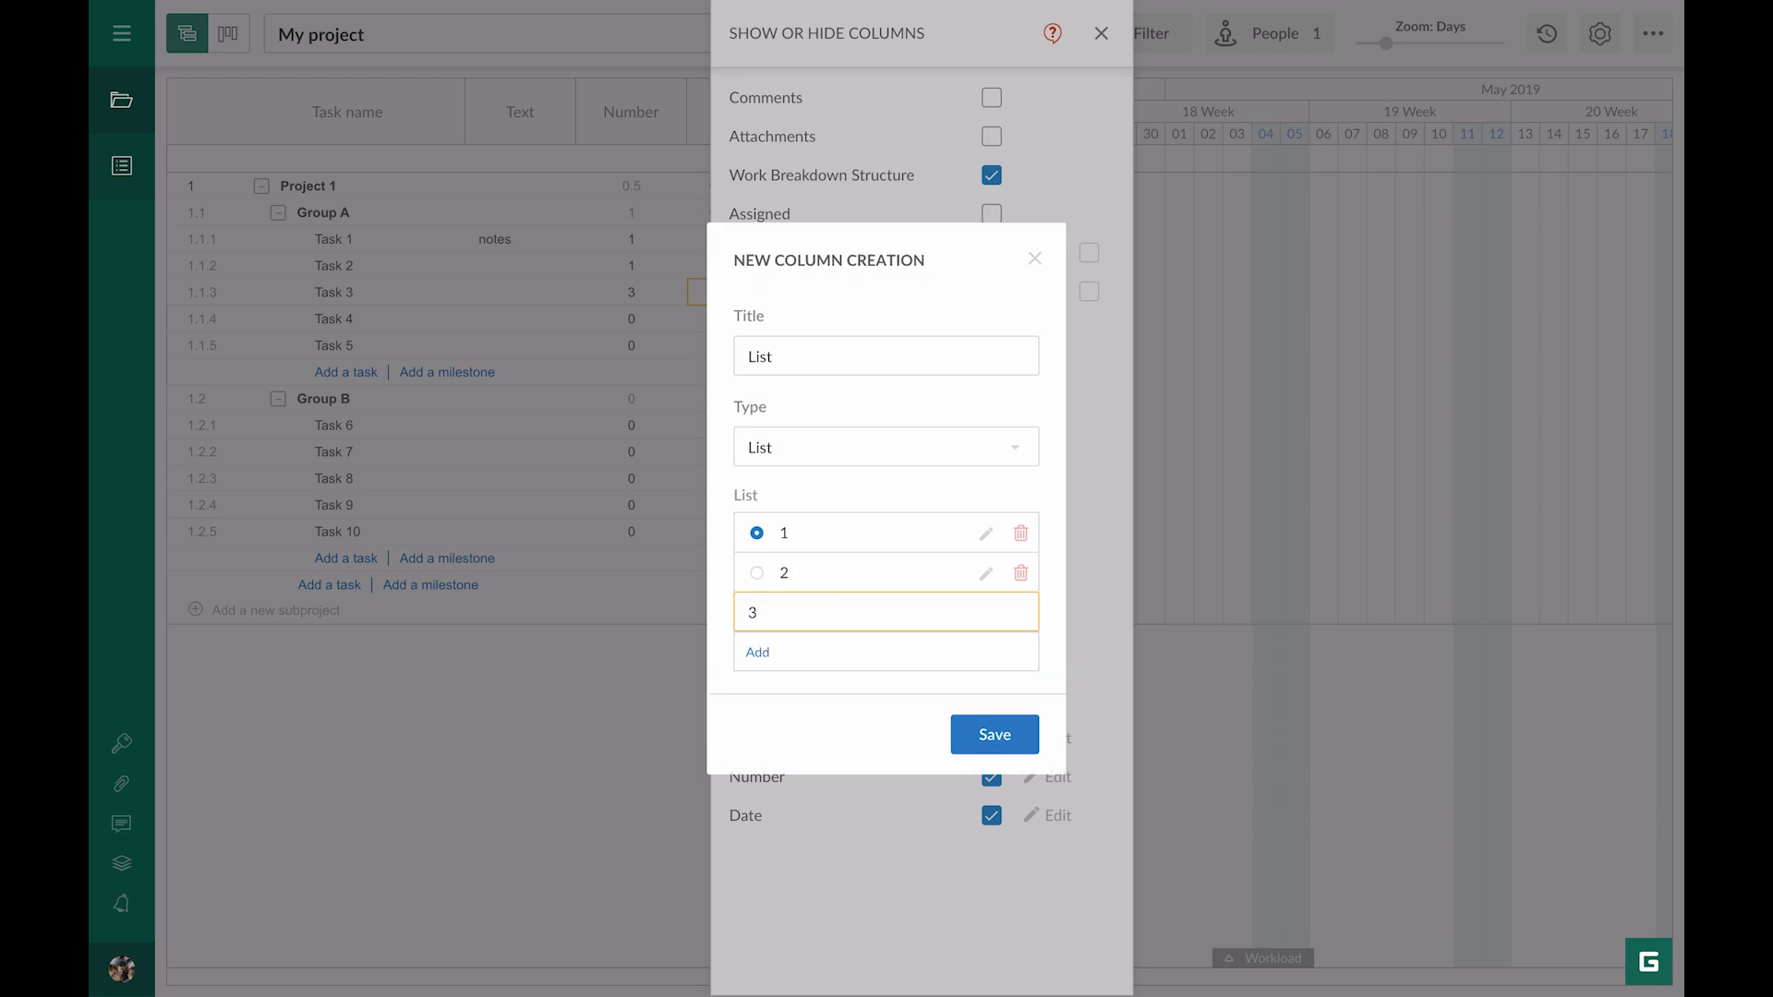
{"action": "key", "text": "Return"}
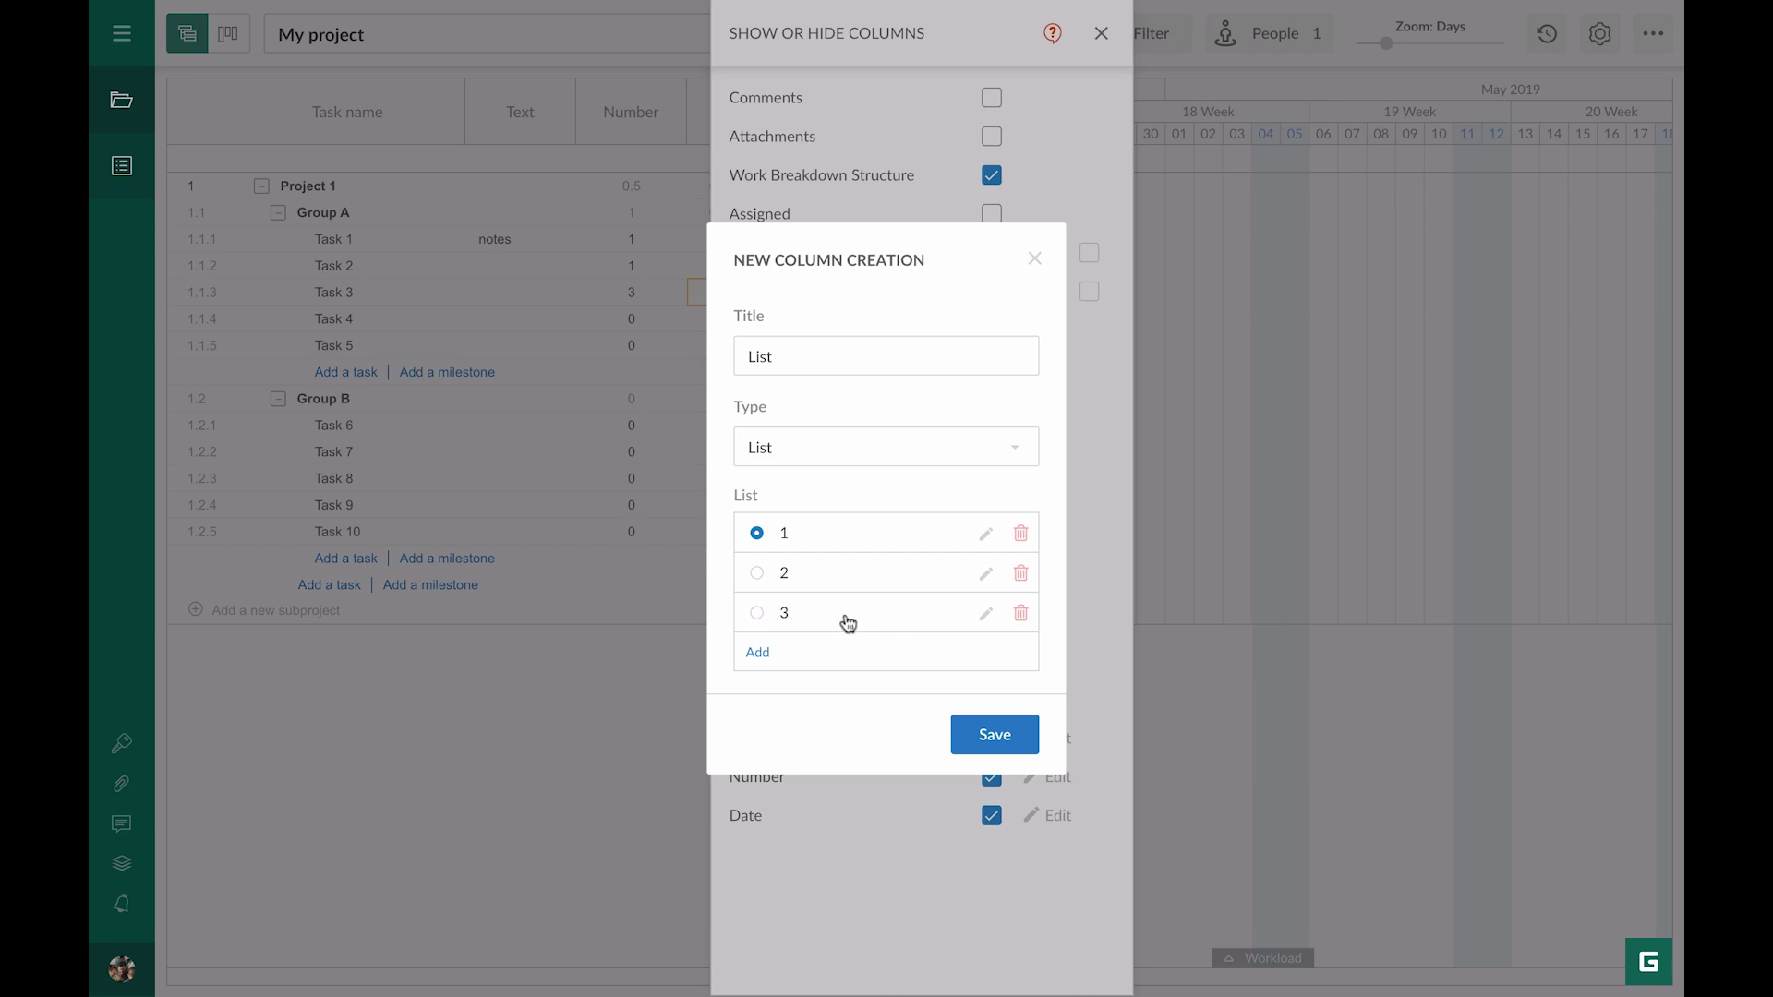
Step: Move option 3 to the top as default, save the column, and set Task 2 to 1
{"action": "left_click_drag", "start_coordinate": [839, 621], "coordinate": [825, 535]}
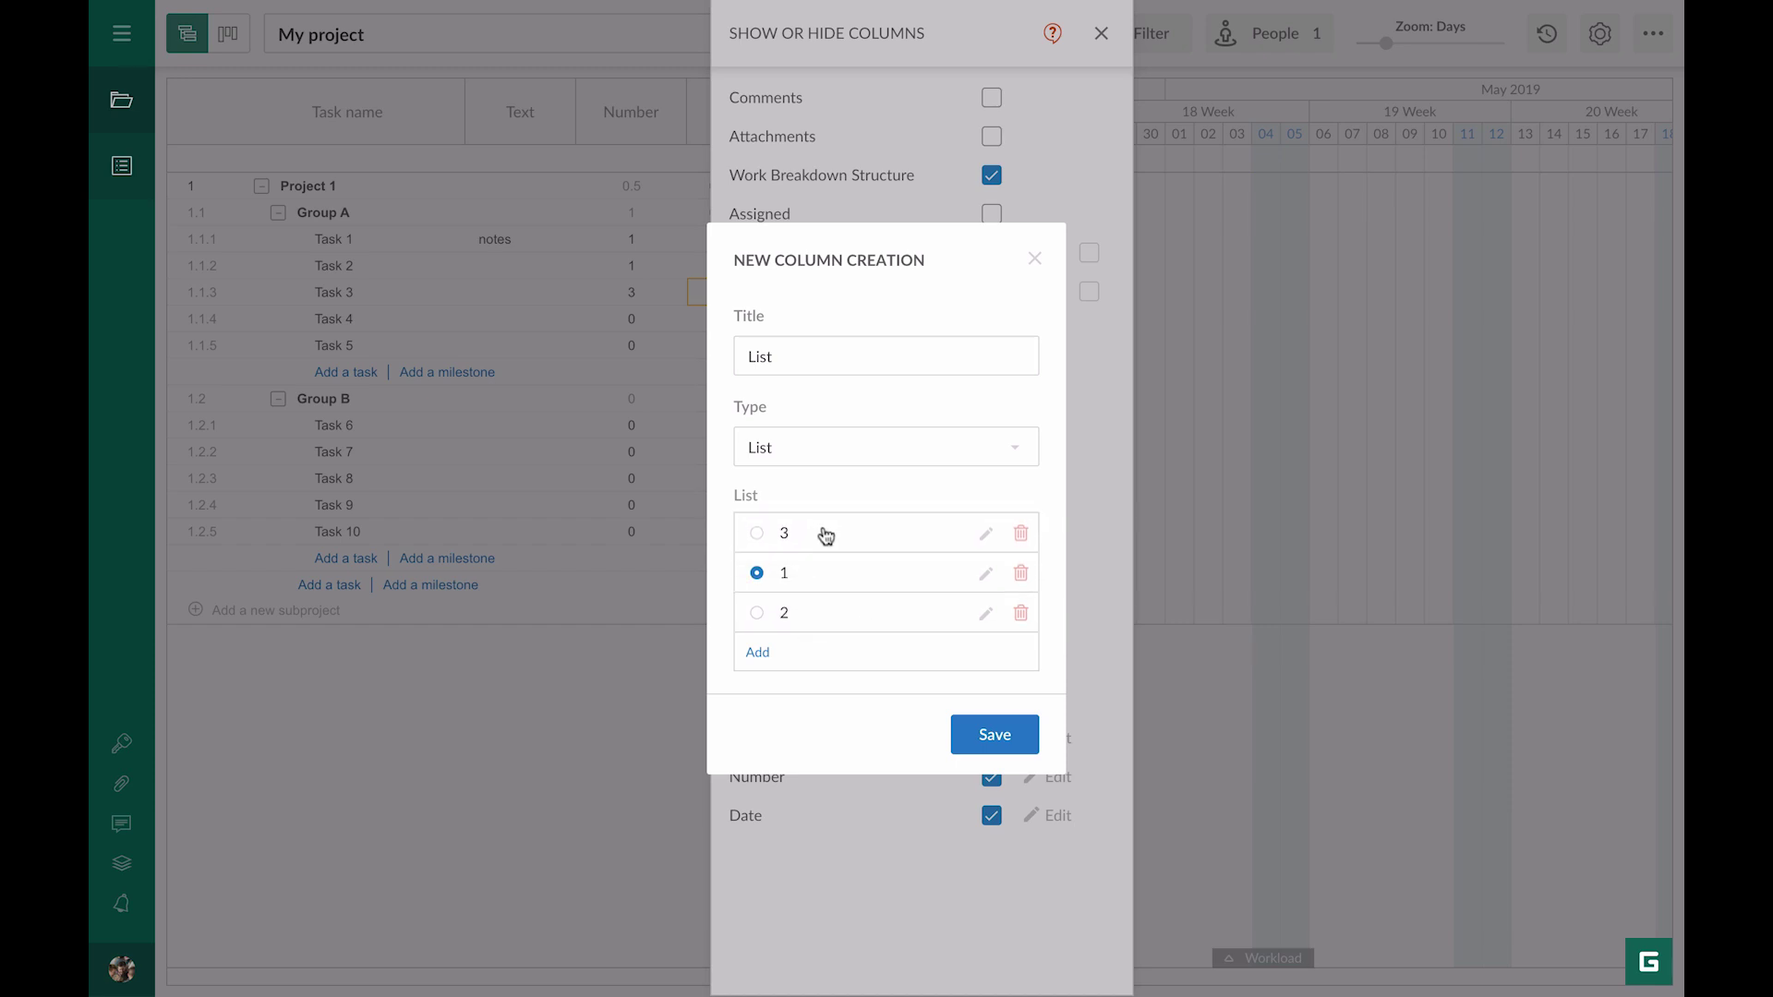
{"action": "left_click", "coordinate": [757, 534]}
{"action": "left_click", "coordinate": [1020, 573]}
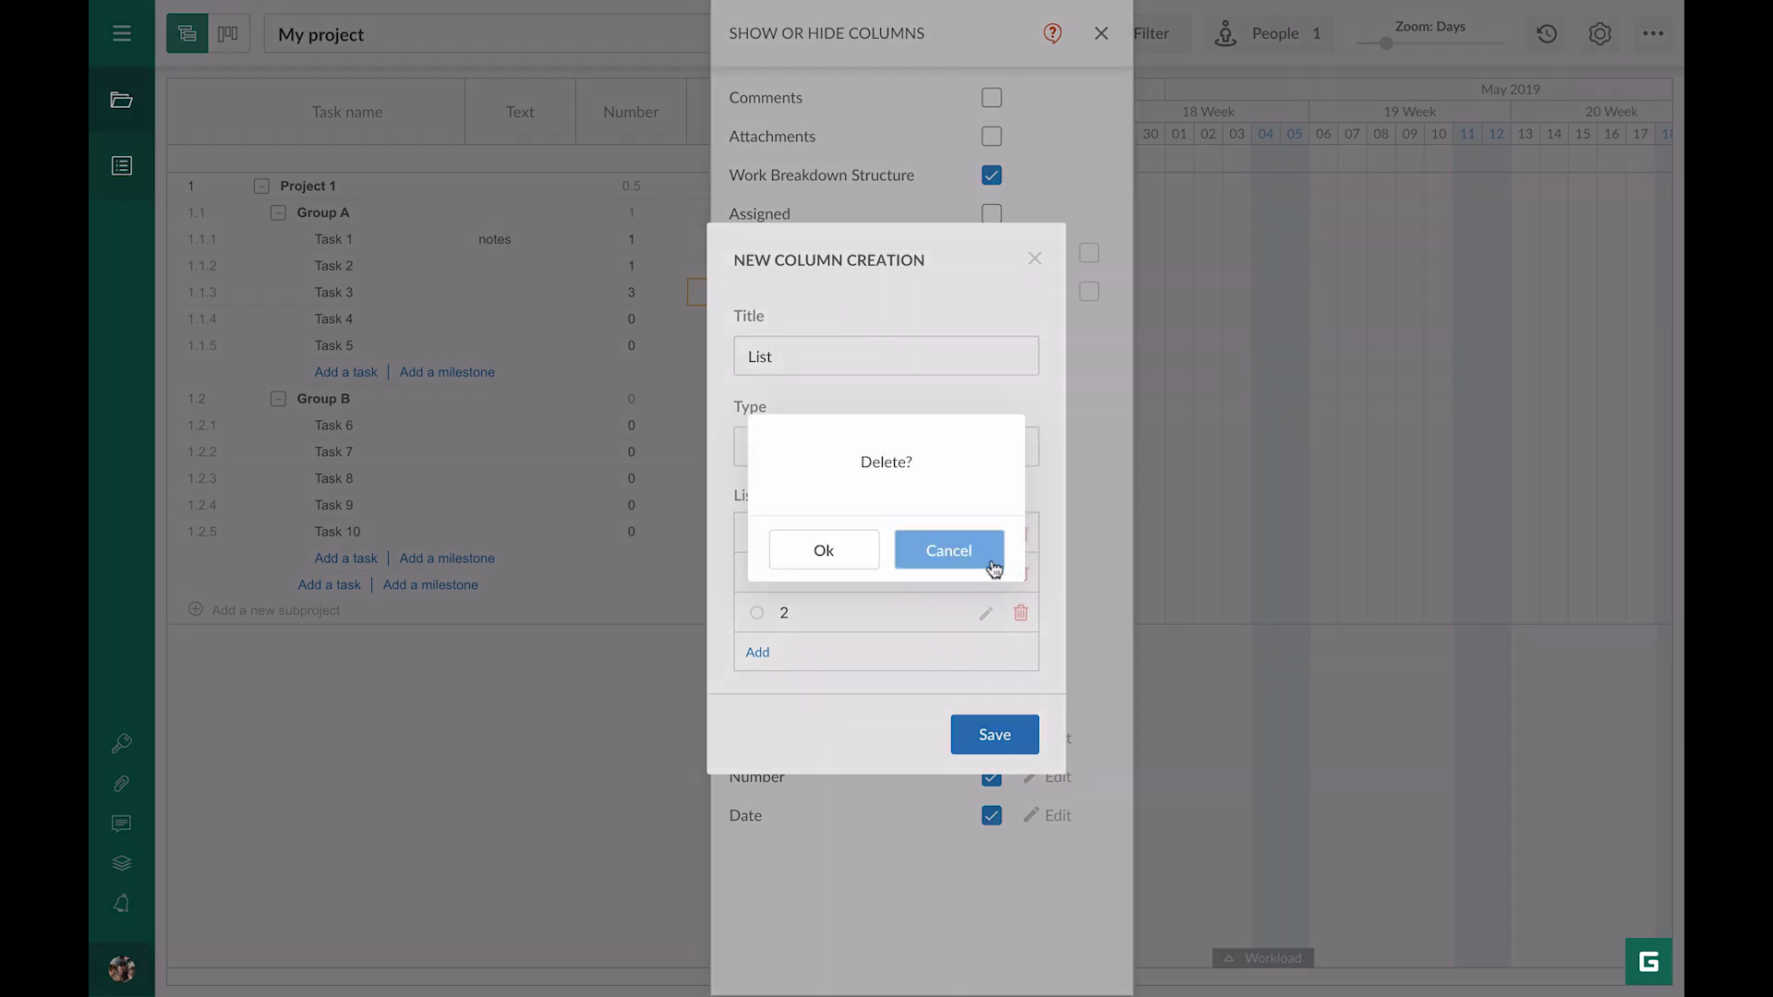
{"action": "left_click", "coordinate": [987, 562]}
{"action": "left_click", "coordinate": [994, 734]}
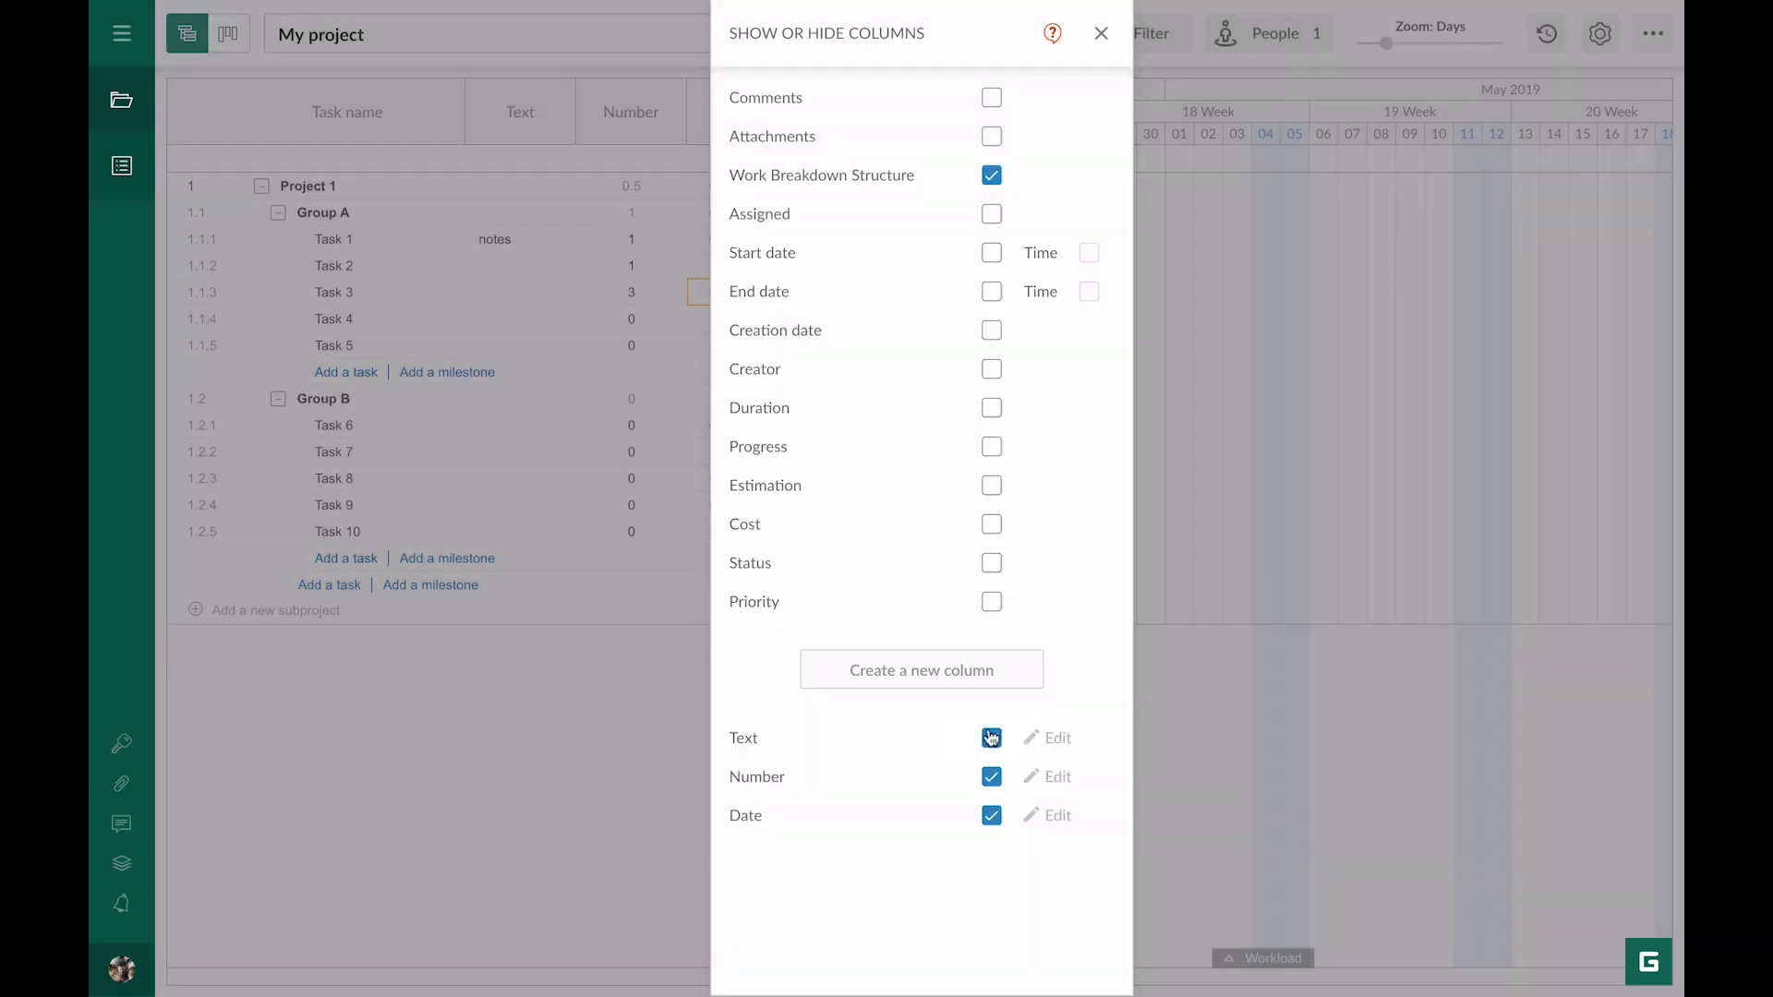
{"action": "left_click", "coordinate": [1101, 33]}
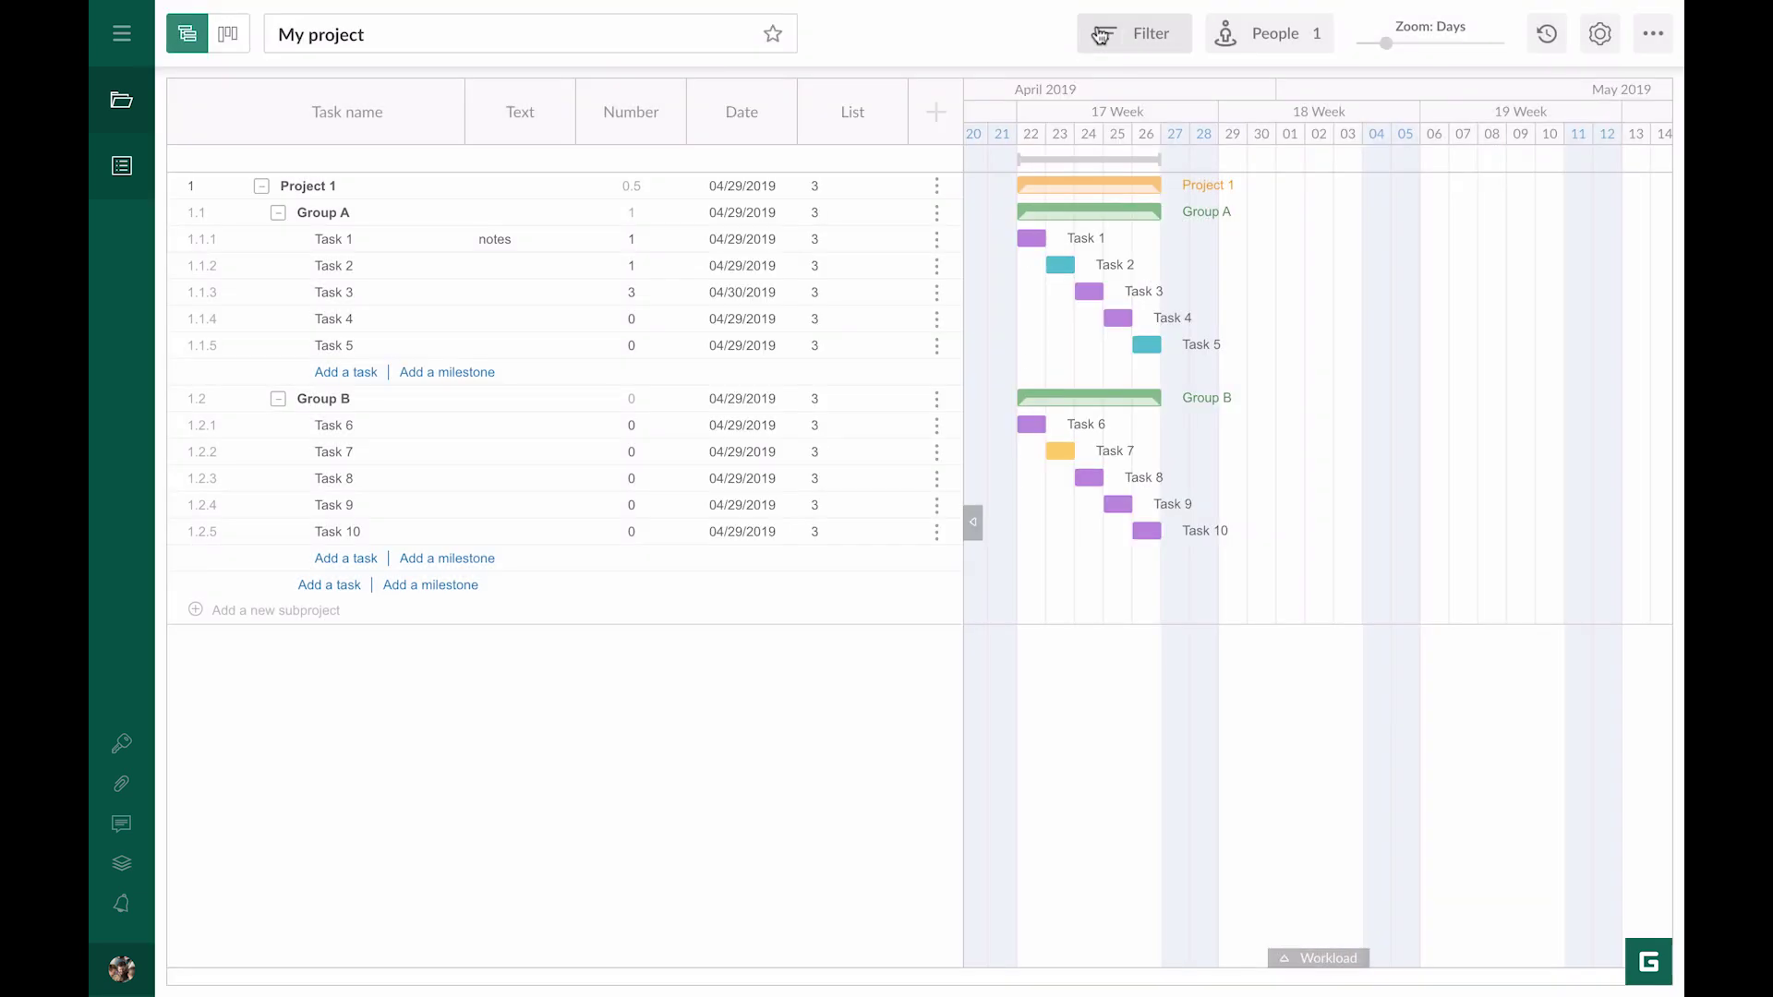
{"action": "left_click", "coordinate": [847, 266]}
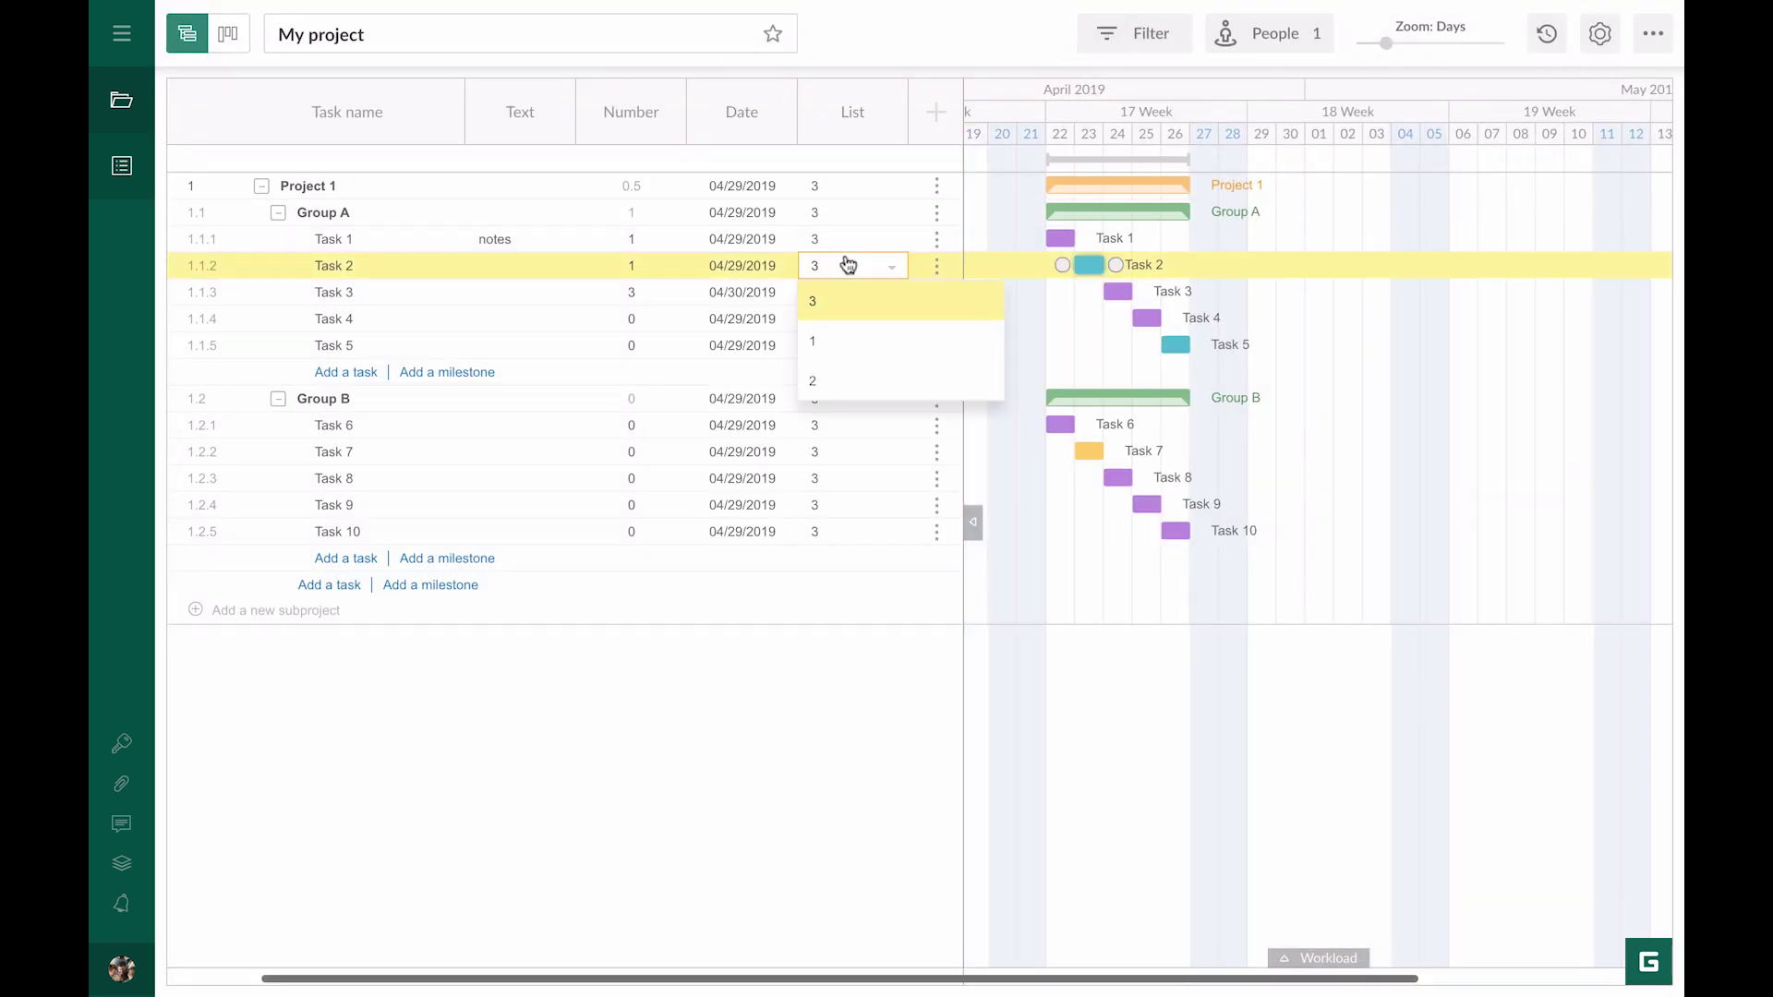
{"action": "left_click", "coordinate": [849, 359]}
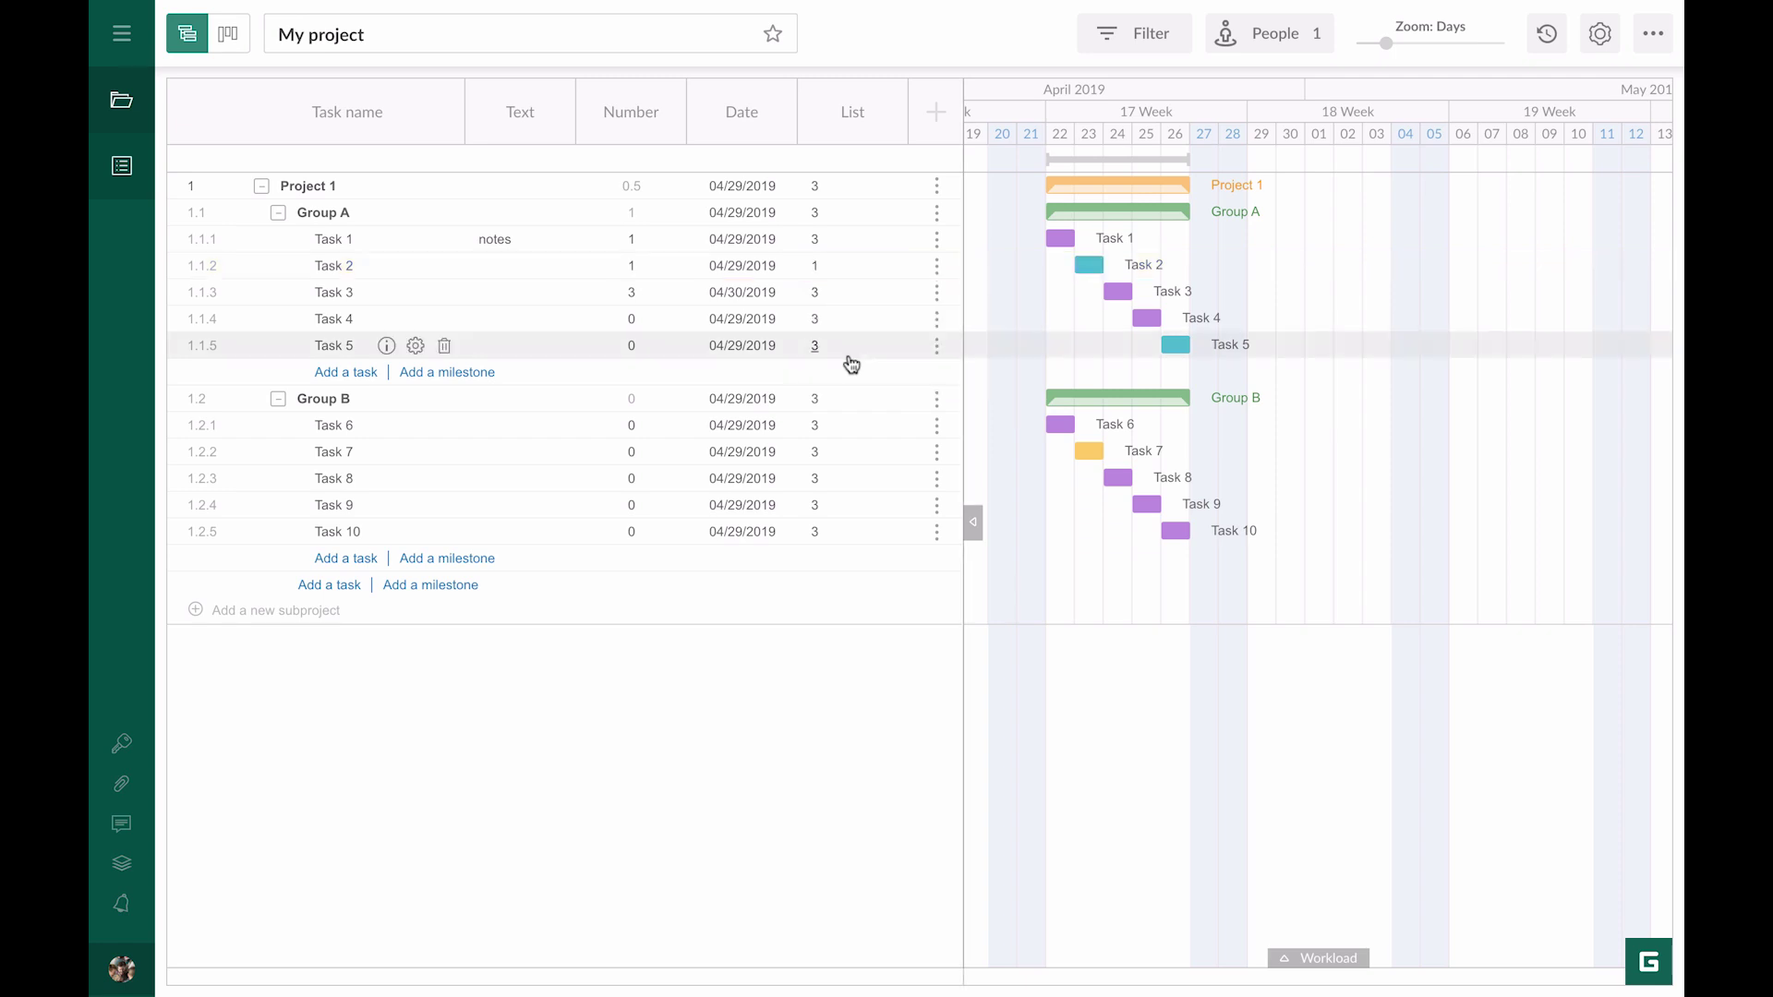
Step: Create a Checkbox-type column titled 'Checkbox'
{"action": "left_click", "coordinate": [940, 112]}
{"action": "left_click", "coordinate": [900, 671]}
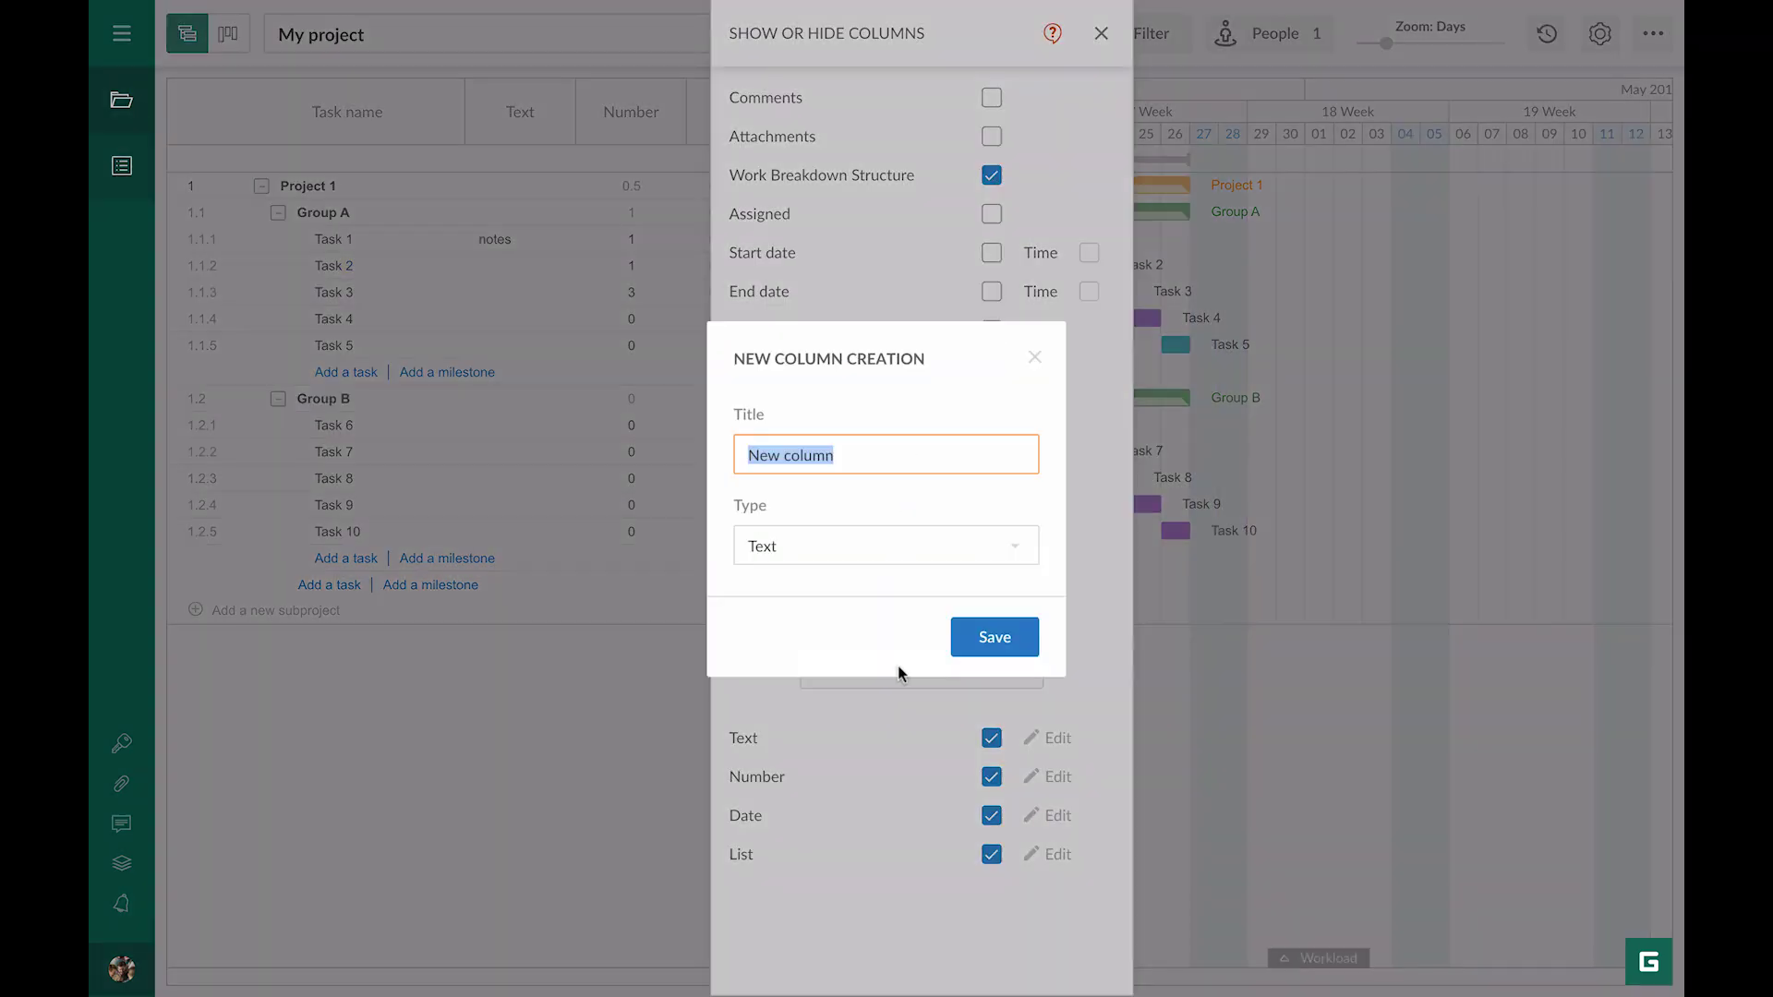
{"action": "left_click", "coordinate": [901, 554]}
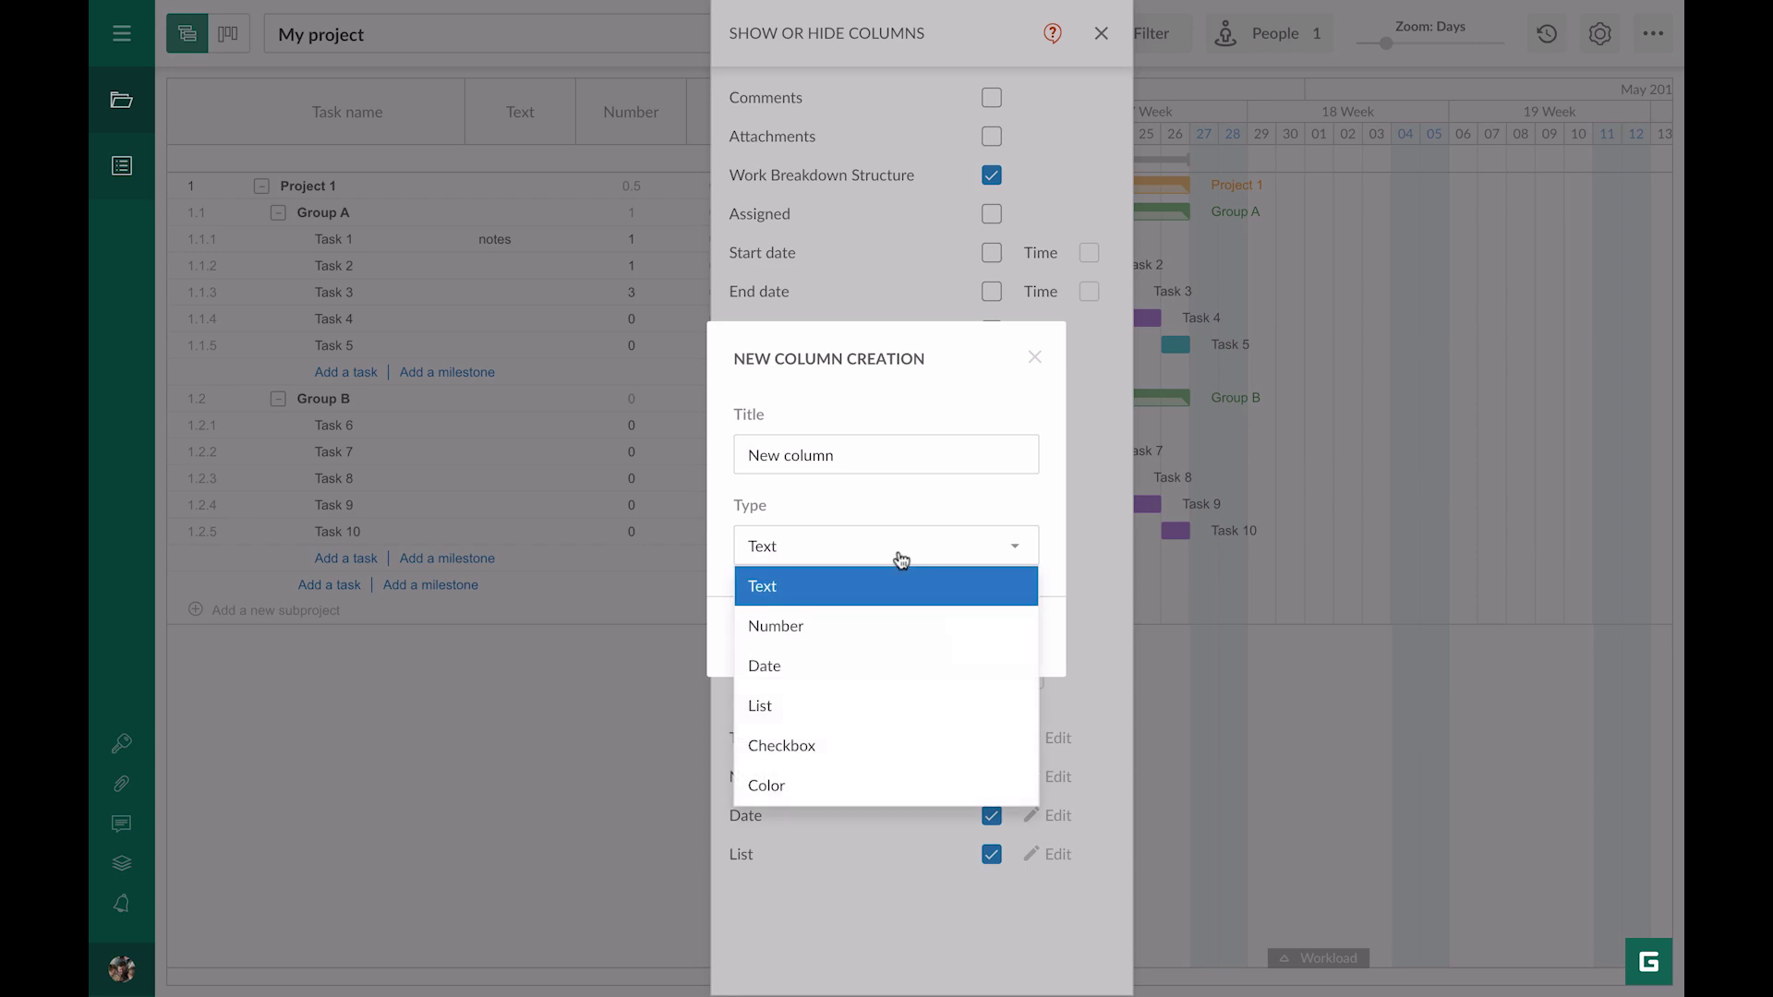
{"action": "left_click", "coordinate": [884, 742]}
{"action": "triple_click", "coordinate": [858, 456]}
{"action": "type", "text": "Checkbox"}
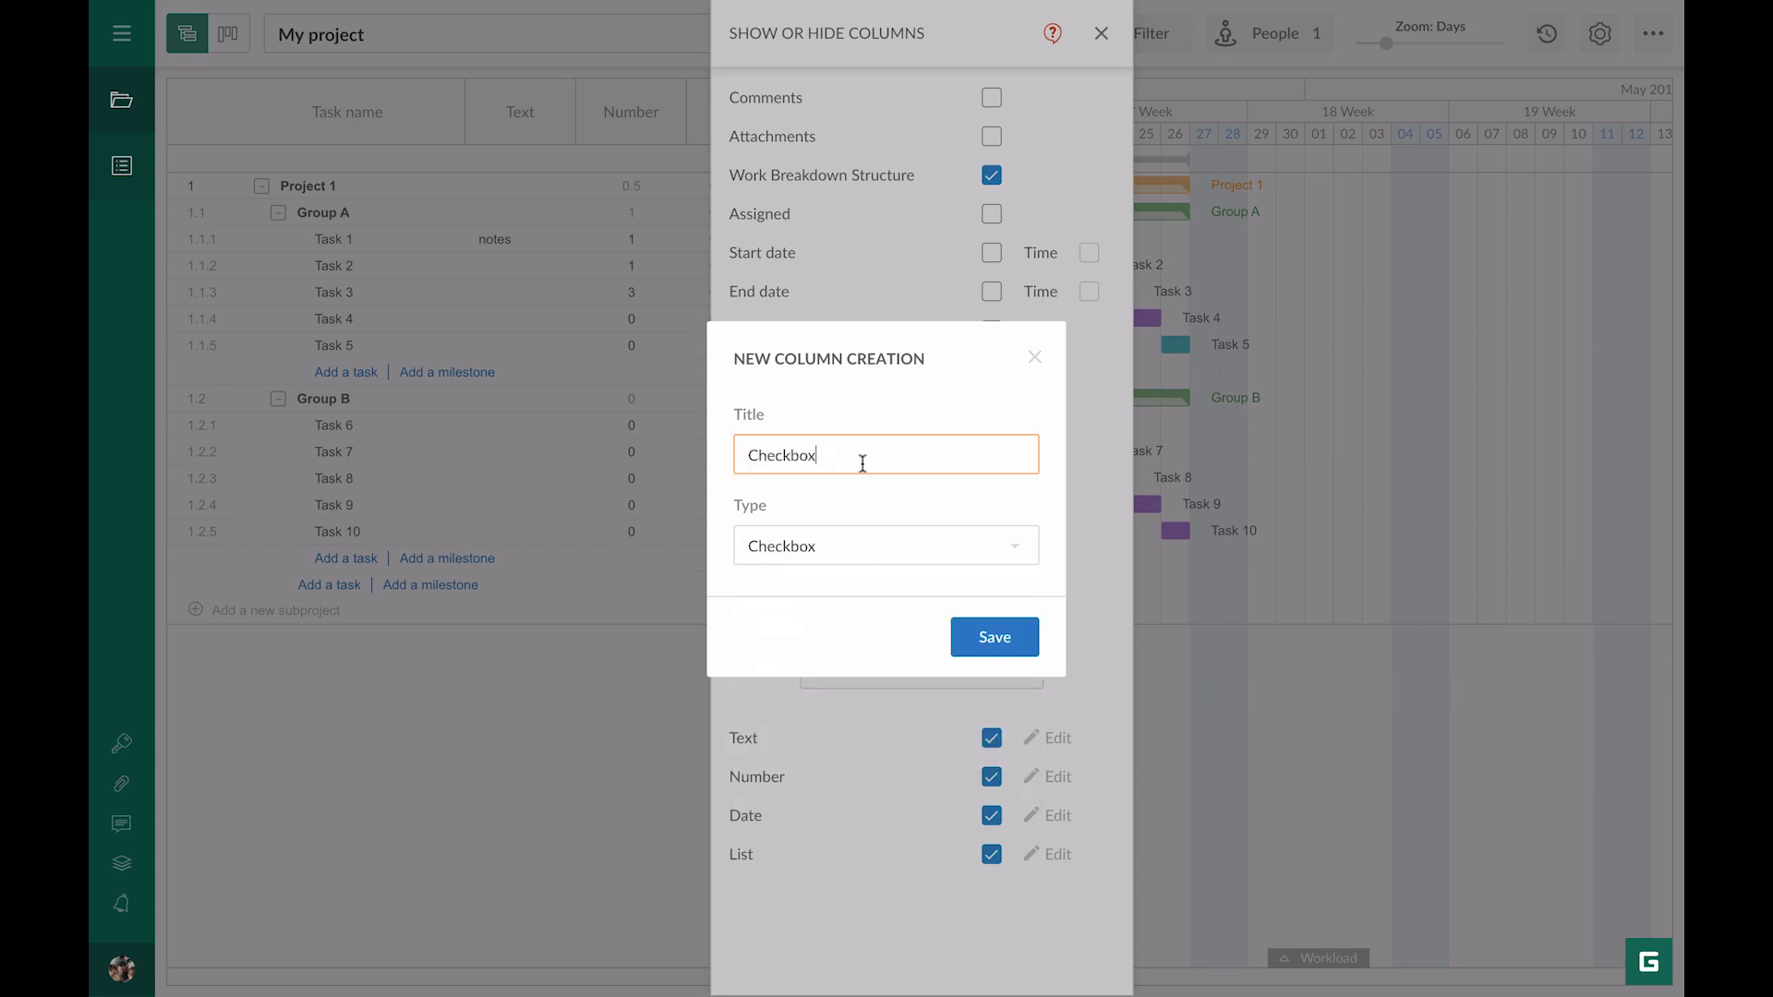
{"action": "left_click", "coordinate": [965, 637]}
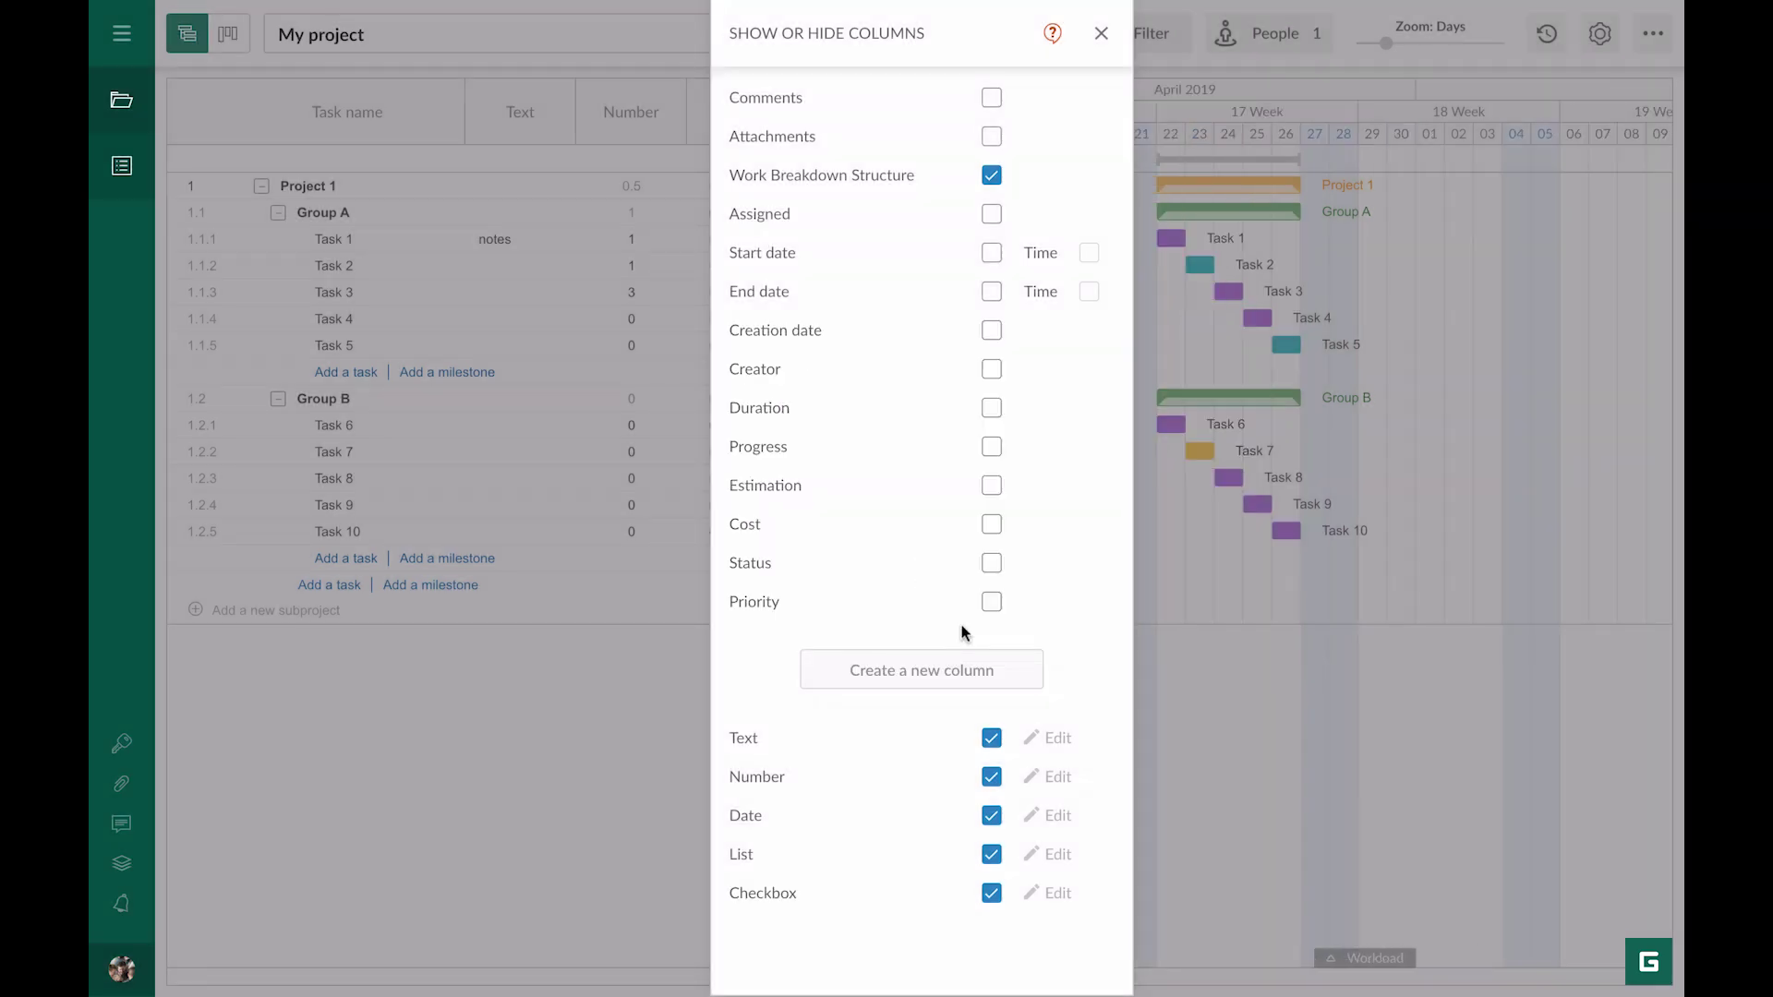
{"action": "left_click", "coordinate": [1100, 33]}
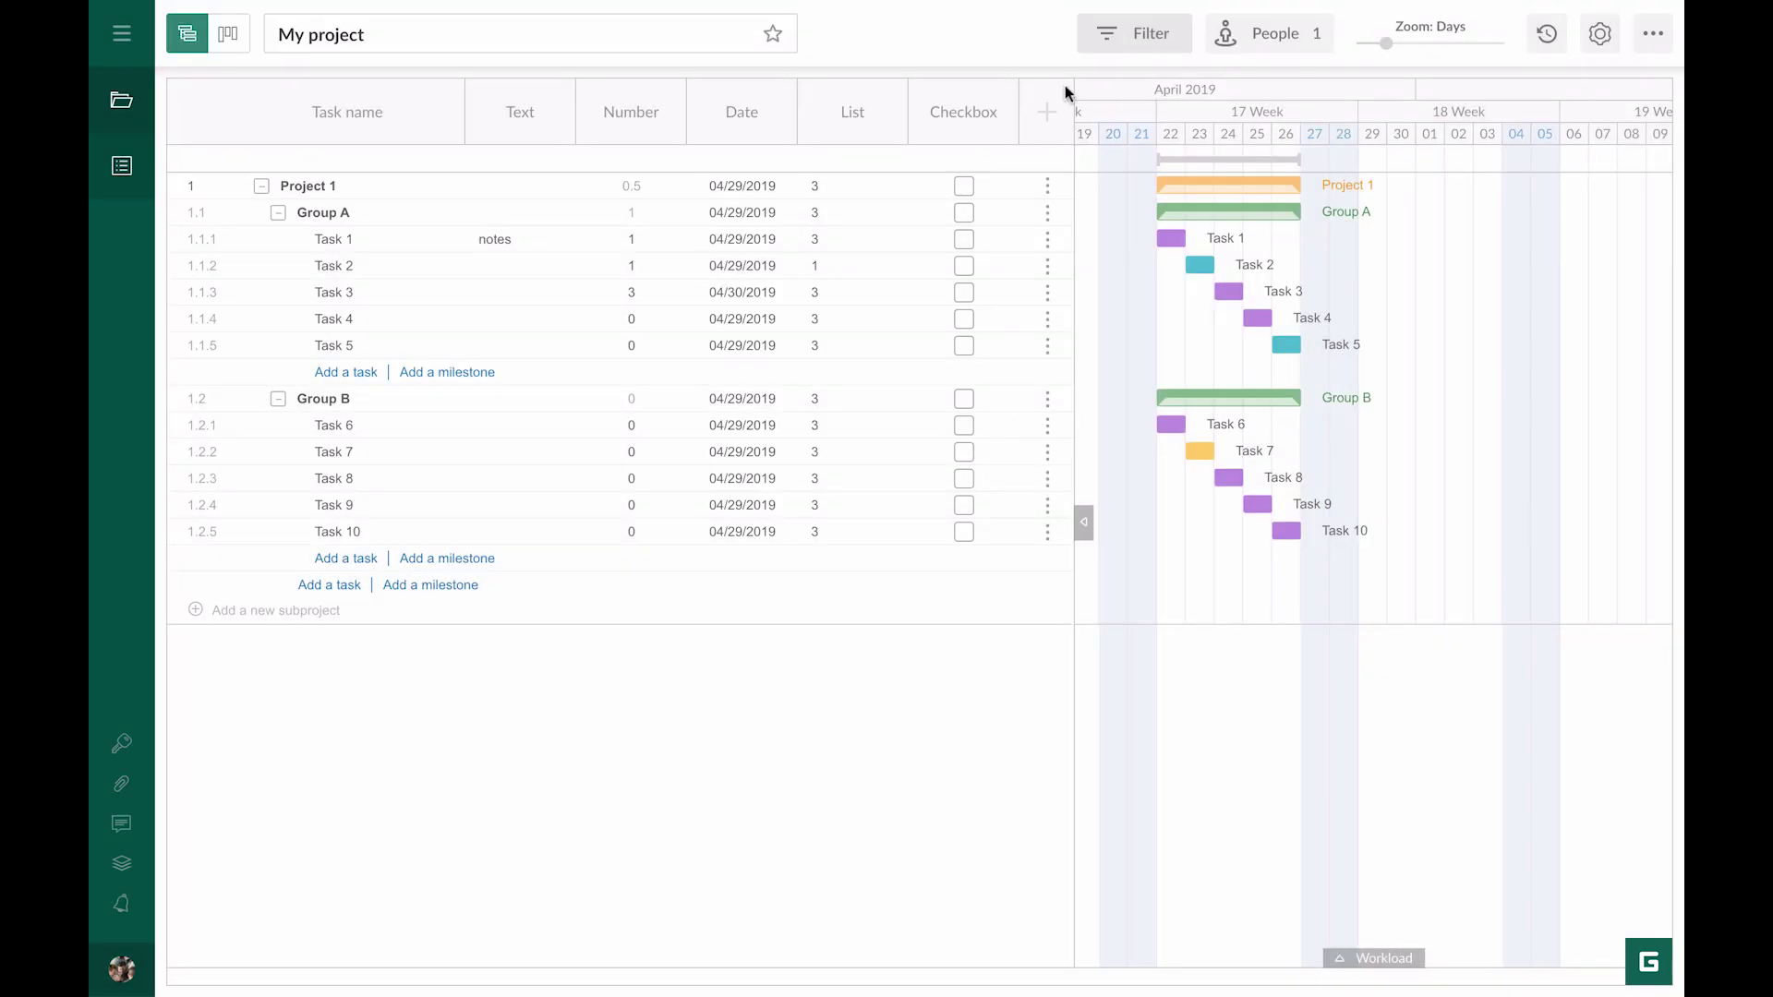
Step: Tick the checkbox for Tasks 2, 5 and 8
{"action": "left_click", "coordinate": [963, 267]}
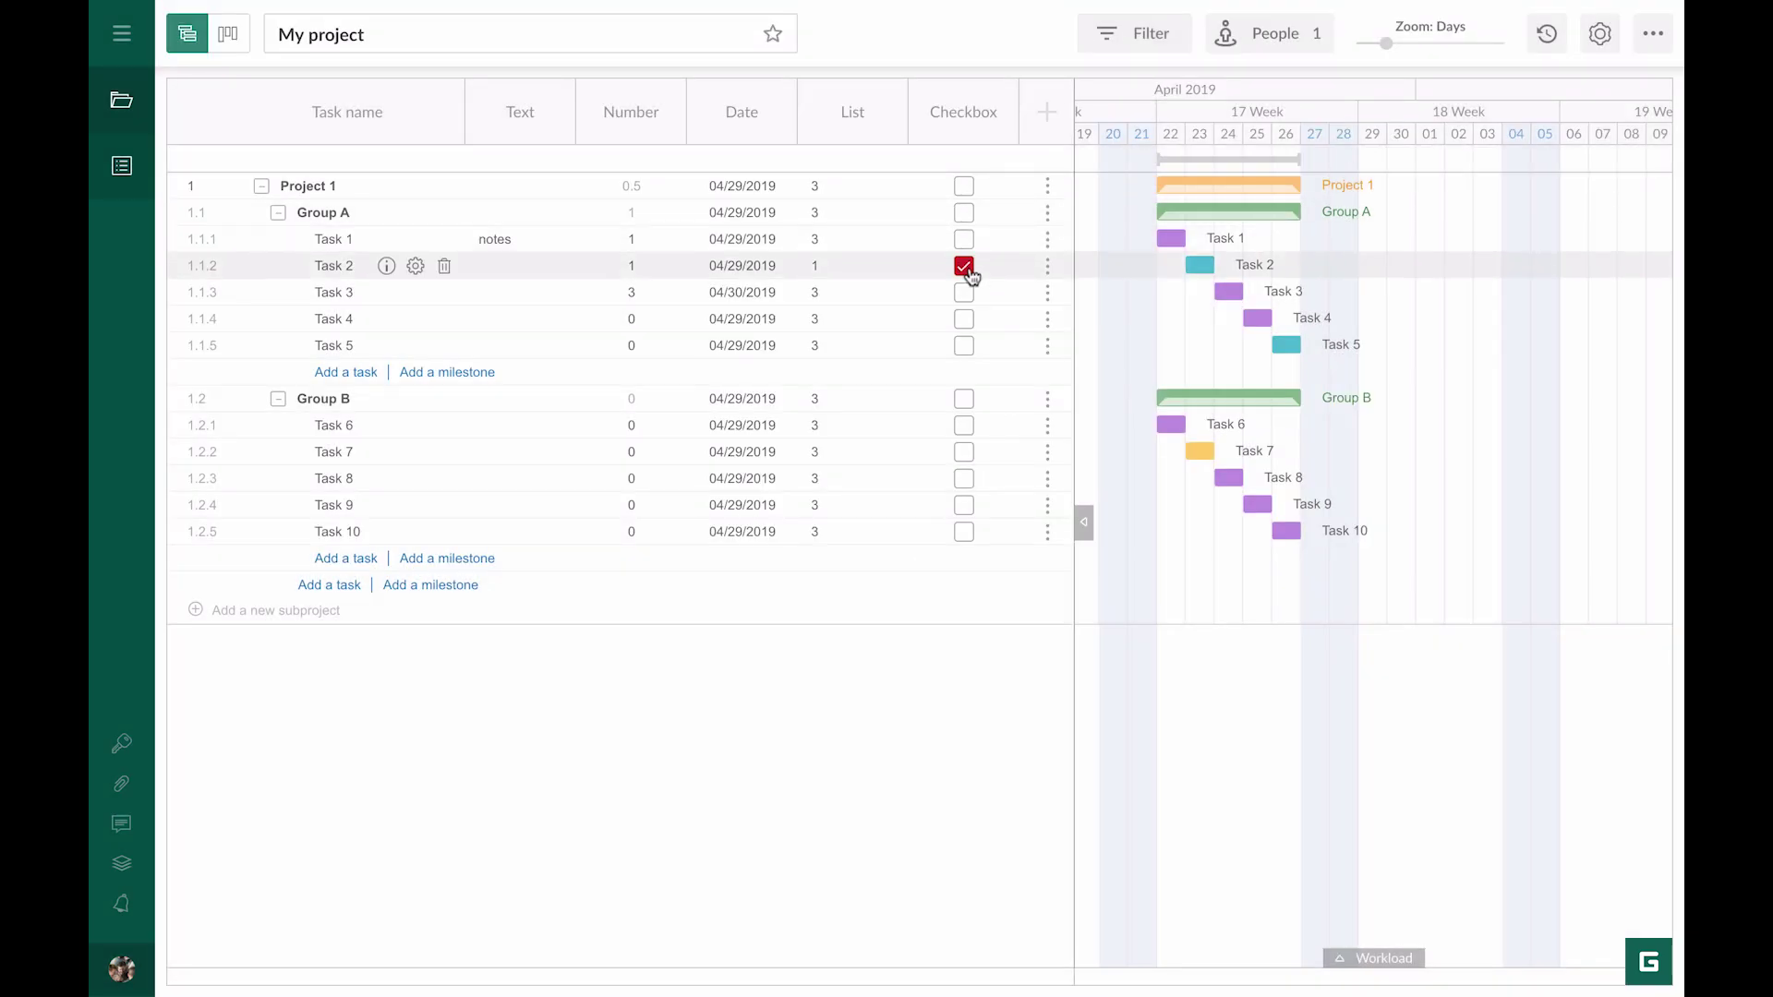
{"action": "left_click", "coordinate": [964, 347]}
{"action": "left_click", "coordinate": [965, 479]}
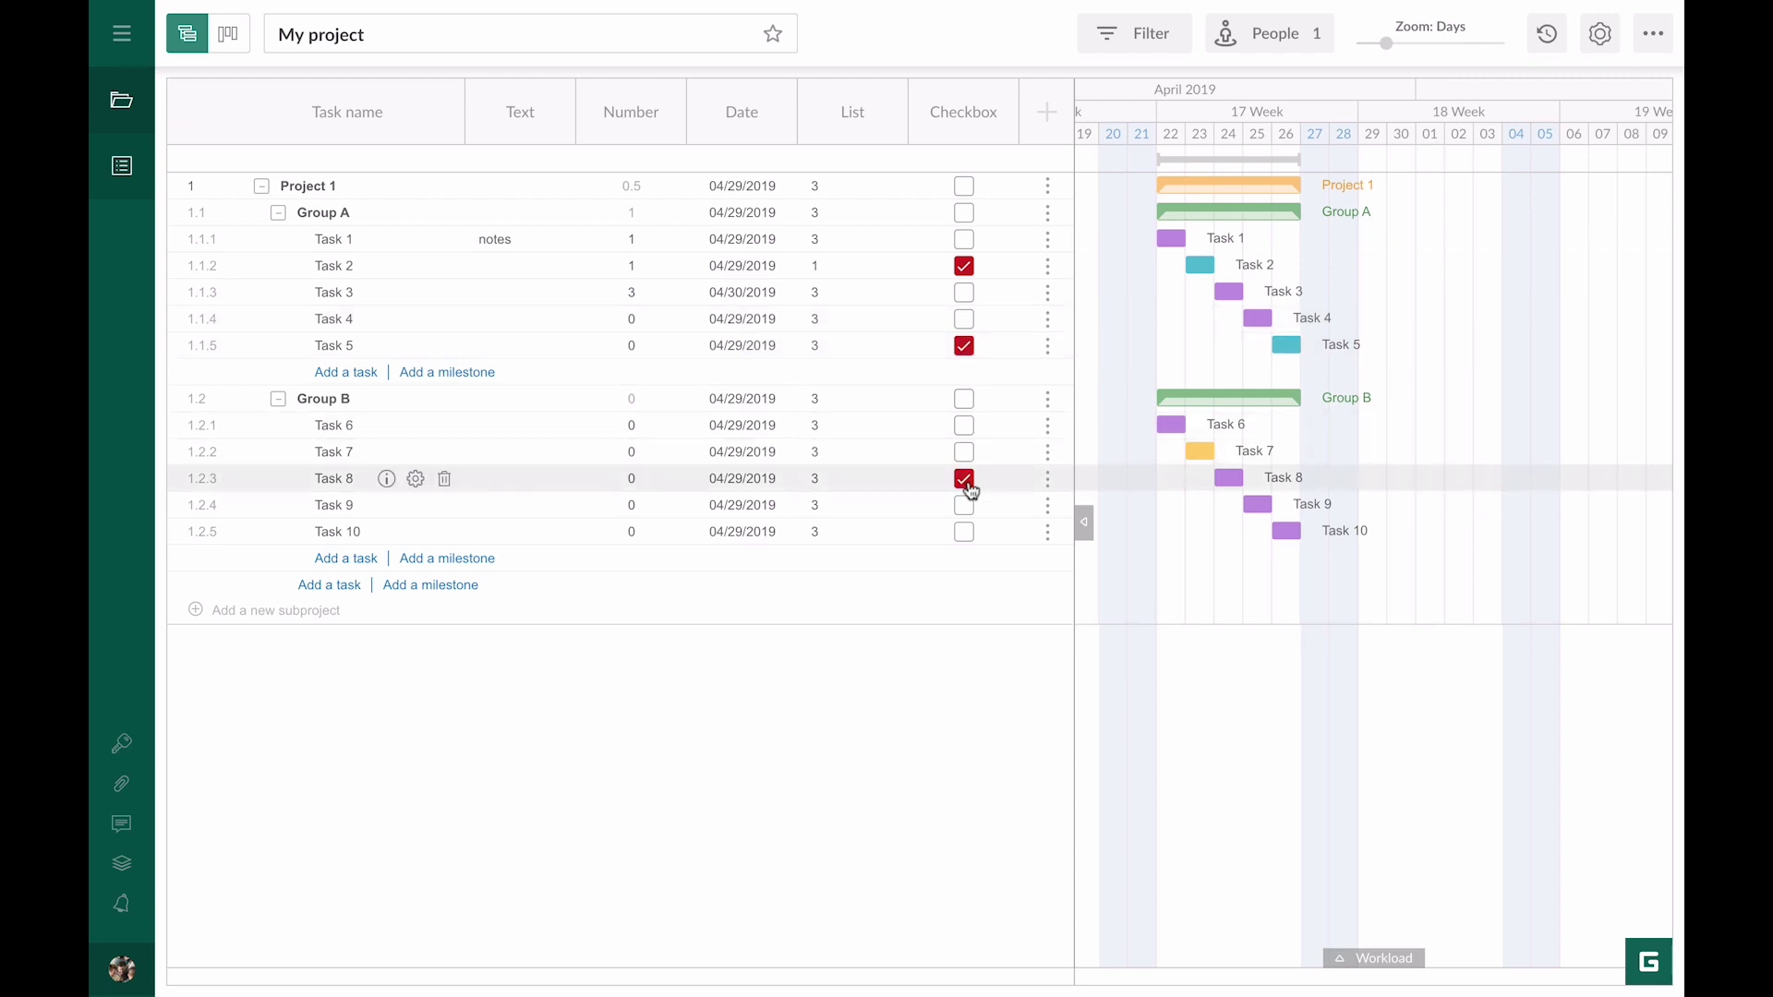
Step: Create a Color-type column titled 'Color'
{"action": "left_click", "coordinate": [1047, 118]}
{"action": "left_click", "coordinate": [978, 661]}
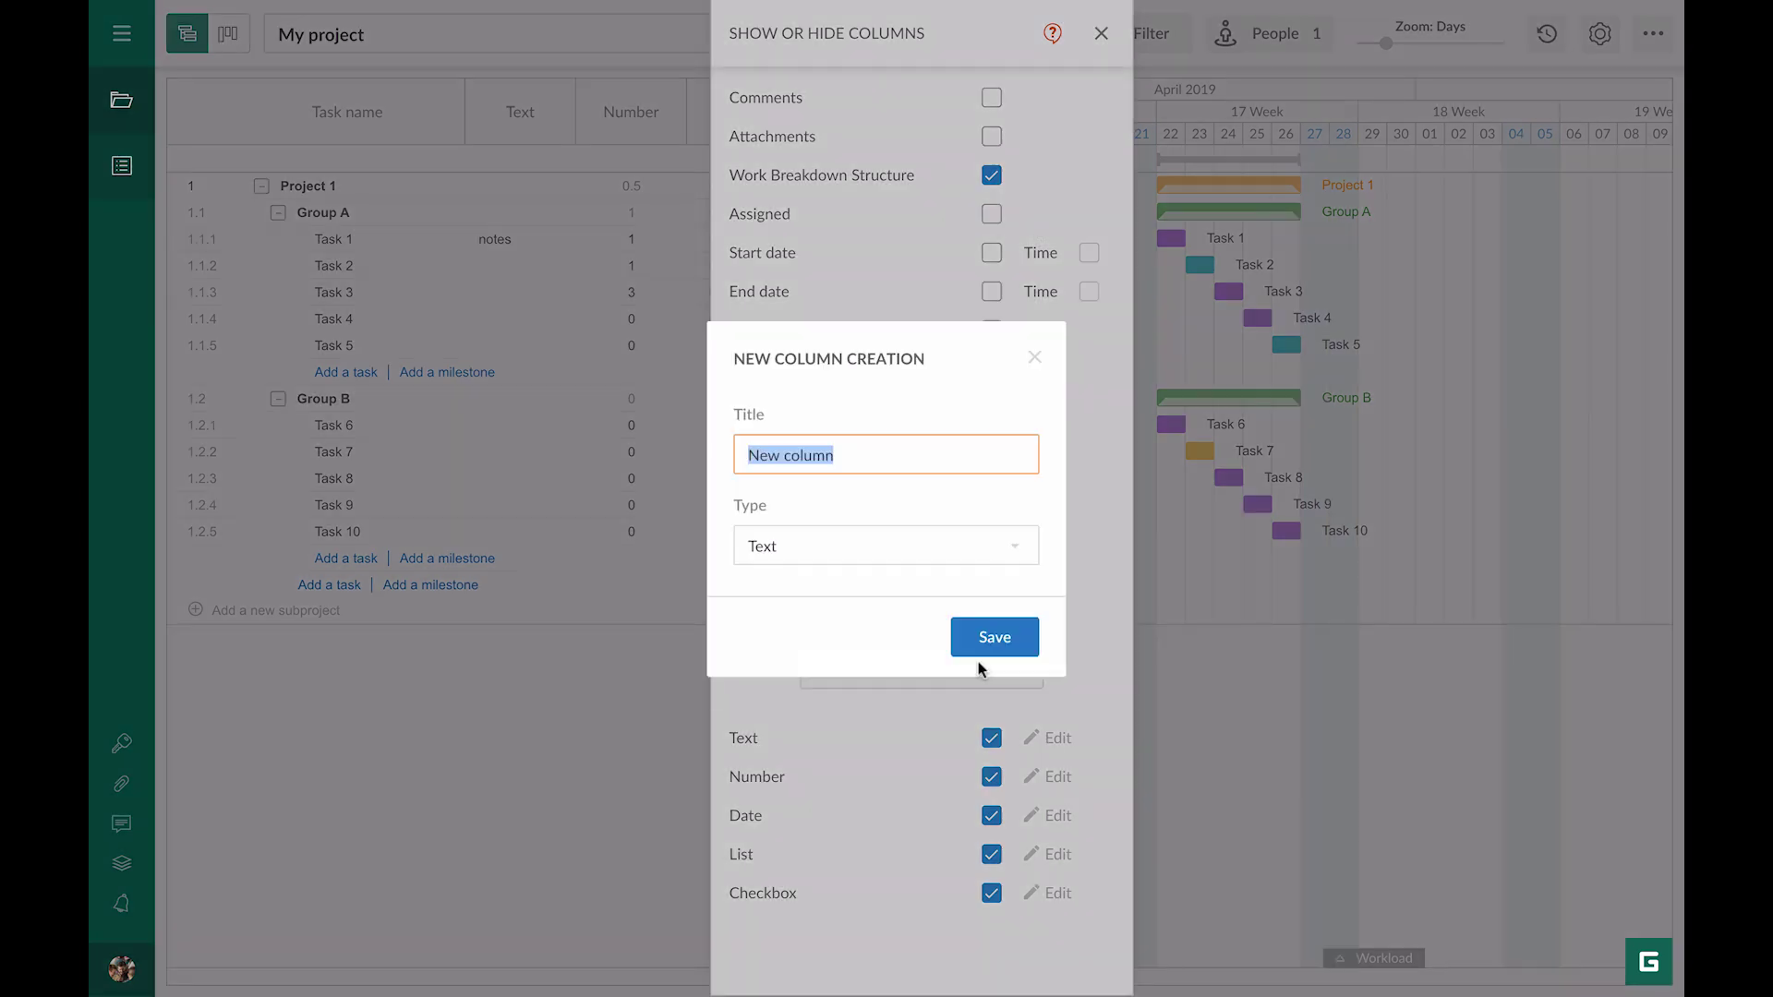
{"action": "left_click", "coordinate": [978, 562]}
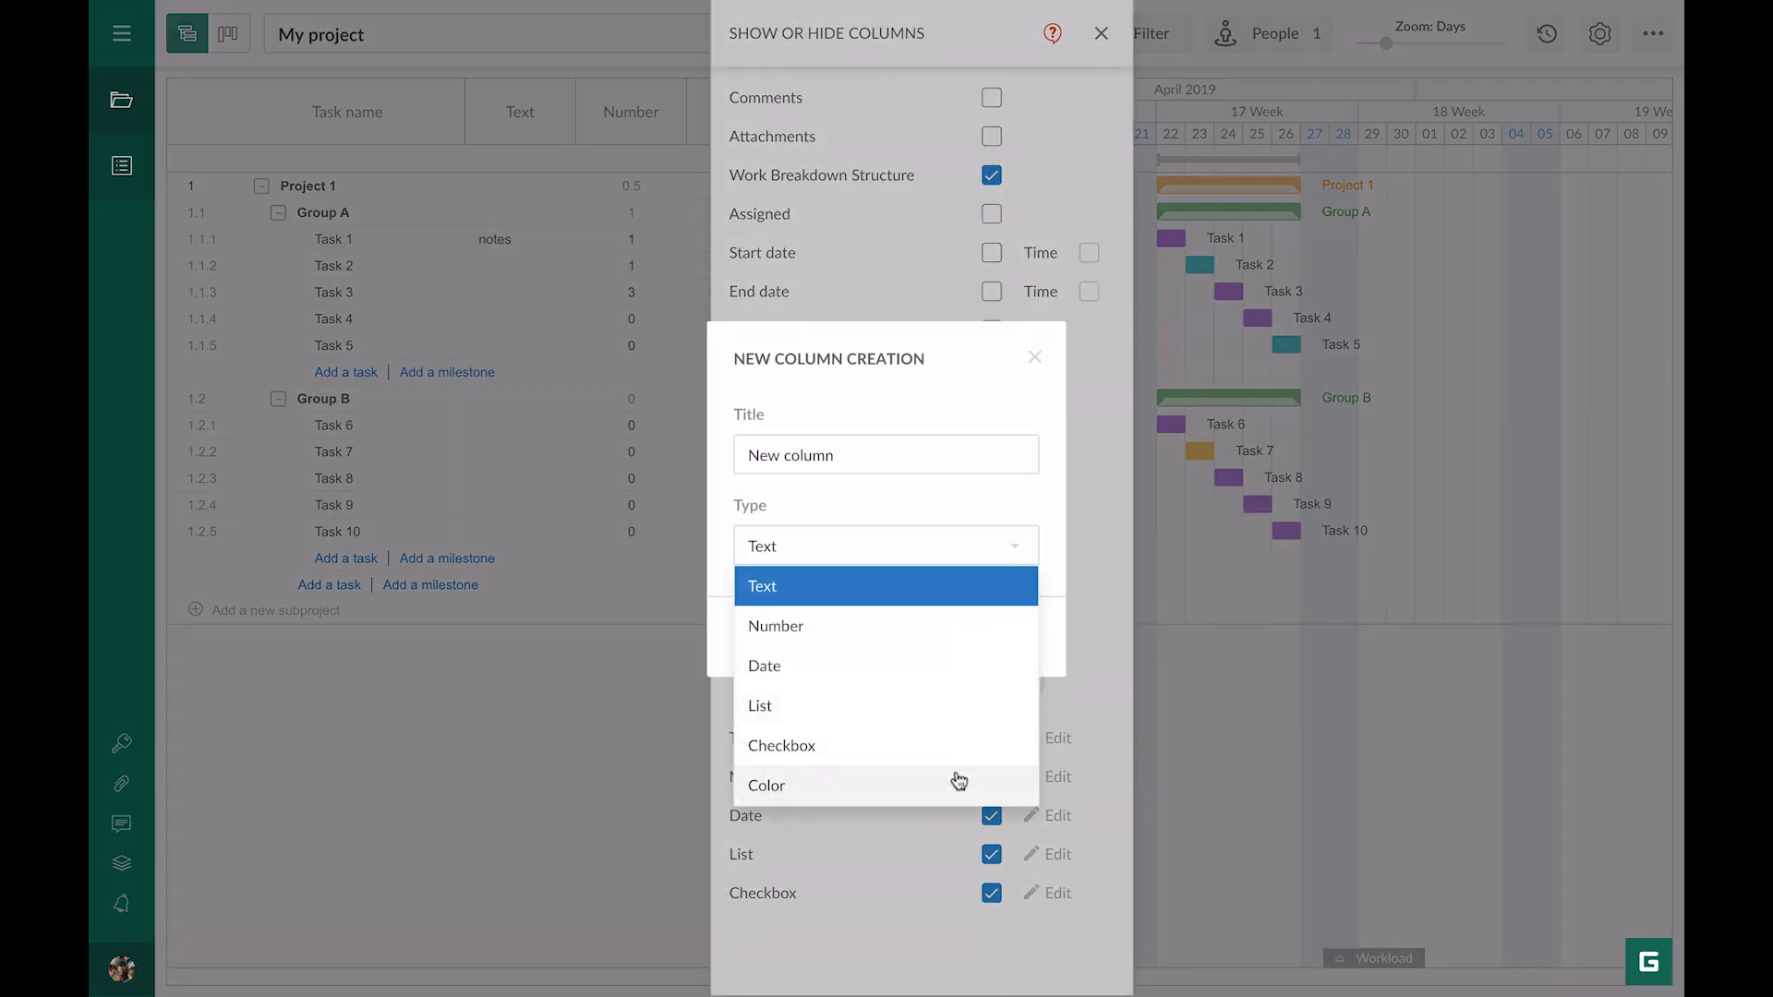
{"action": "left_click", "coordinate": [955, 779]}
{"action": "left_click", "coordinate": [912, 395]}
{"action": "key", "text": "ctrl+a"}
{"action": "type", "text": "Co"}
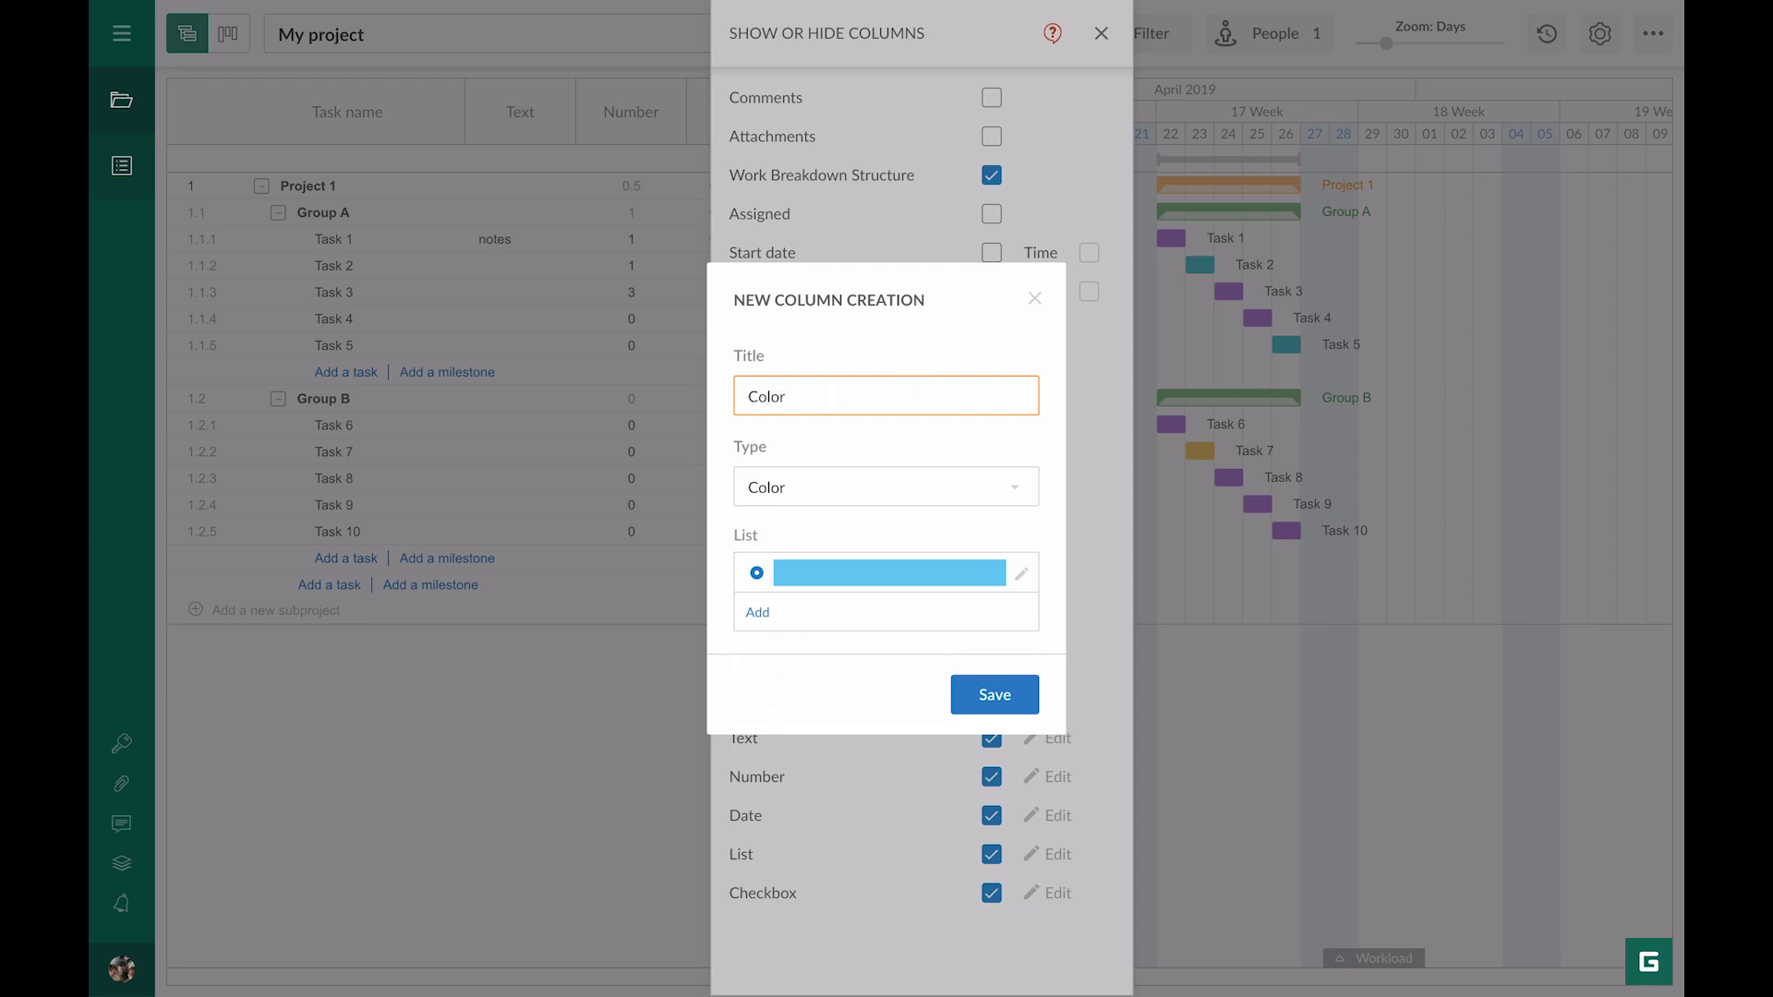
Step: Add purple and pink colour options, make pink the default, and save the column
{"action": "left_click", "coordinate": [758, 613]}
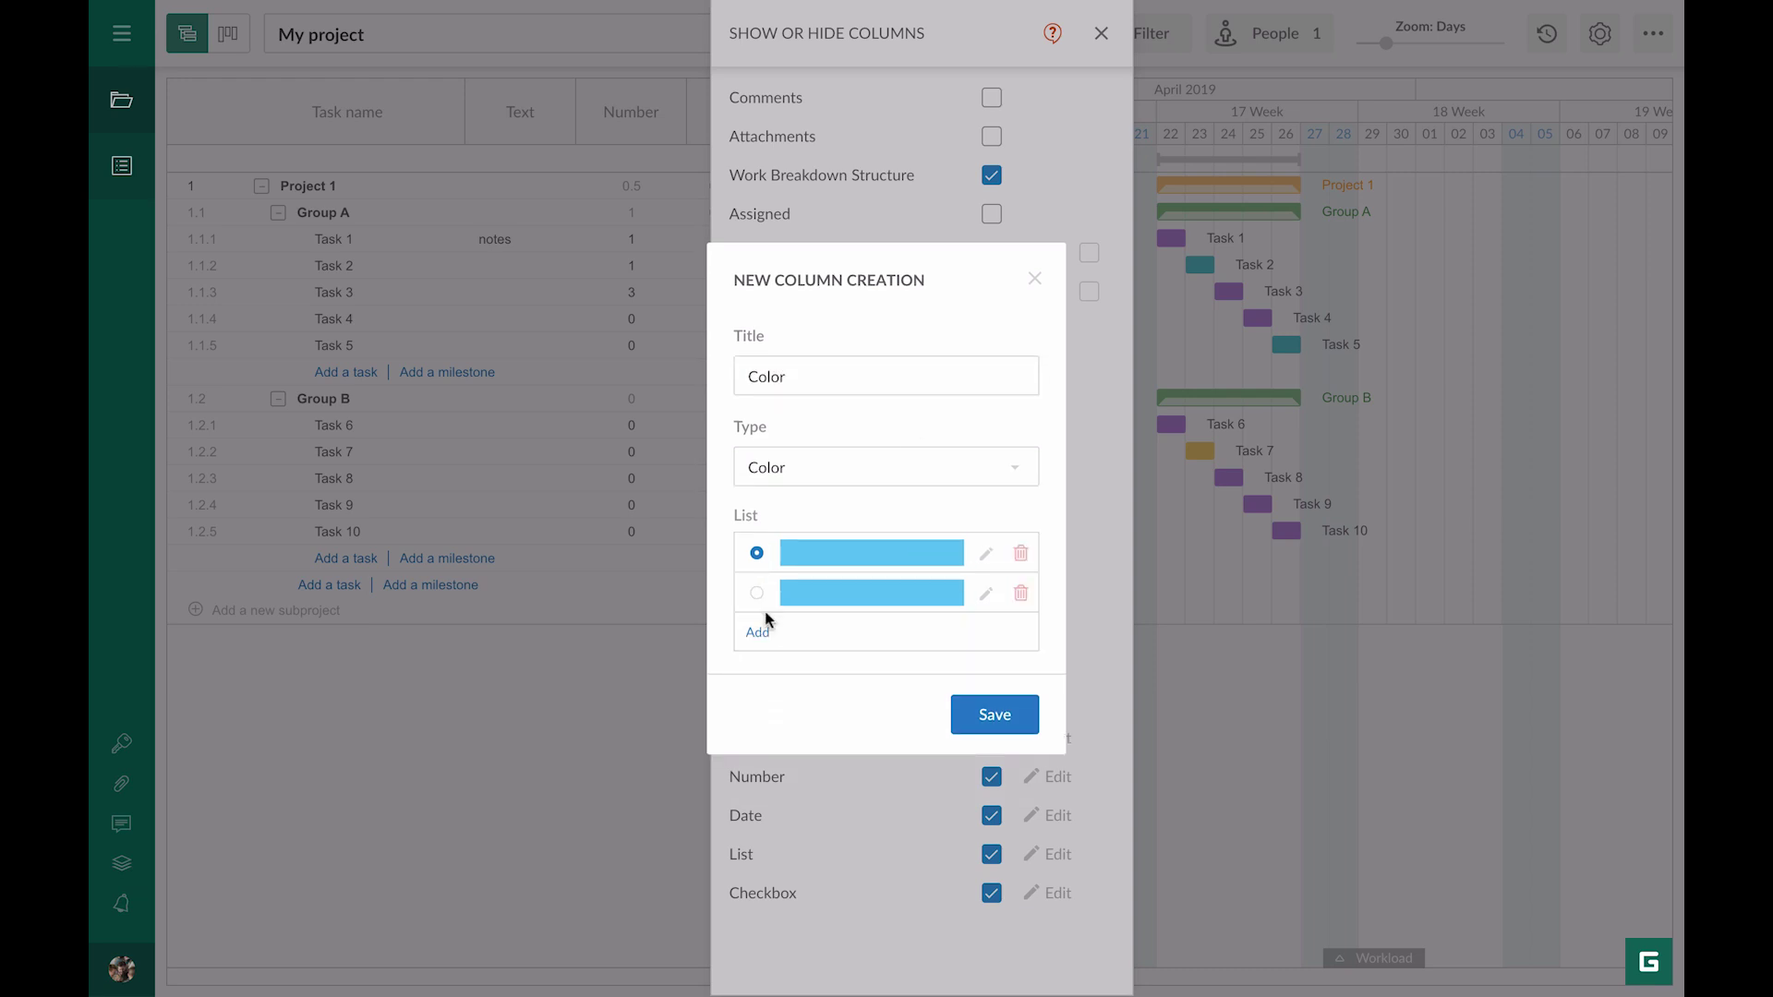
{"action": "left_click", "coordinate": [993, 594]}
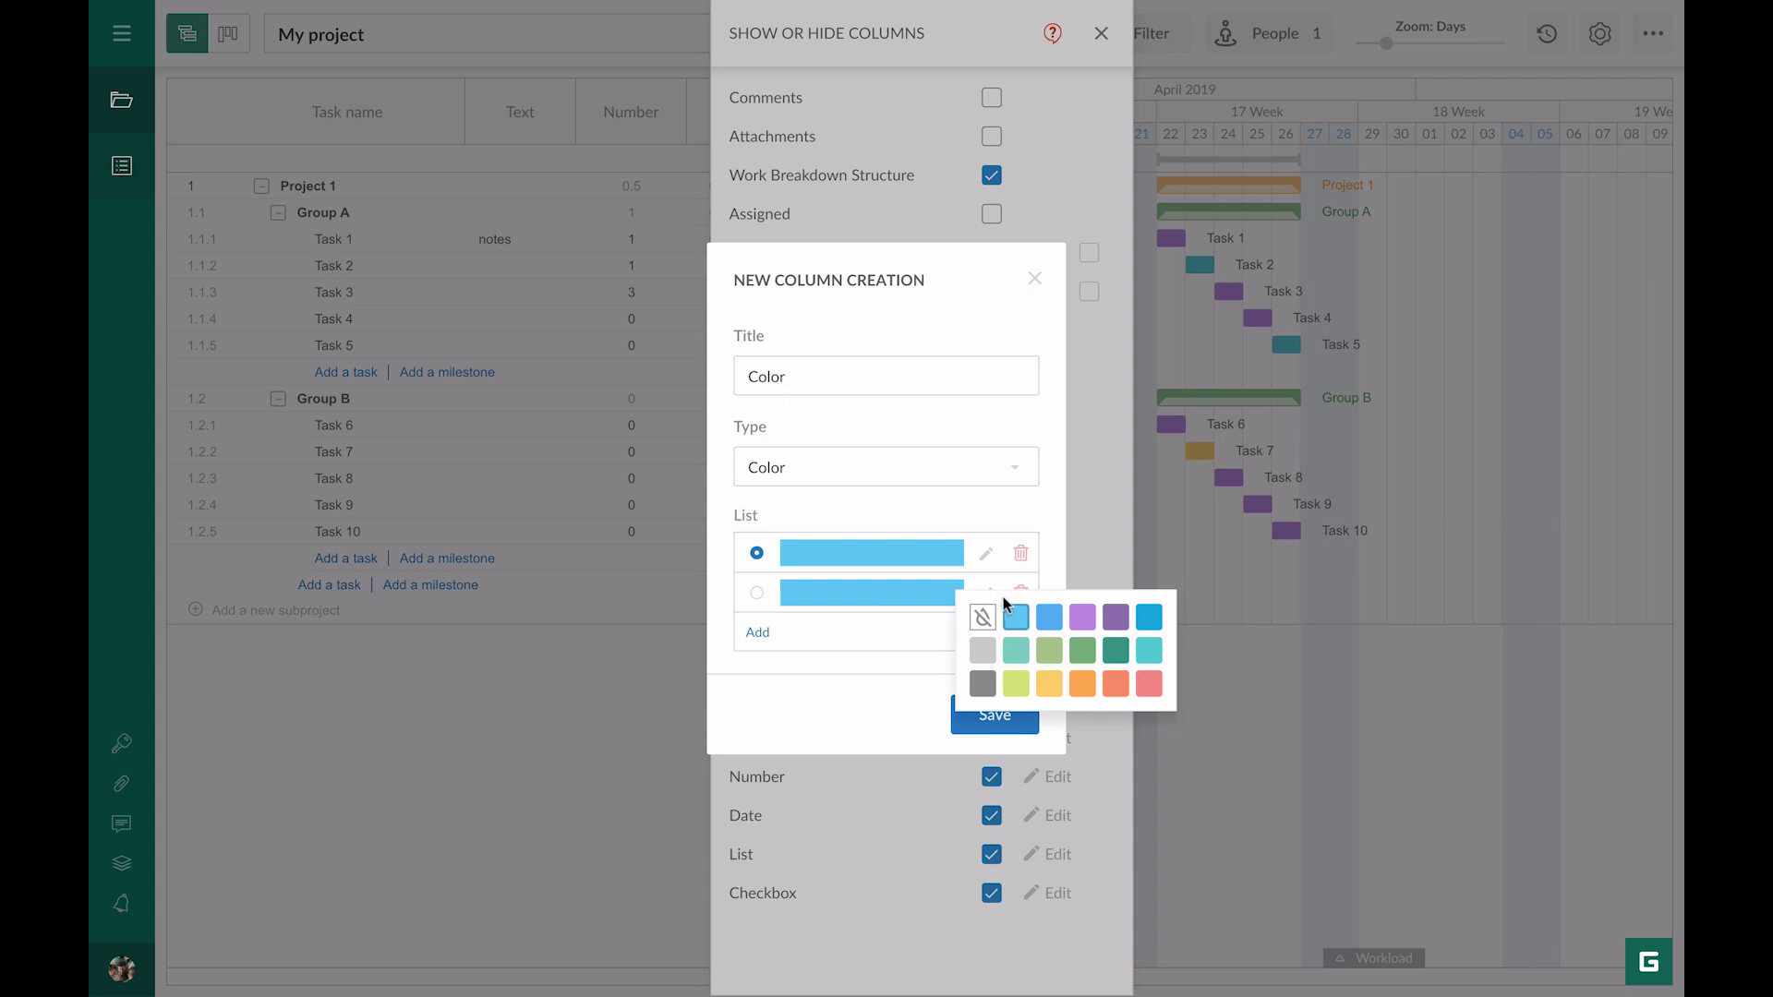
{"action": "left_click", "coordinate": [1080, 618]}
{"action": "left_click", "coordinate": [759, 633]}
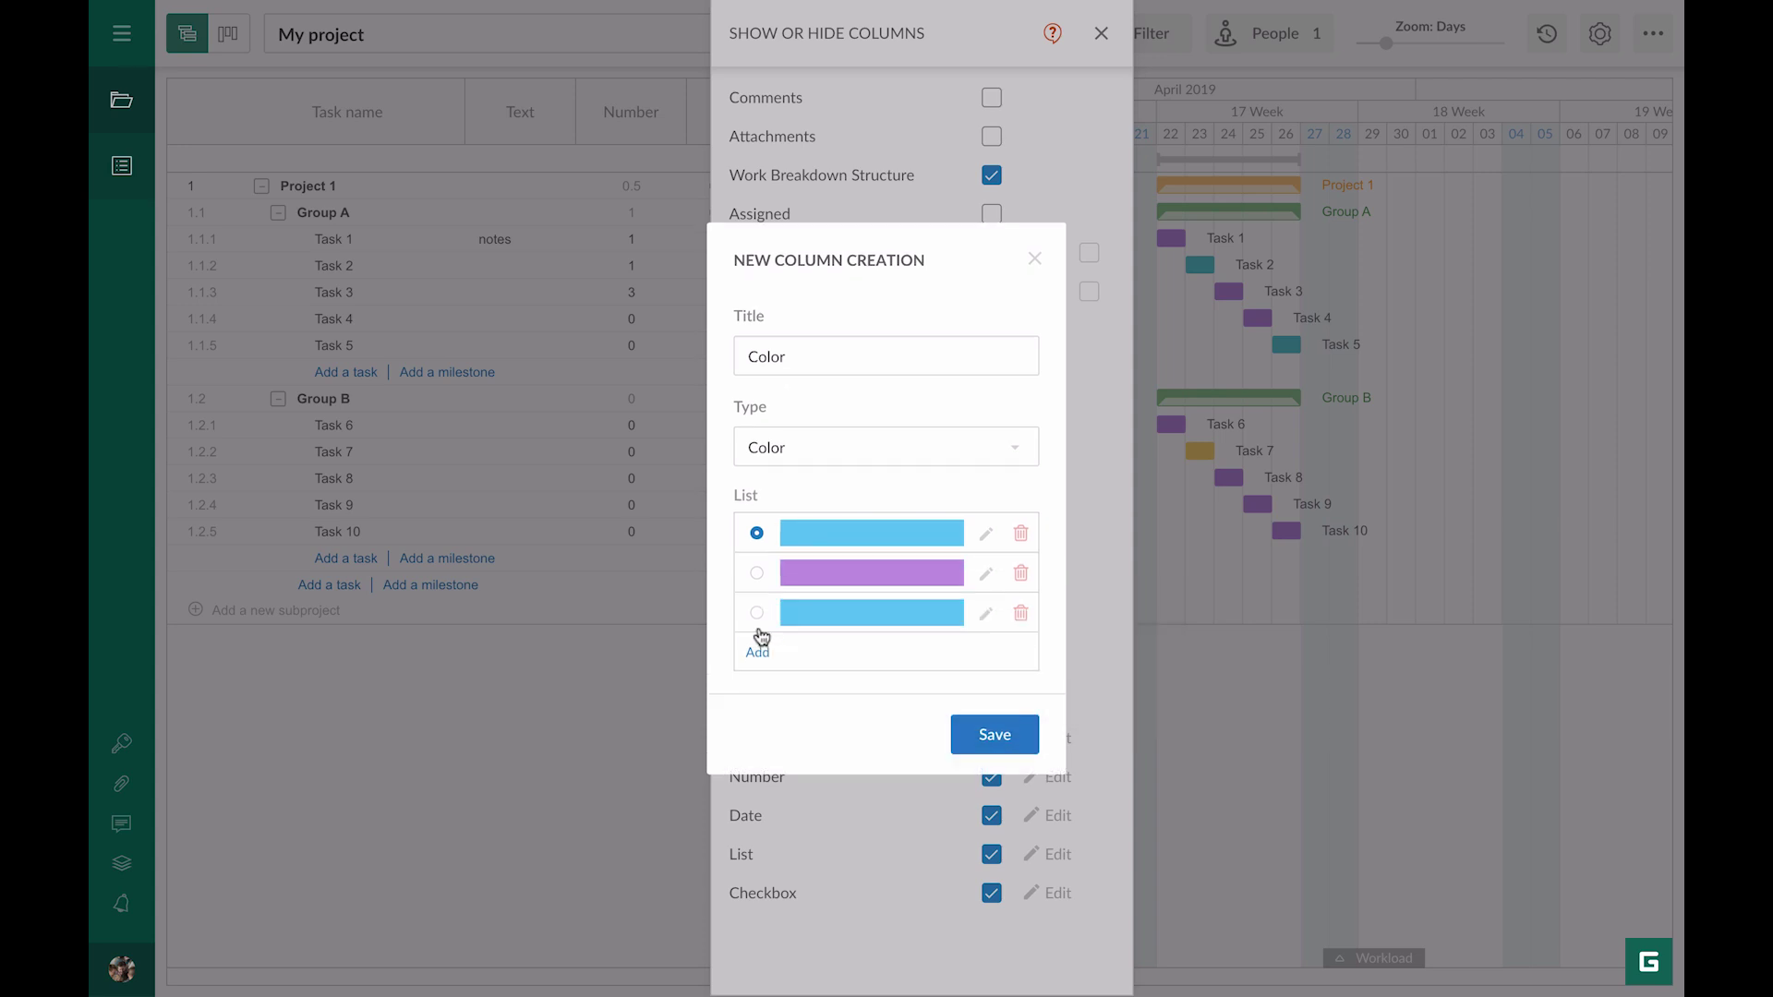
{"action": "left_click", "coordinate": [986, 613]}
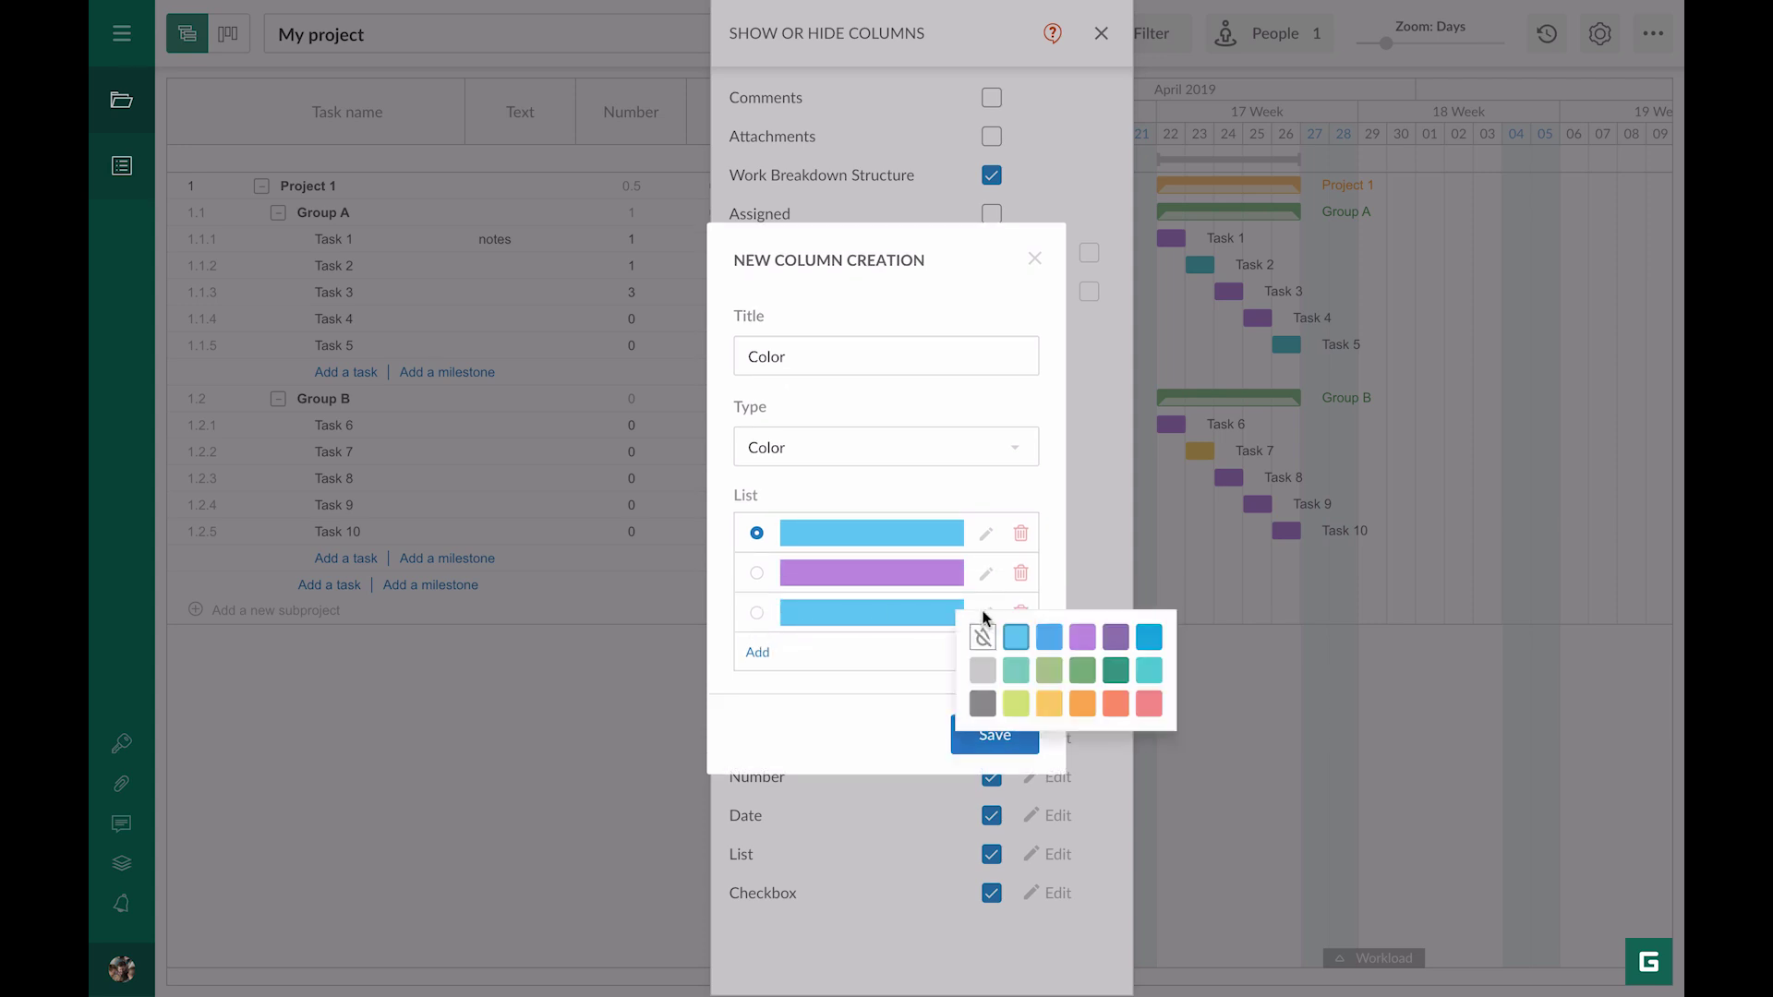
{"action": "left_click", "coordinate": [1148, 705]}
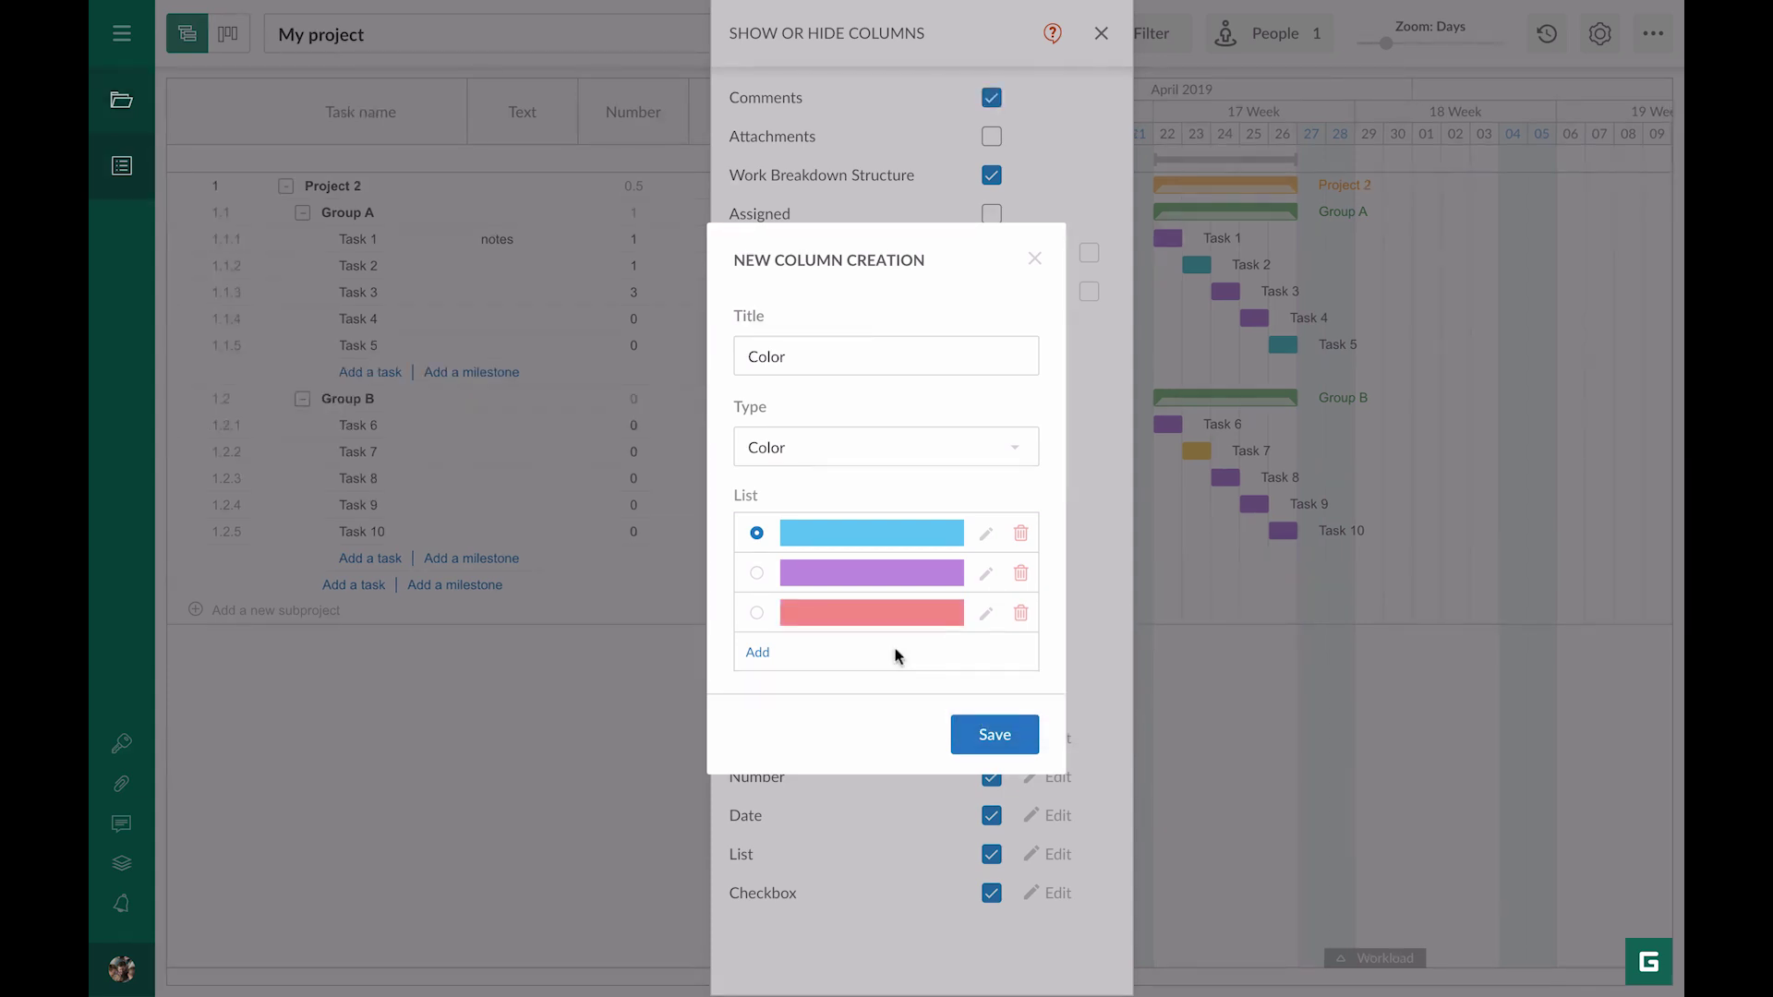
{"action": "left_click", "coordinate": [757, 613]}
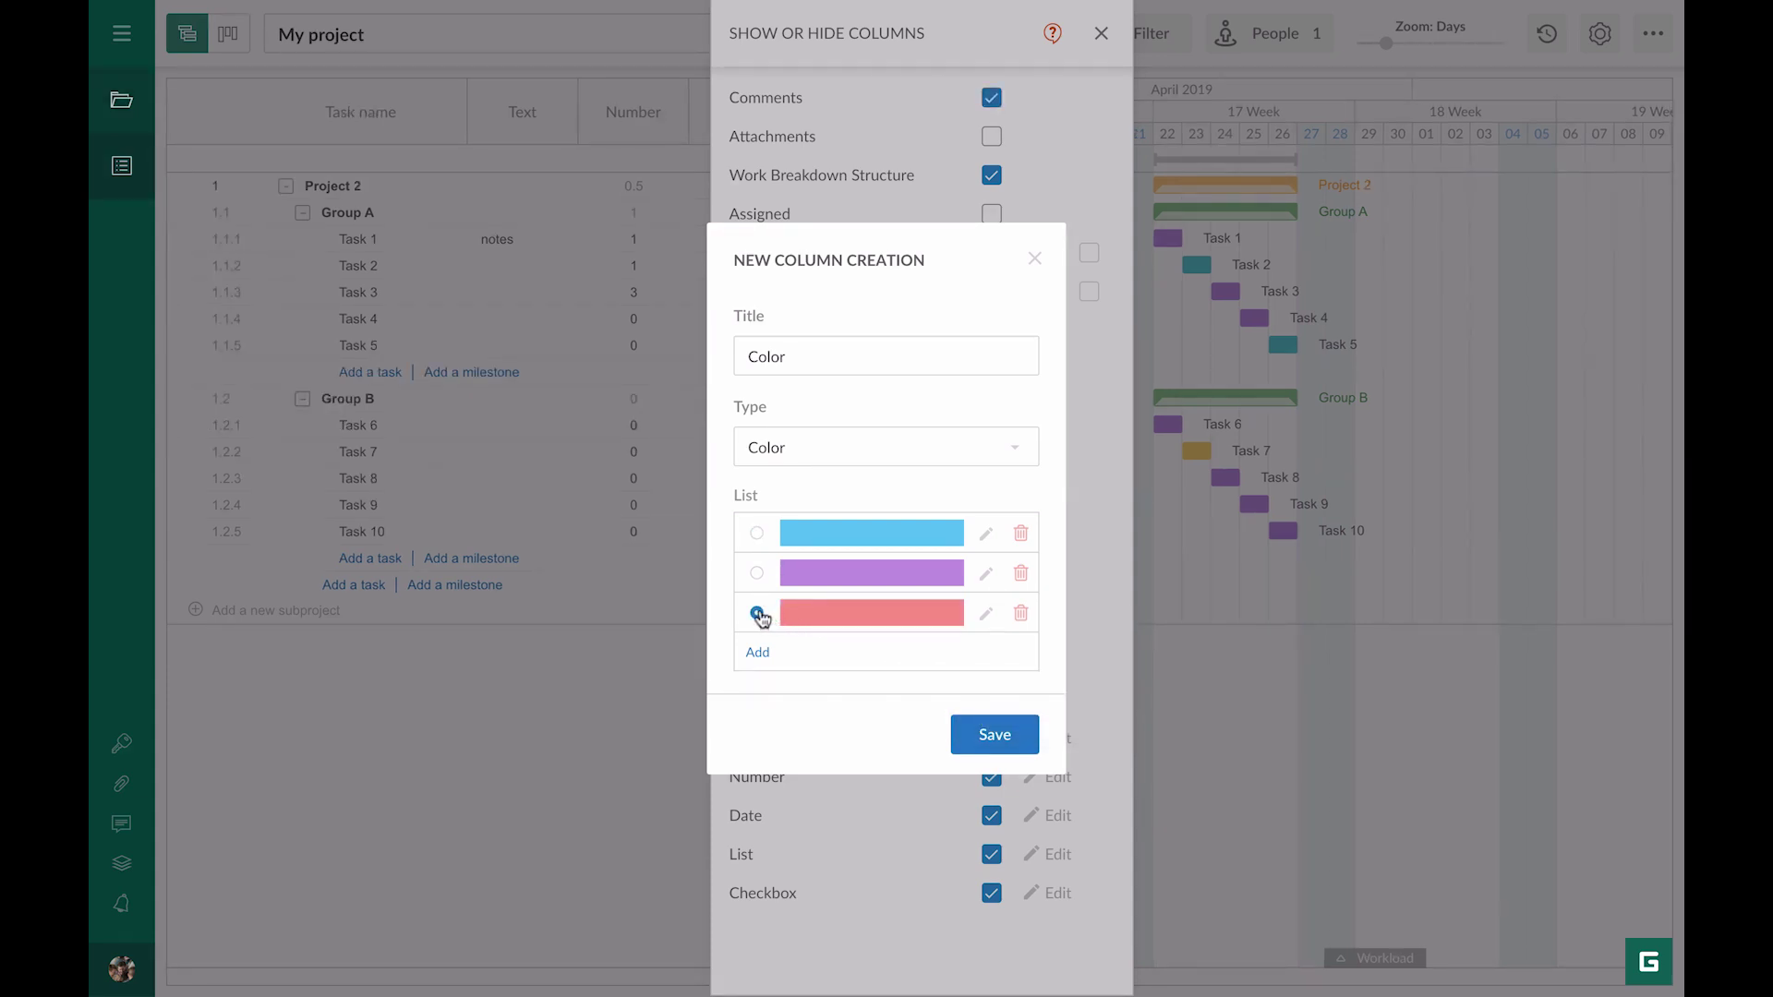
{"action": "left_click", "coordinate": [1020, 573]}
{"action": "left_click", "coordinate": [979, 554]}
{"action": "left_click", "coordinate": [1009, 744]}
Step: Set Task 7's colour to purple and Tasks 9 and 2 to blue
{"action": "left_click", "coordinate": [1101, 33]}
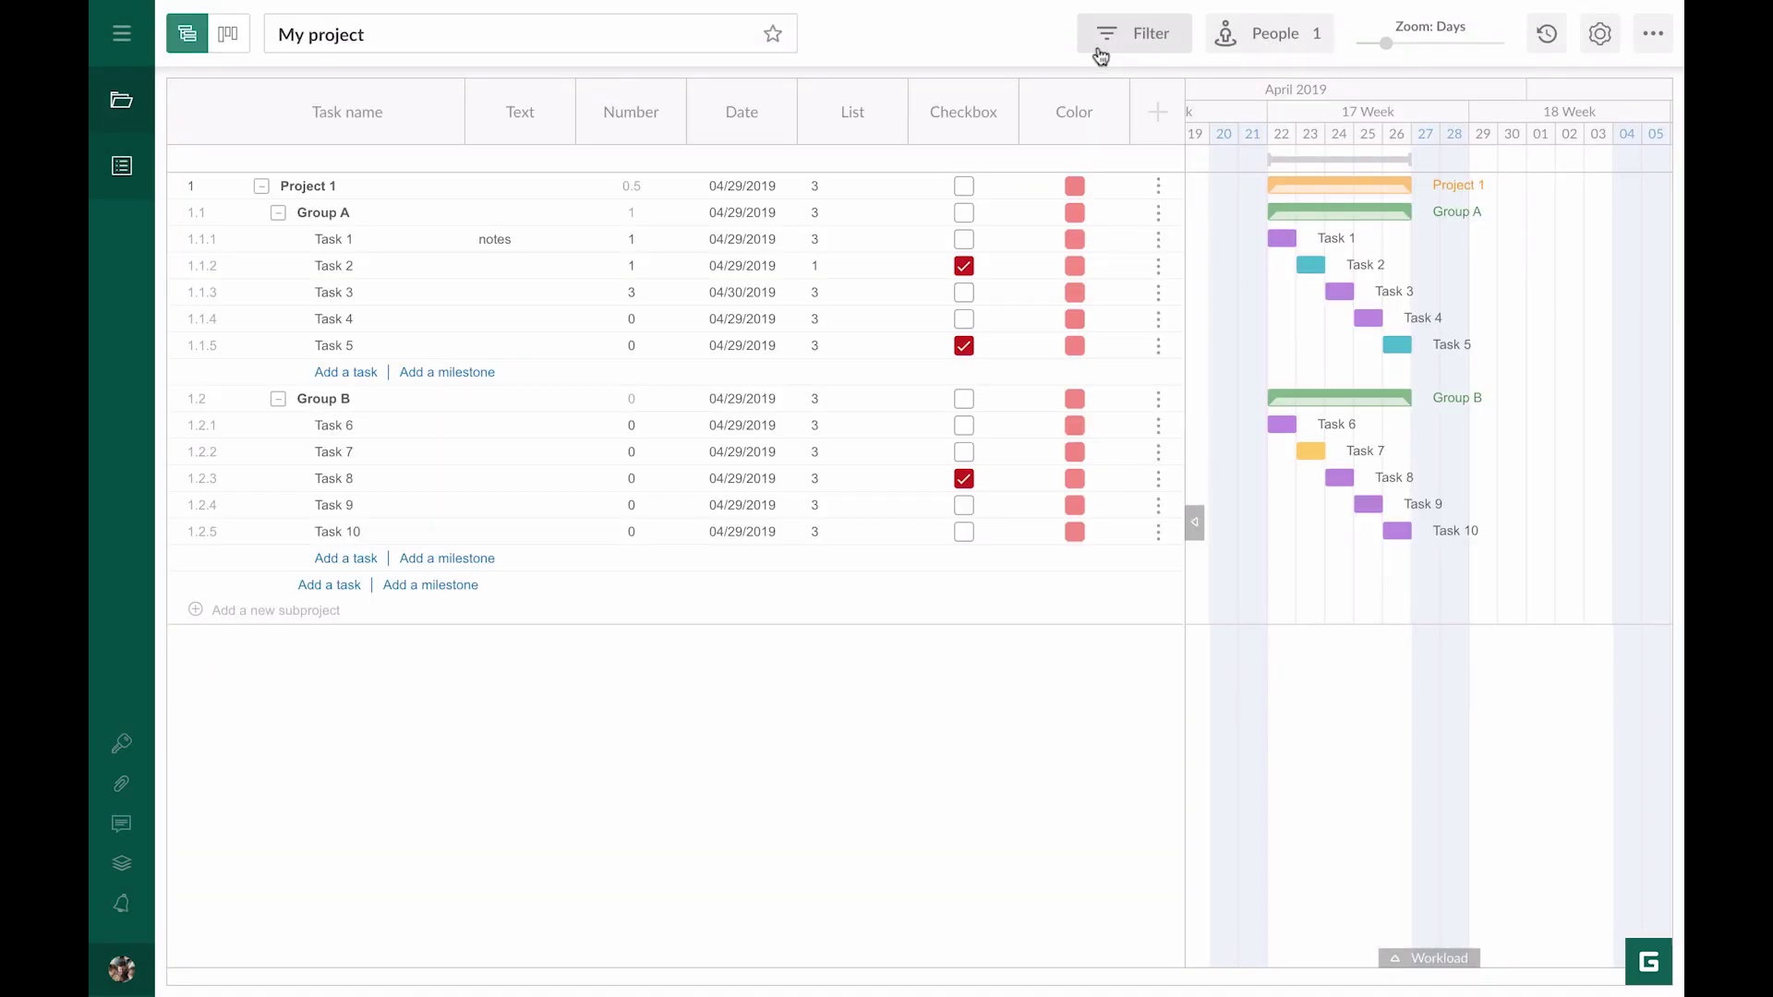
{"action": "left_click", "coordinate": [1075, 452]}
{"action": "left_click", "coordinate": [1075, 491]}
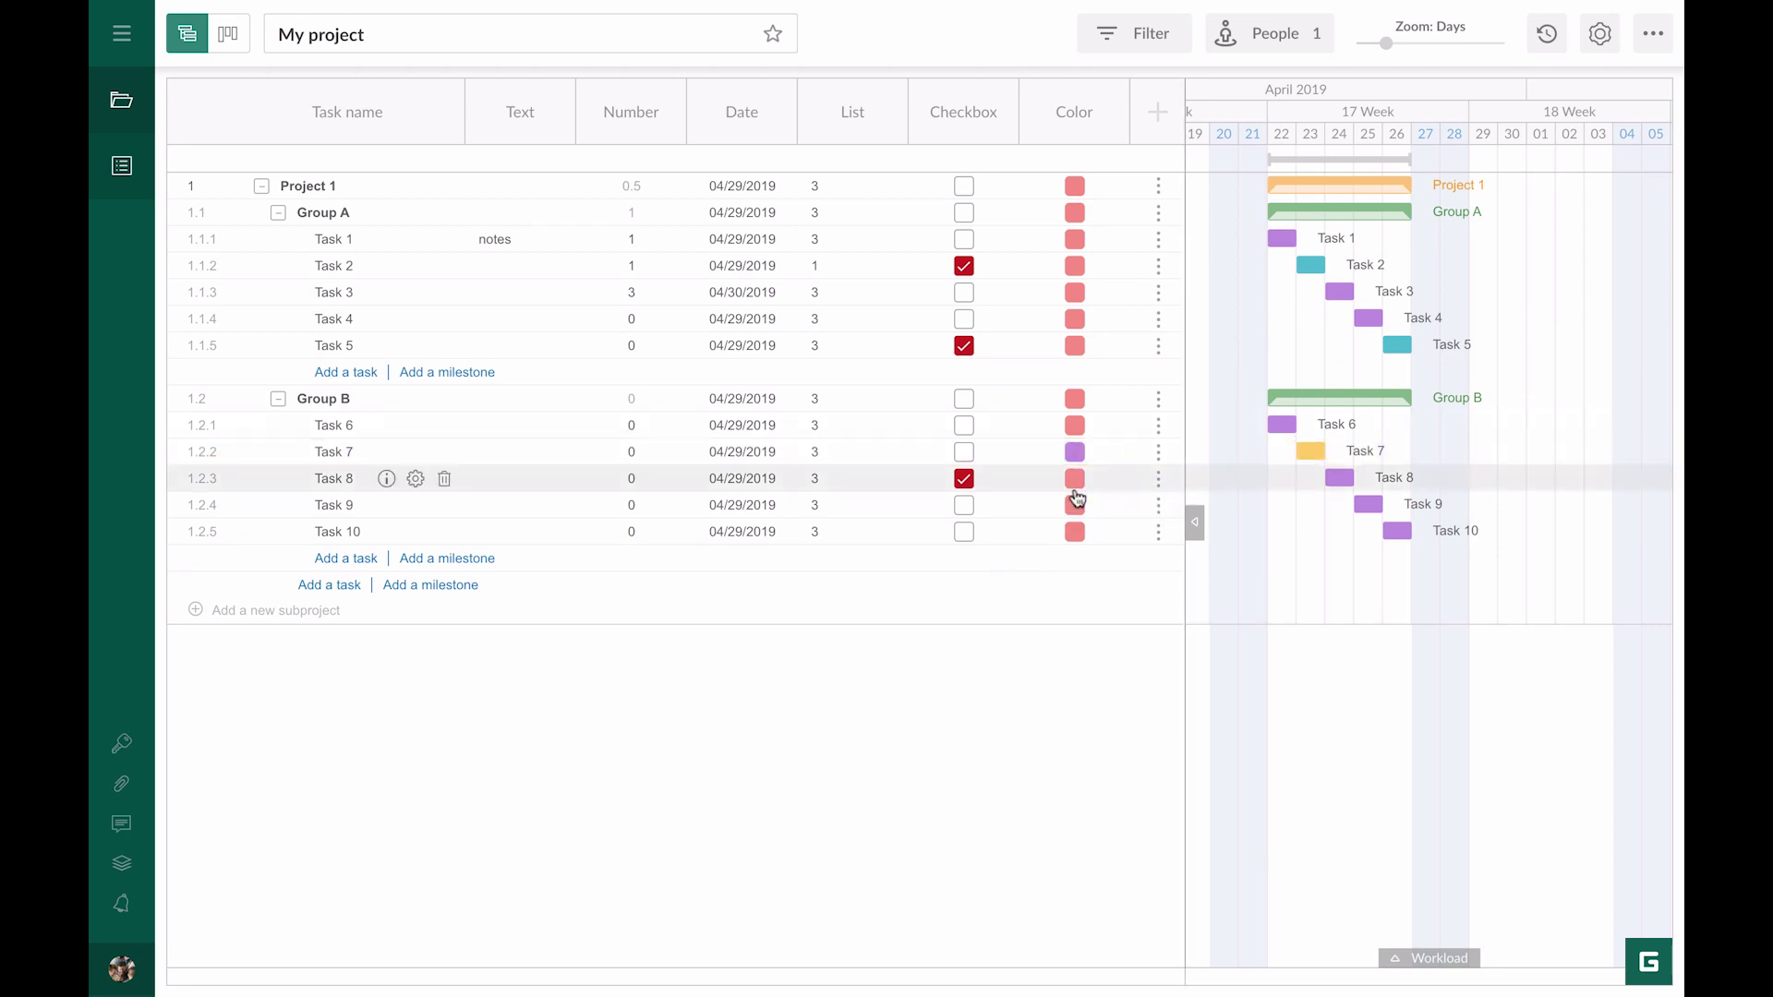
{"action": "left_click", "coordinate": [1073, 504]}
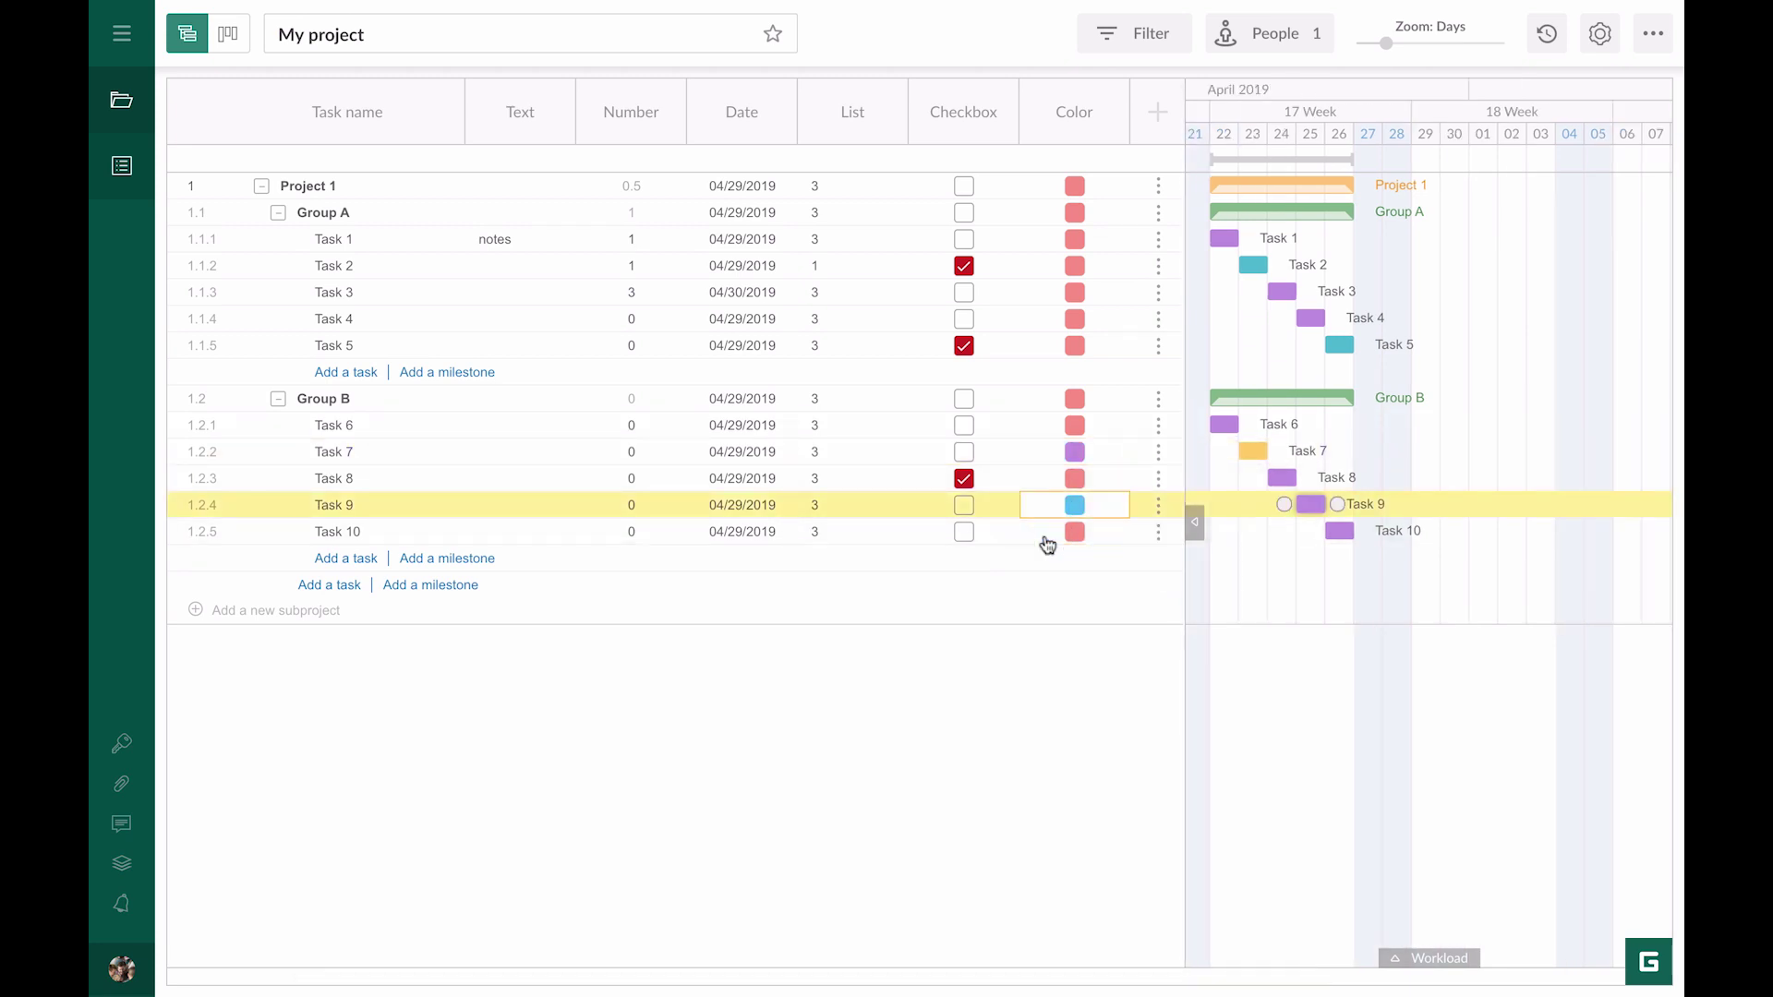
{"action": "left_click", "coordinate": [1047, 545]}
{"action": "left_click", "coordinate": [1074, 266]}
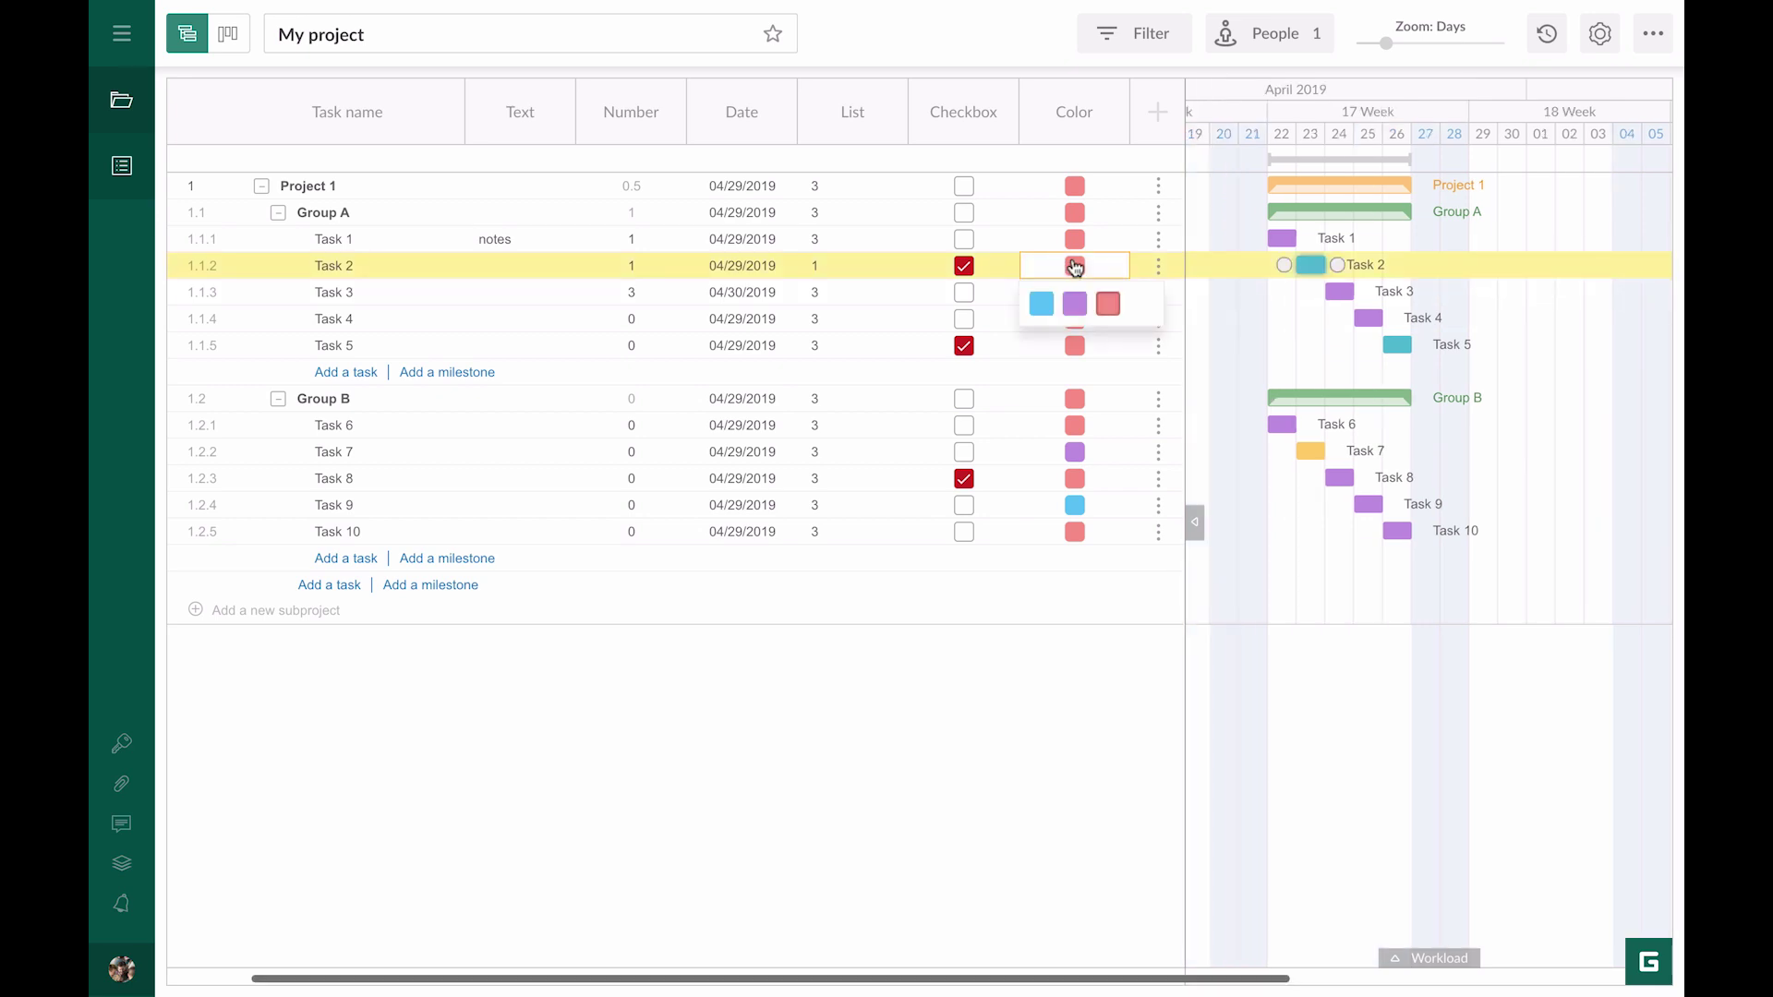
{"action": "left_click", "coordinate": [1042, 303]}
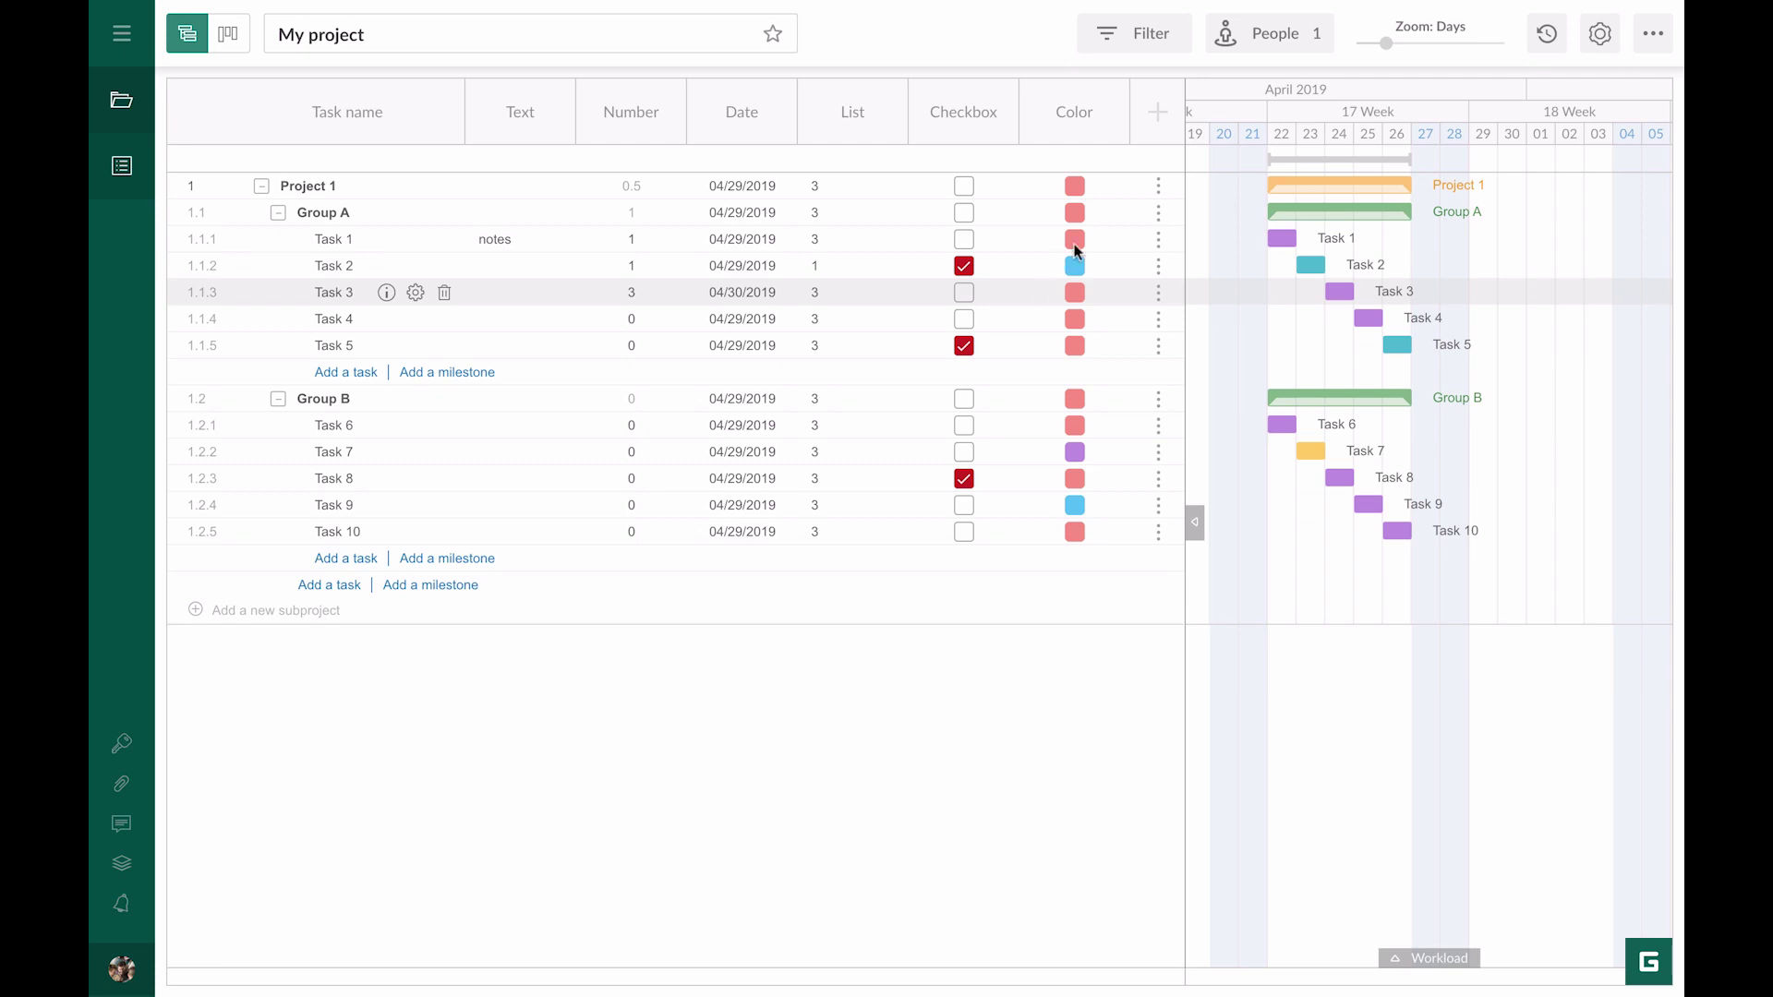
{"action": "left_click", "coordinate": [1156, 112]}
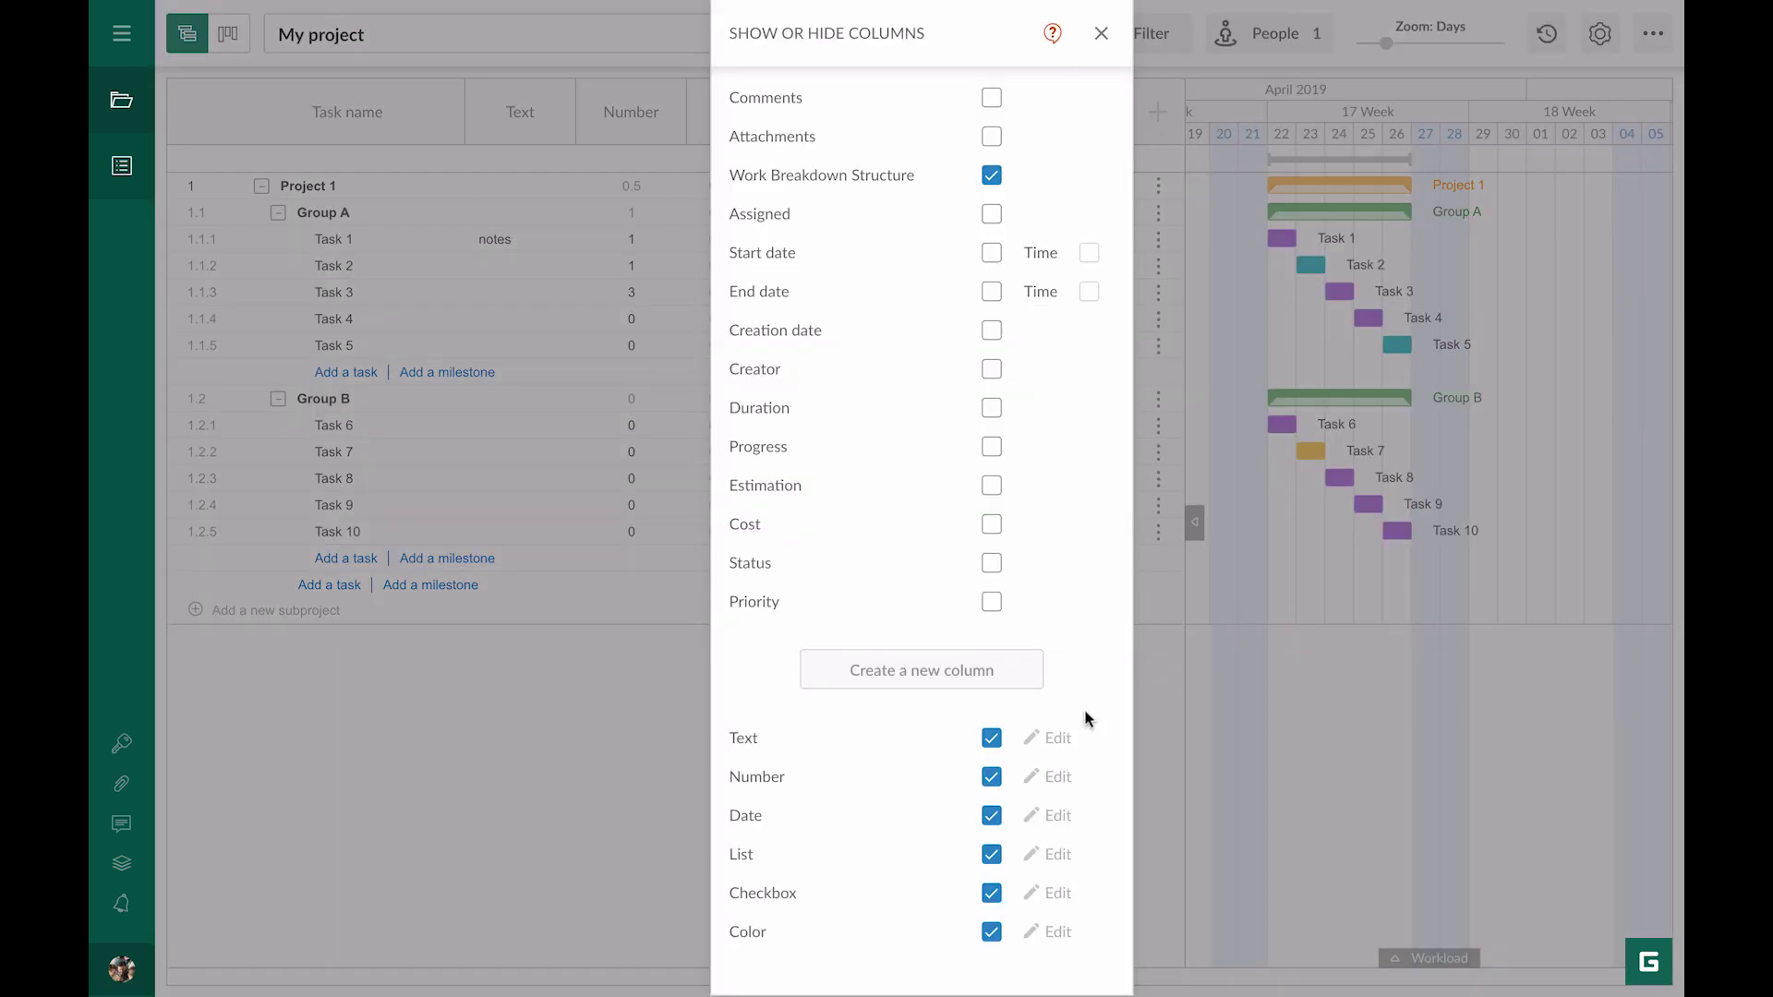
{"action": "left_click", "coordinate": [1058, 737]}
{"action": "left_click", "coordinate": [795, 635]}
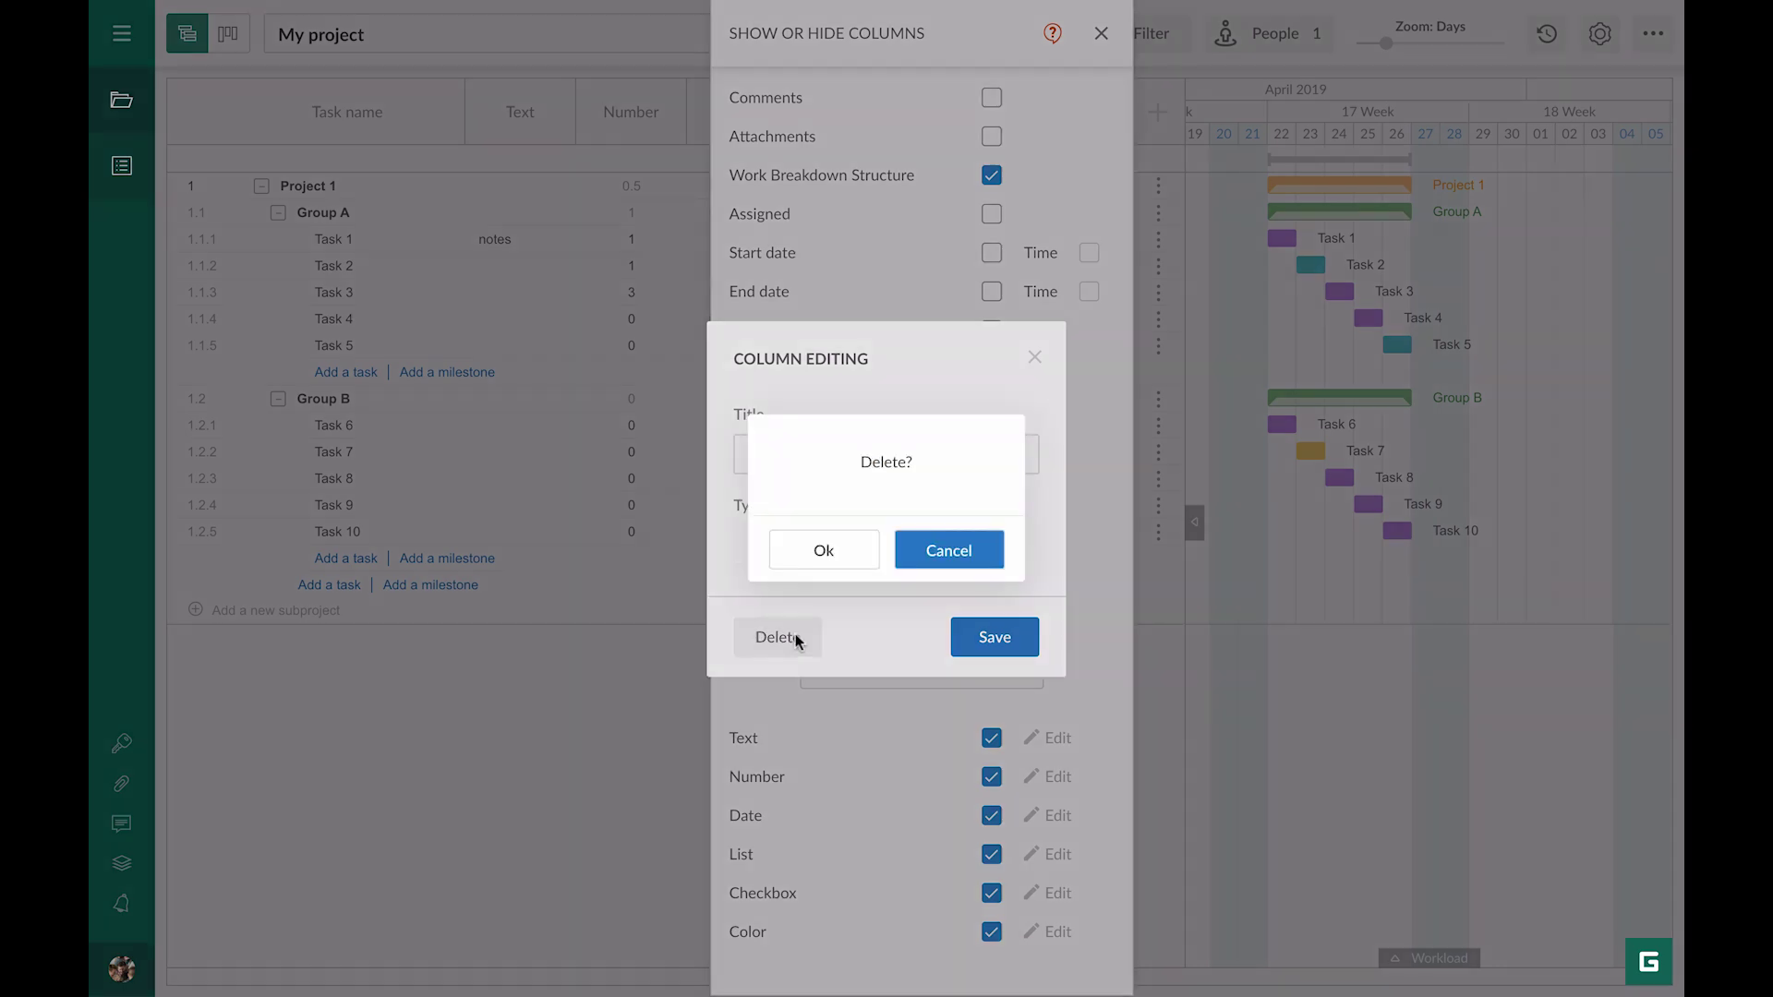
{"action": "left_click", "coordinate": [924, 554]}
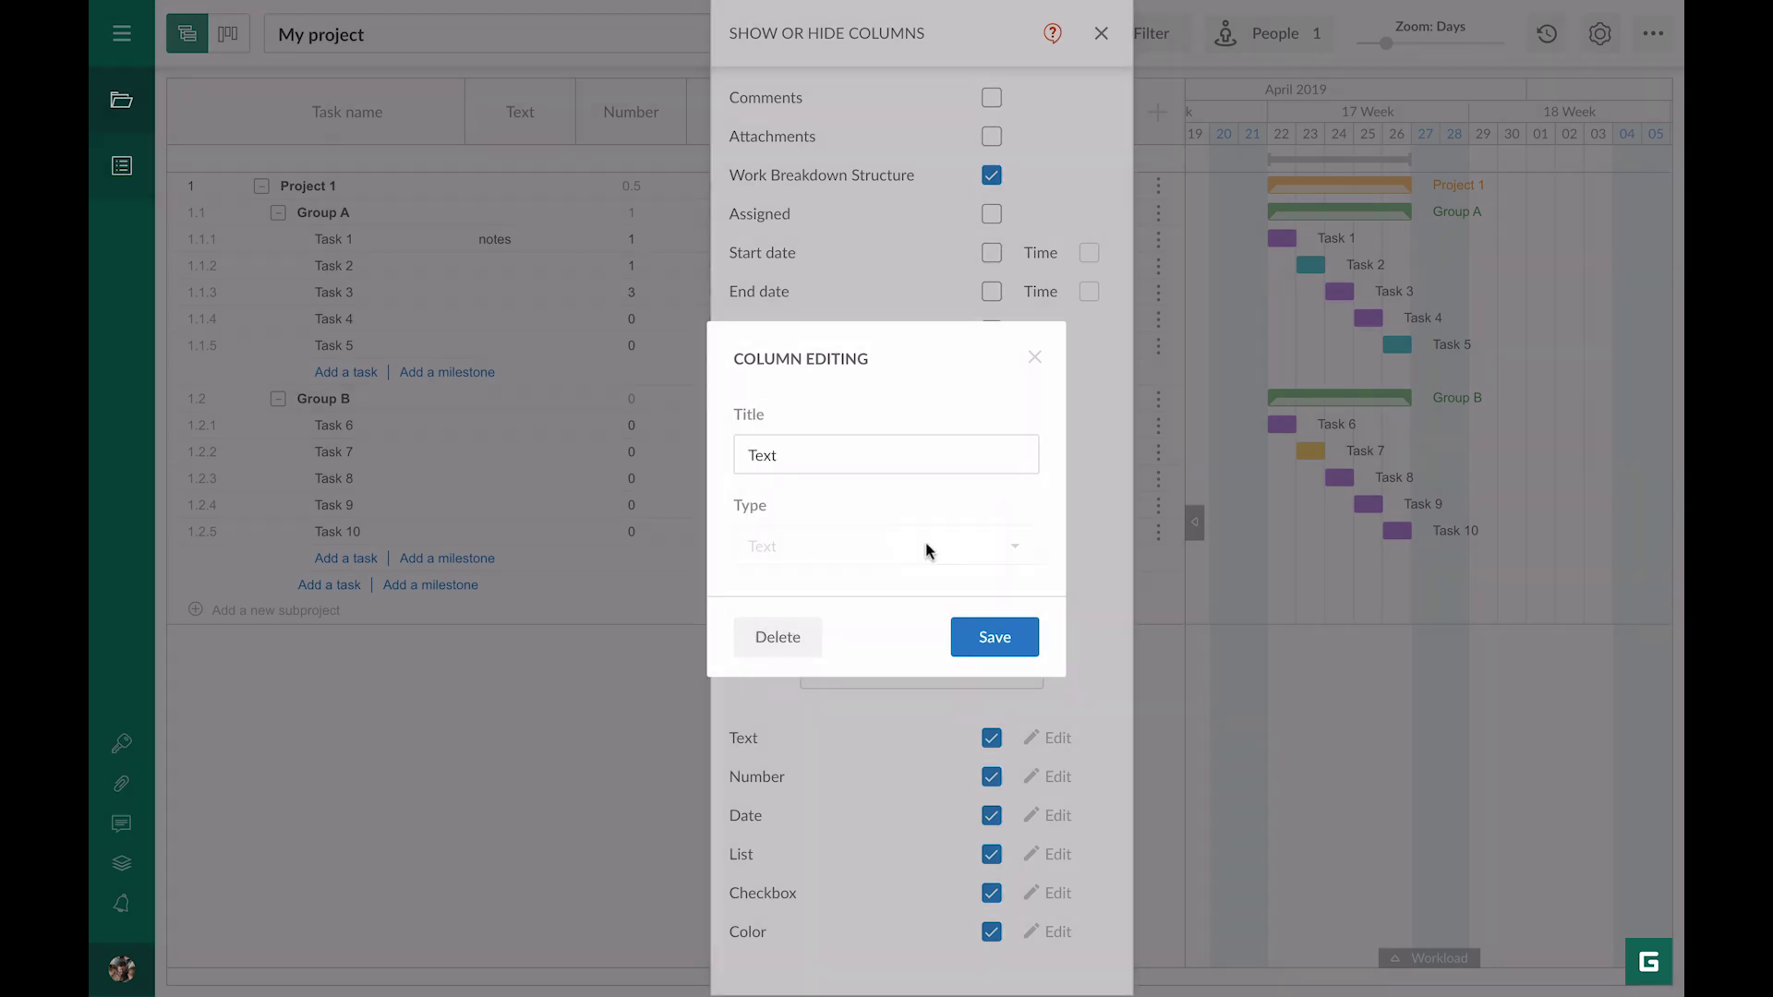
{"action": "left_click", "coordinate": [965, 649]}
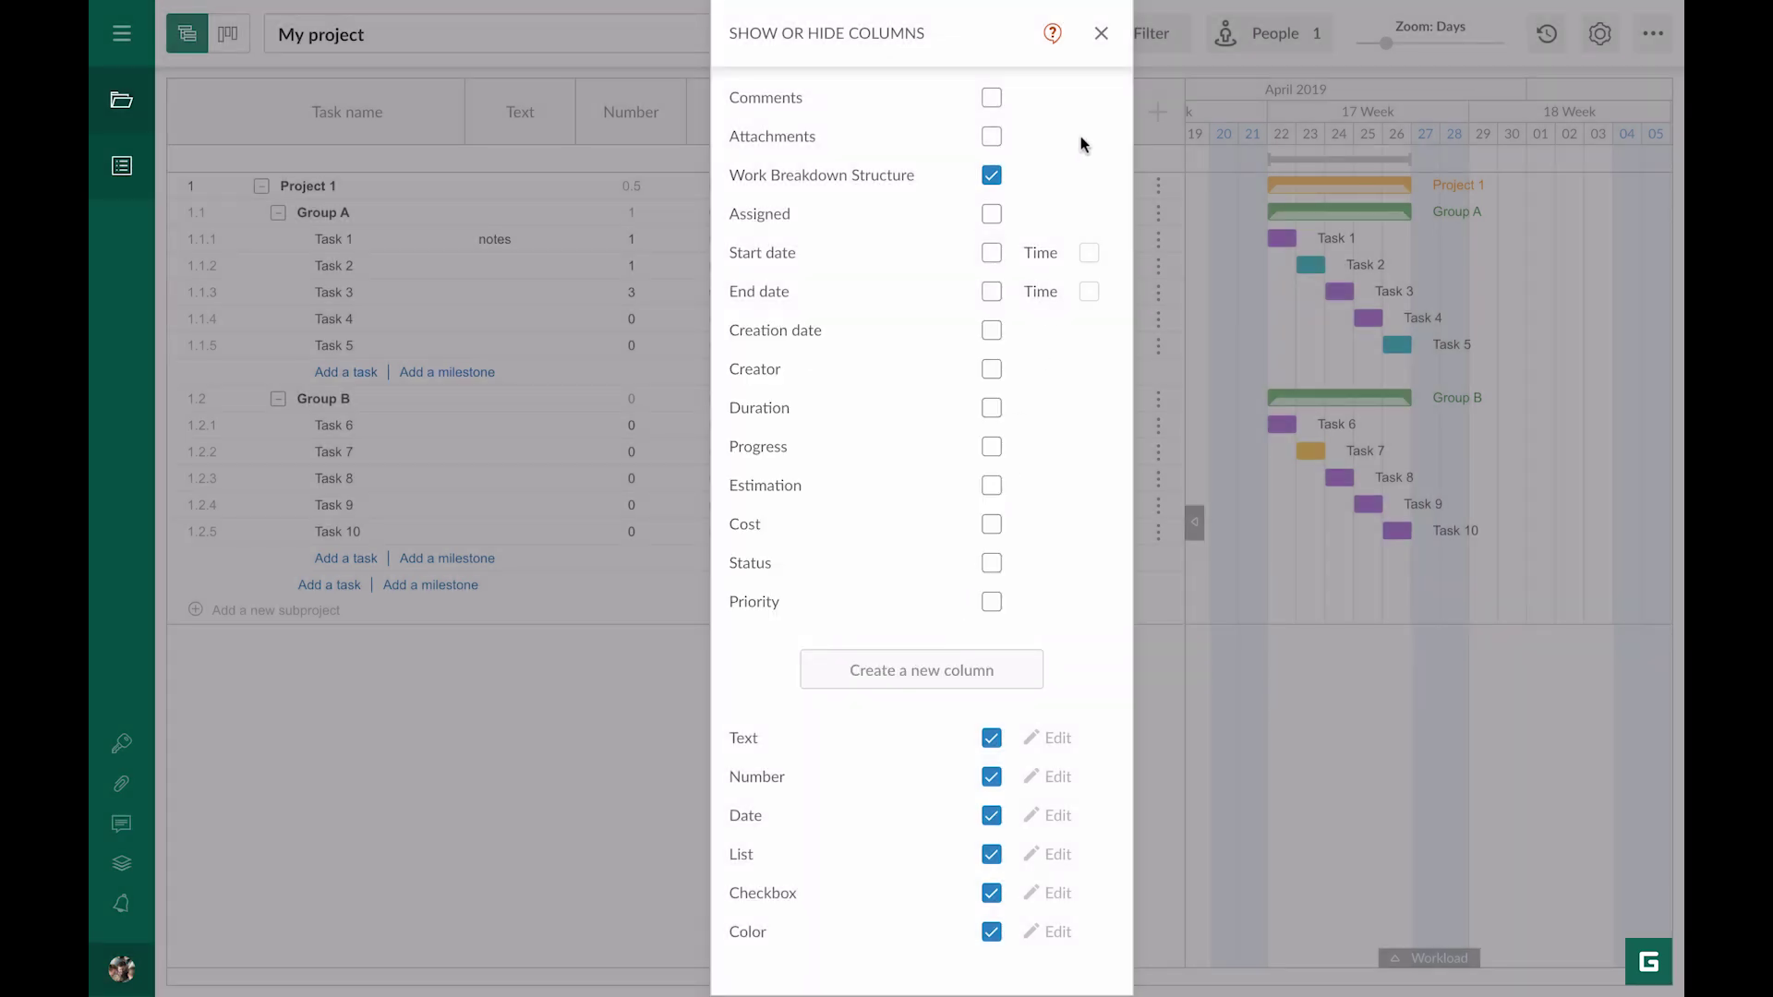
{"action": "left_click", "coordinate": [1100, 35]}
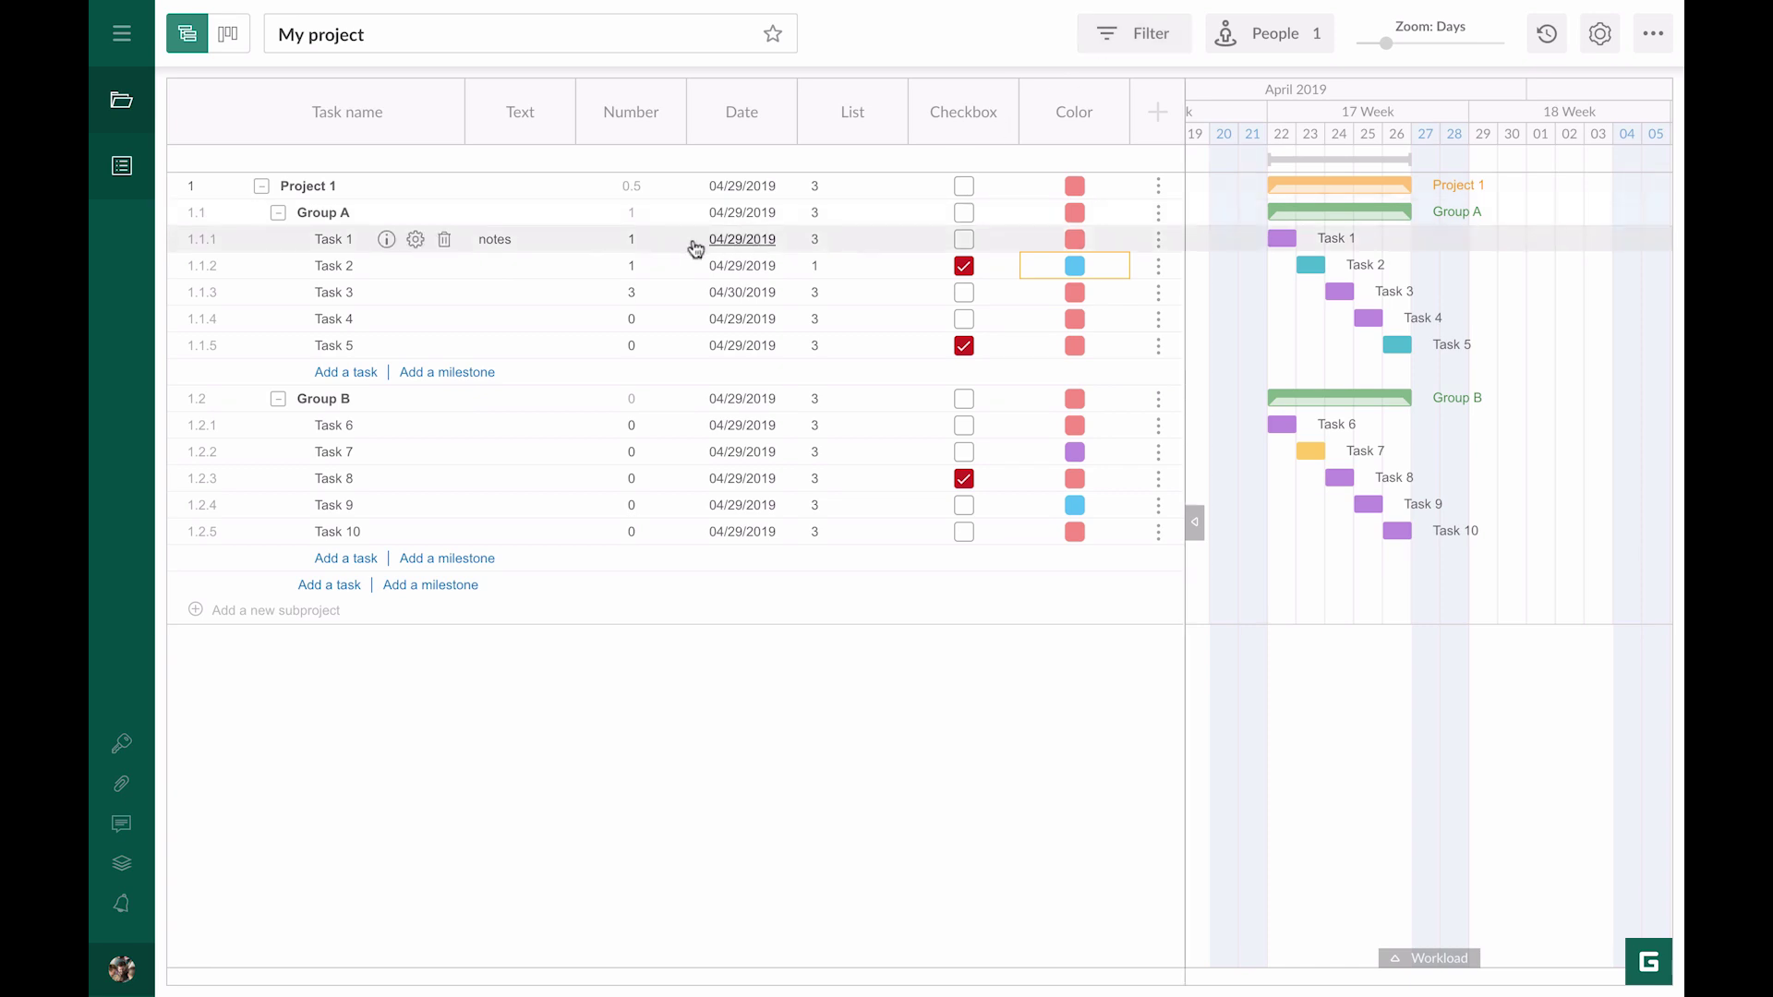
{"action": "left_click", "coordinate": [416, 242]}
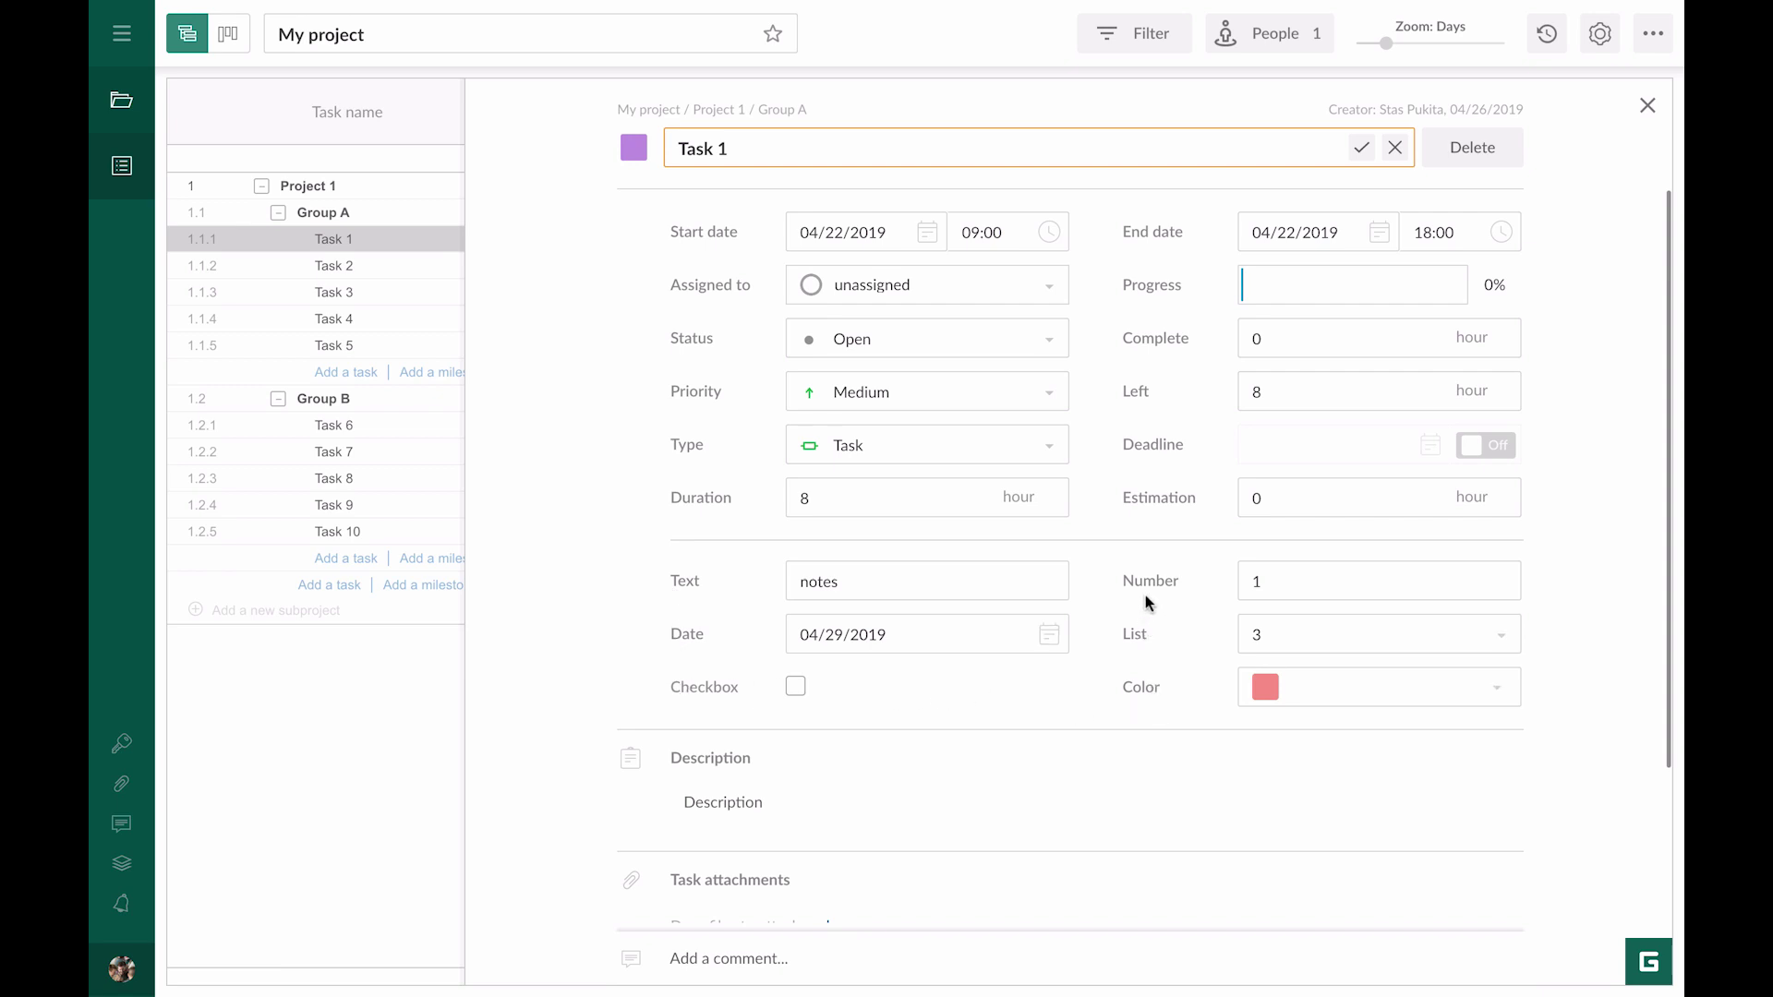
{"action": "left_click", "coordinate": [1643, 110]}
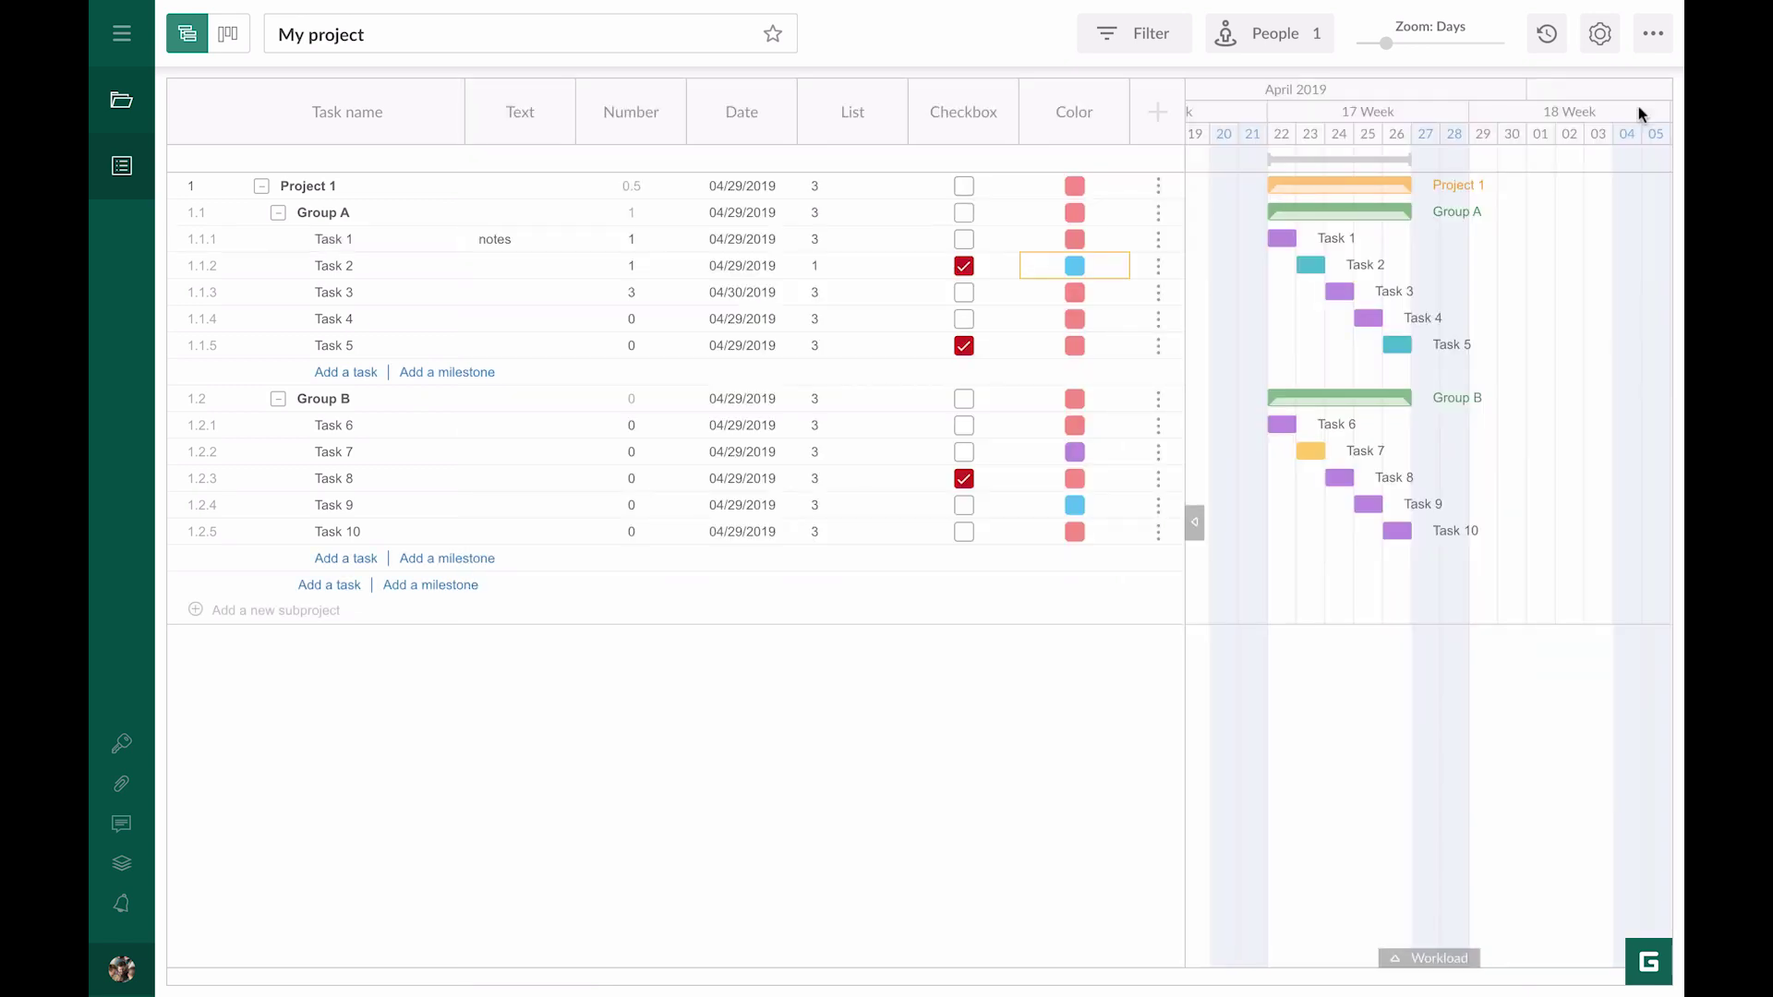
{"action": "left_click", "coordinate": [1162, 45]}
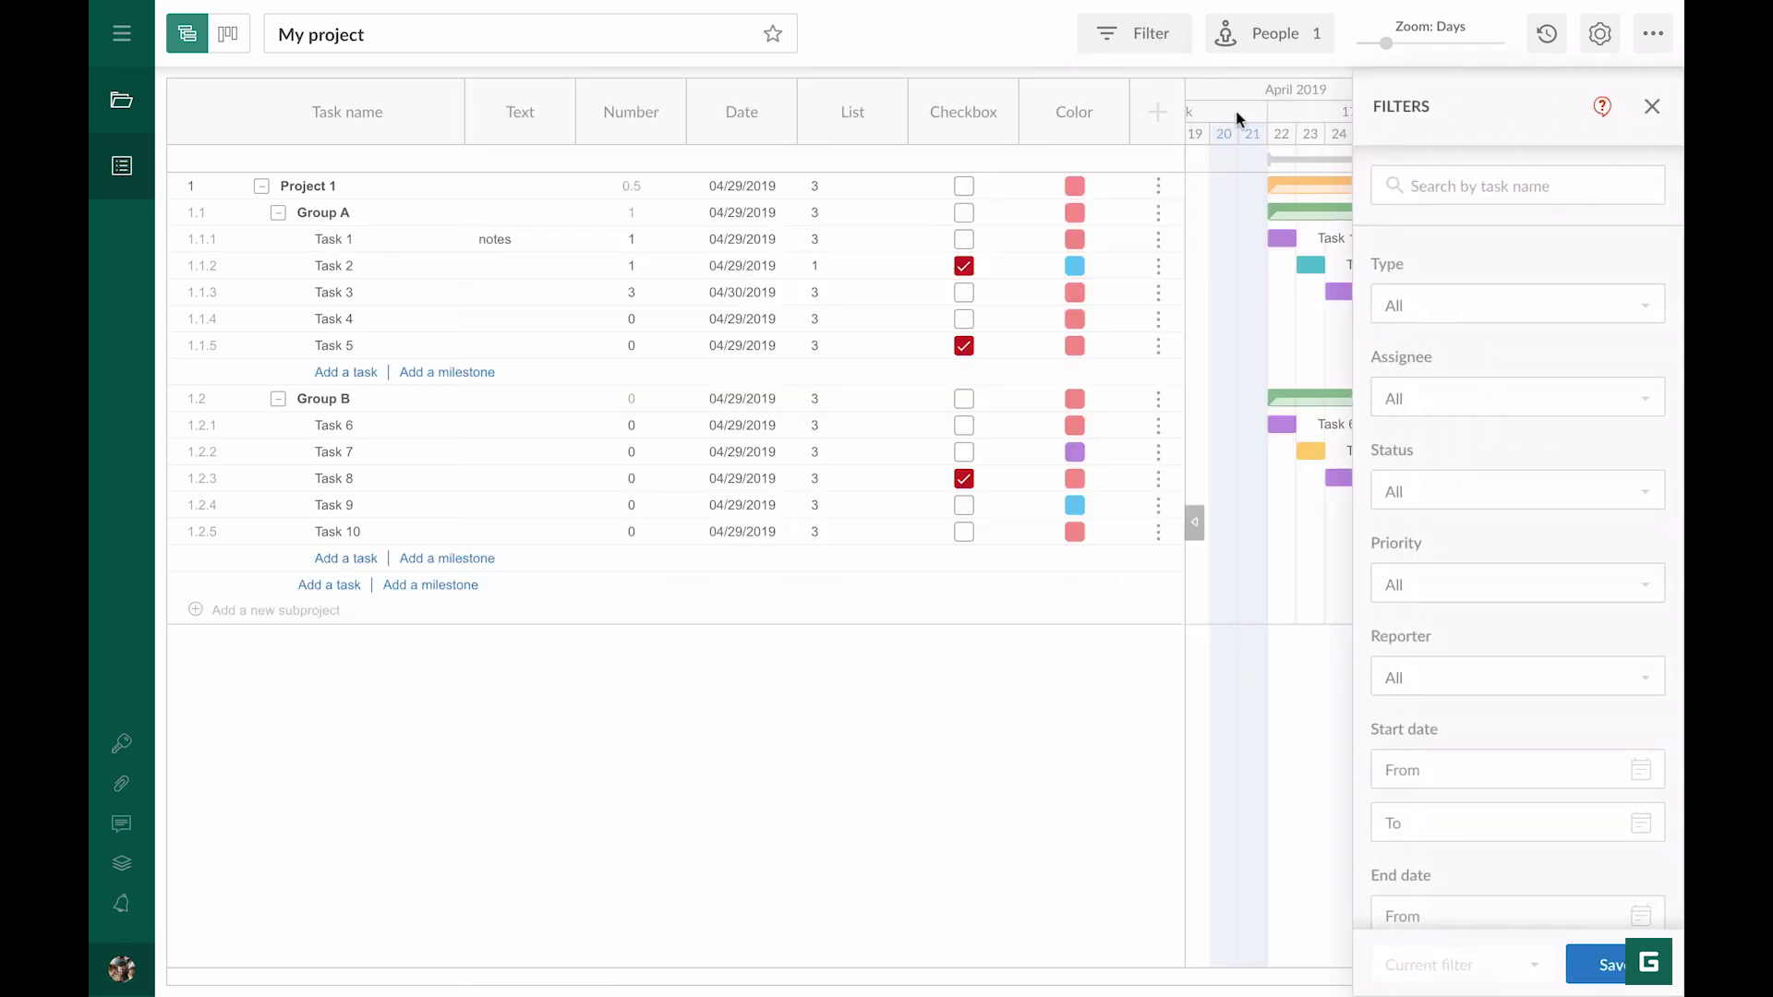
{"action": "scroll", "coordinate": [1468, 602], "scroll_direction": "down", "scroll_amount": 9}
{"action": "scroll", "coordinate": [1469, 602], "scroll_direction": "down", "scroll_amount": 2}
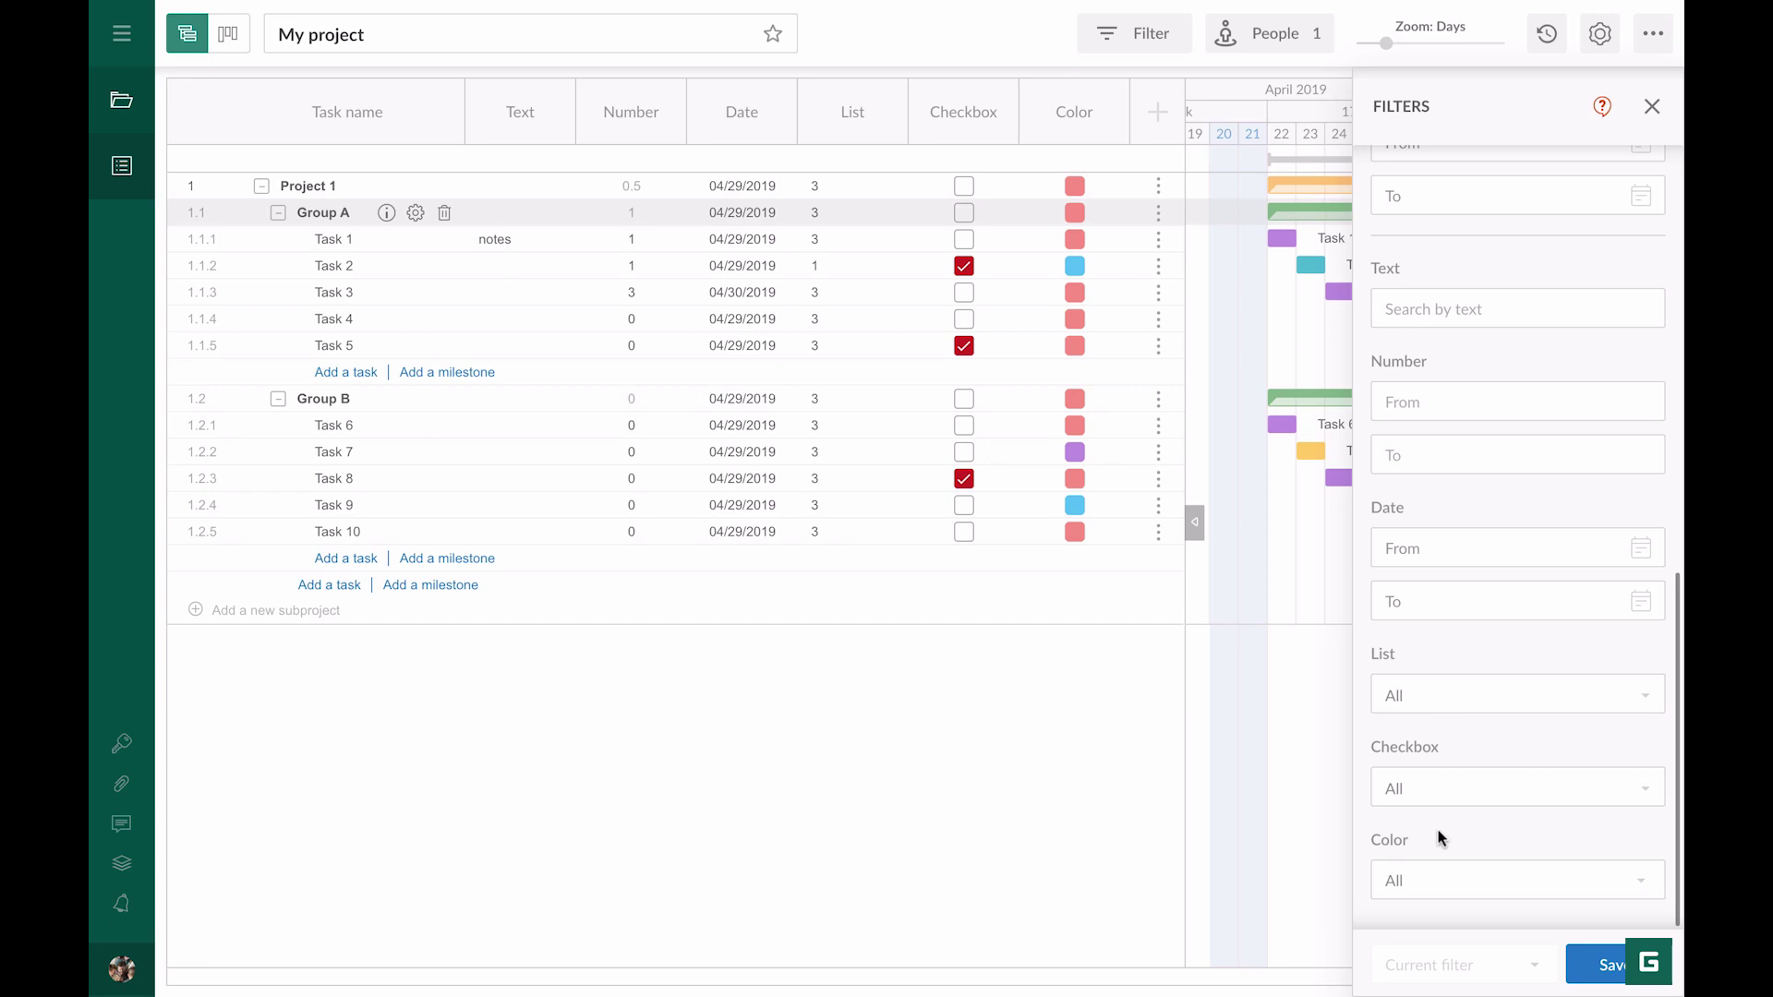
{"action": "left_click", "coordinate": [1651, 107]}
Step: Open Gantt Export and view its column settings listing the six custom columns
{"action": "left_click", "coordinate": [1653, 33]}
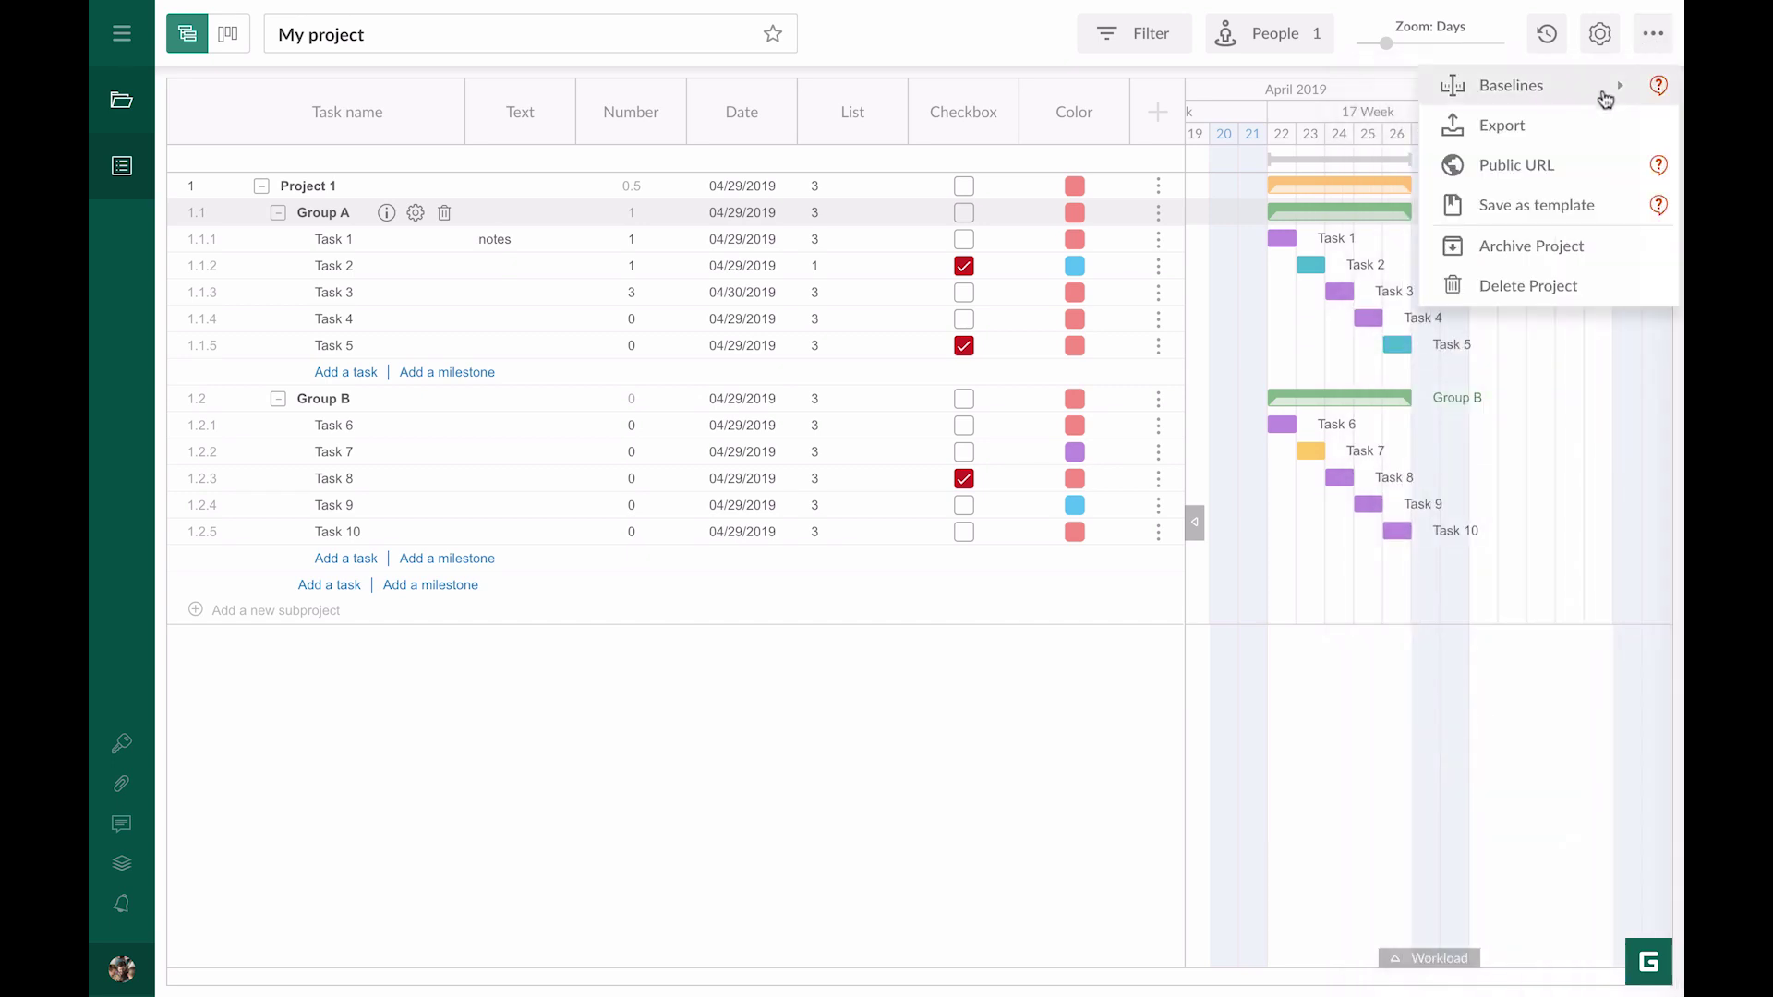
{"action": "left_click", "coordinate": [1587, 120]}
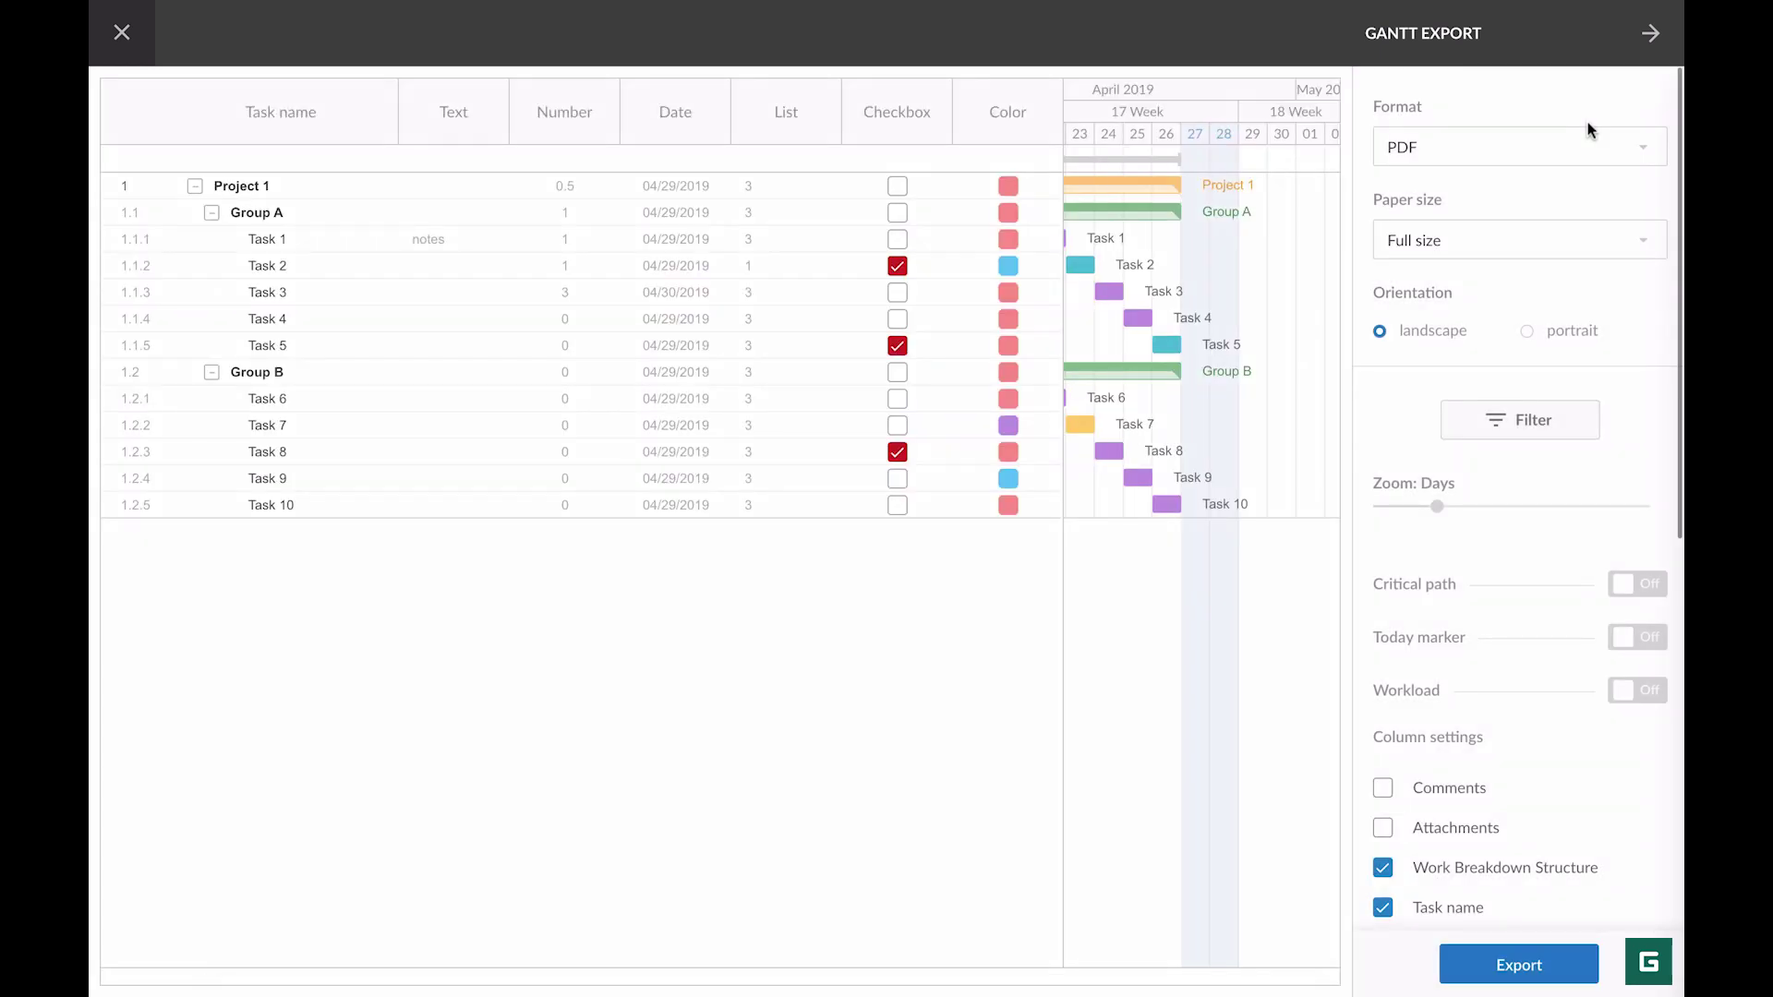
{"action": "scroll", "coordinate": [1588, 130], "scroll_direction": "down", "scroll_amount": 7}
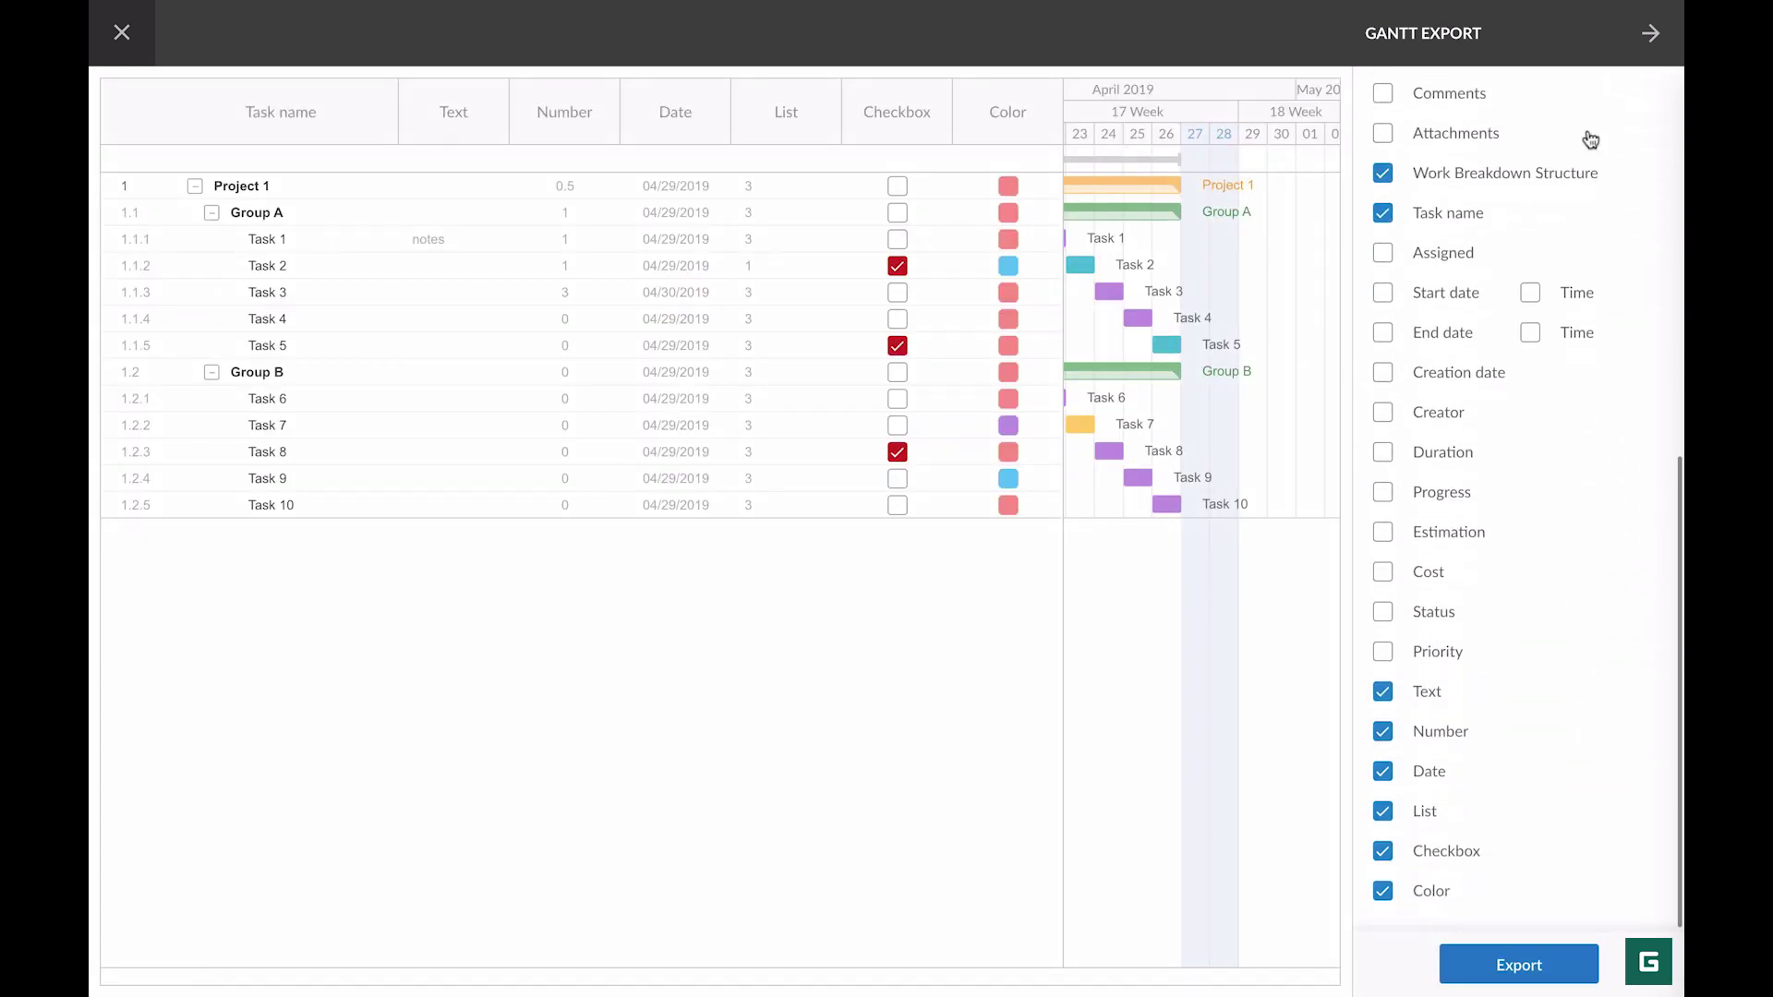